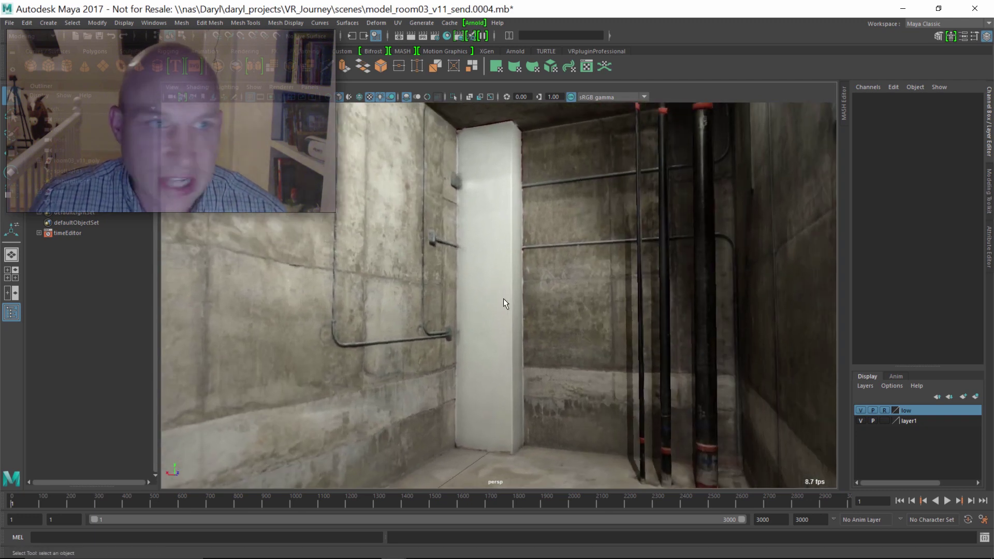
- Turn on Wireframe on Shaded and bring the concrete wall beside the staircase into view
left_click(359, 97)
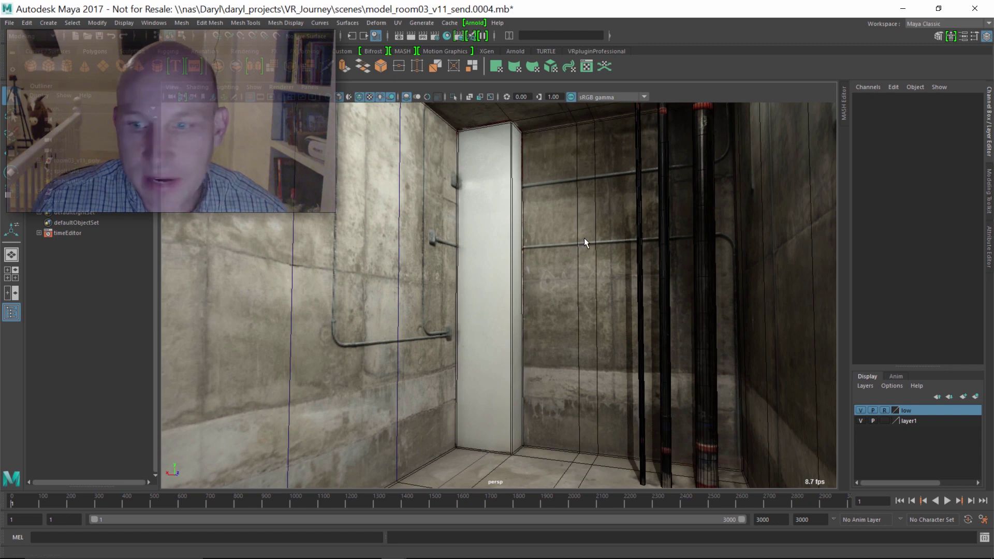
middle_click_drag(584, 243, 522, 275, "alt")
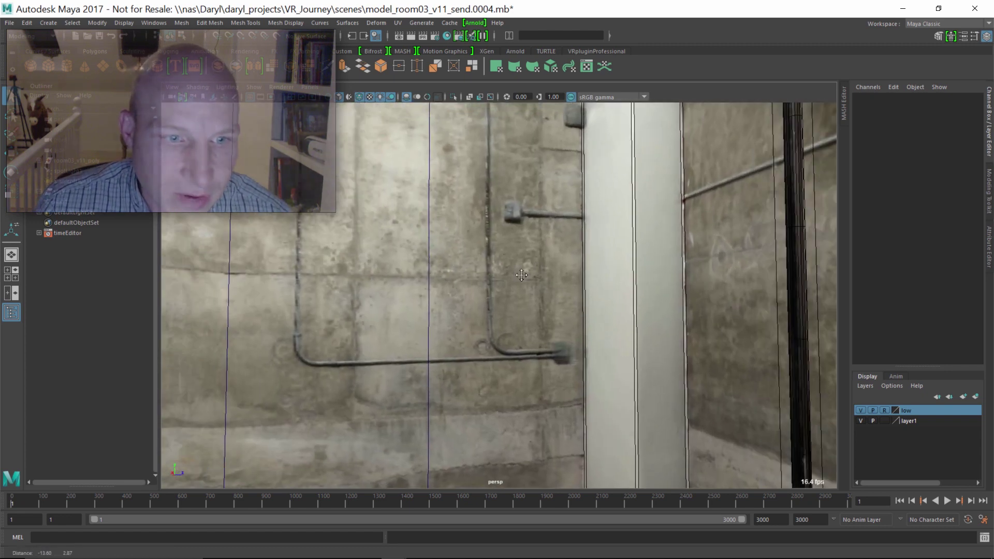
scroll(517, 275, "down", 5)
mouse_move(454, 261)
left_mouse_down("alt")
mouse_move(442, 299)
mouse_move(464, 293)
mouse_move(446, 313)
mouse_move(455, 270)
left_mouse_up("alt")
middle_click_drag(456, 269, 409, 263, "alt")
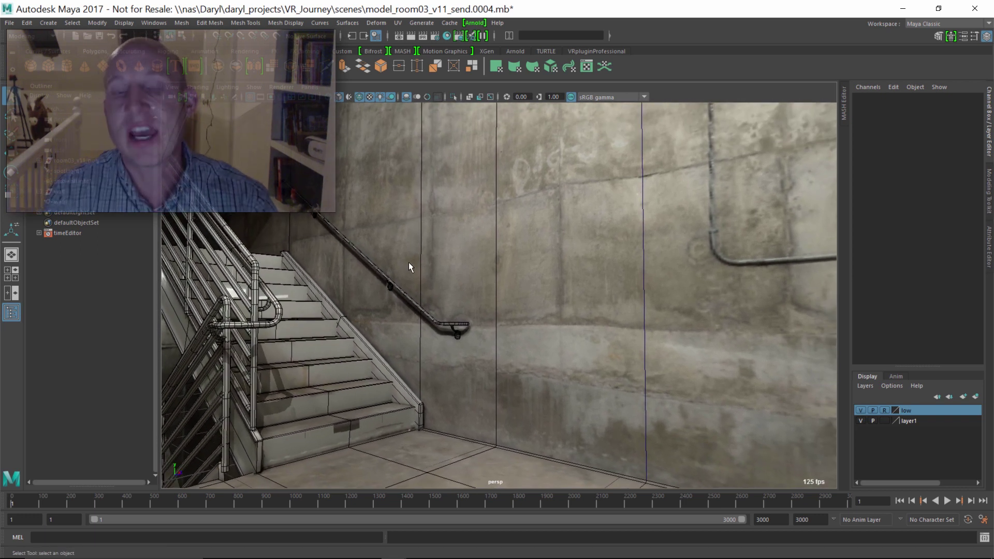
left_click_drag(408, 262, 478, 266, "alt")
right_click_drag(477, 266, 546, 251, "alt")
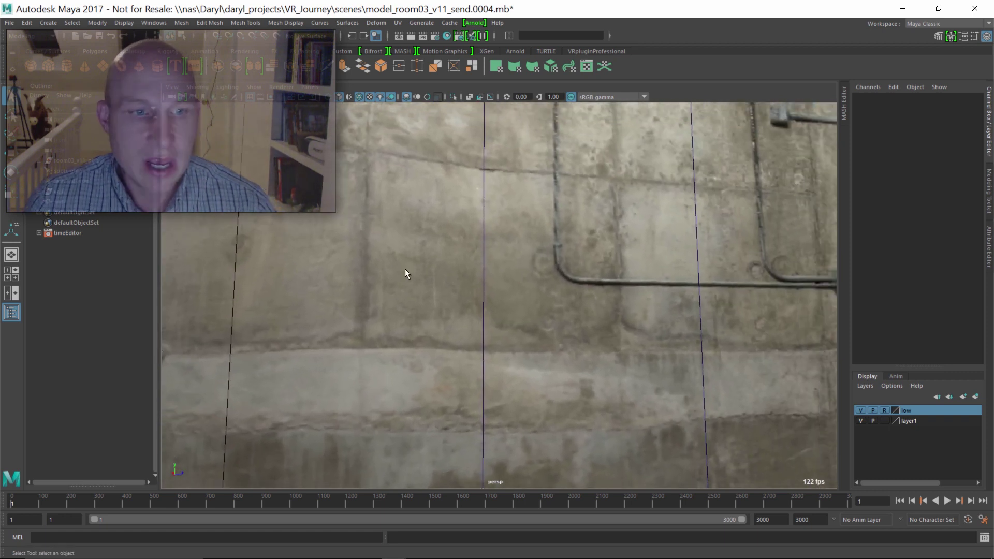
left_click_drag(405, 274, 362, 295, "alt")
- Select the concrete wall wall1 and frame it squarely with the stairs
left_click(345, 289)
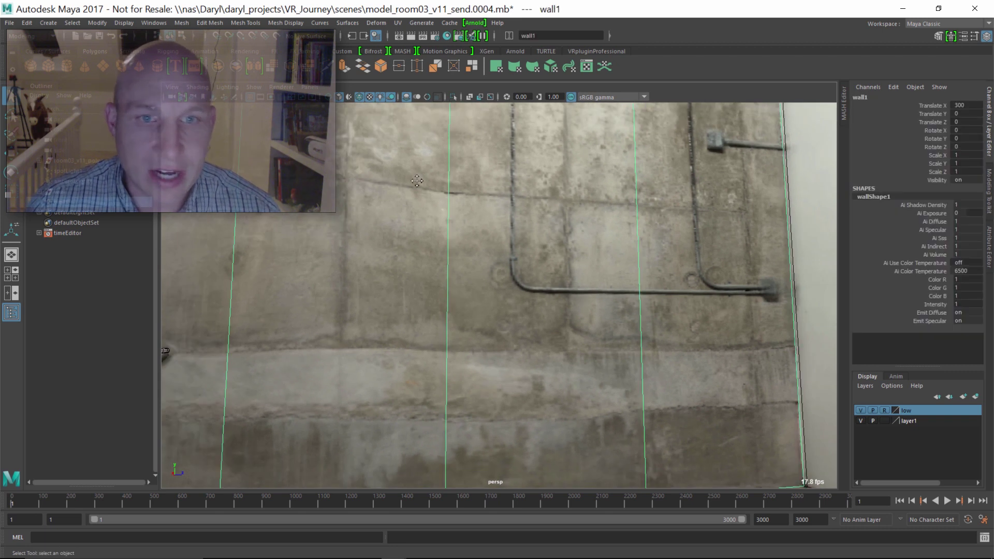
right_click_drag(417, 181, 372, 270, "alt")
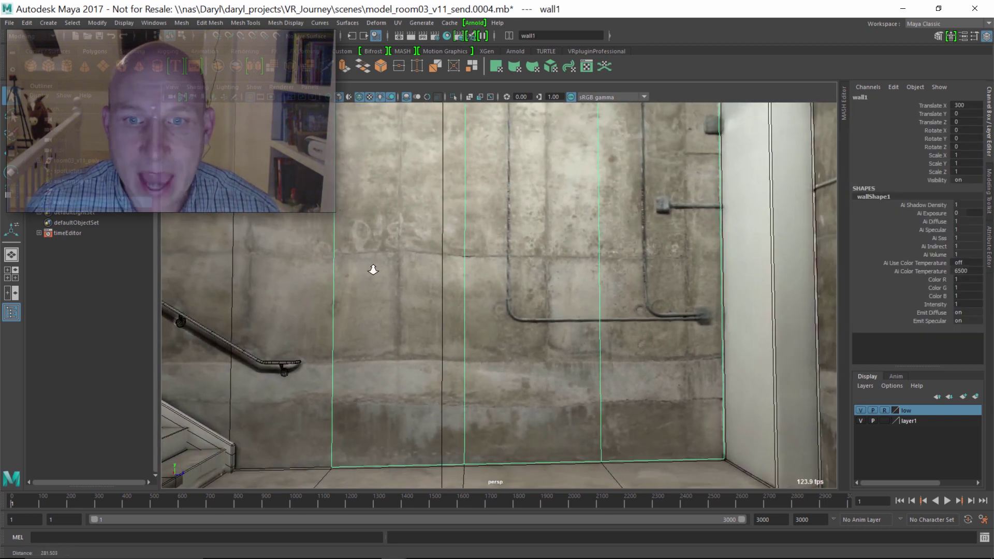
middle_click_drag(372, 270, 384, 301, "alt")
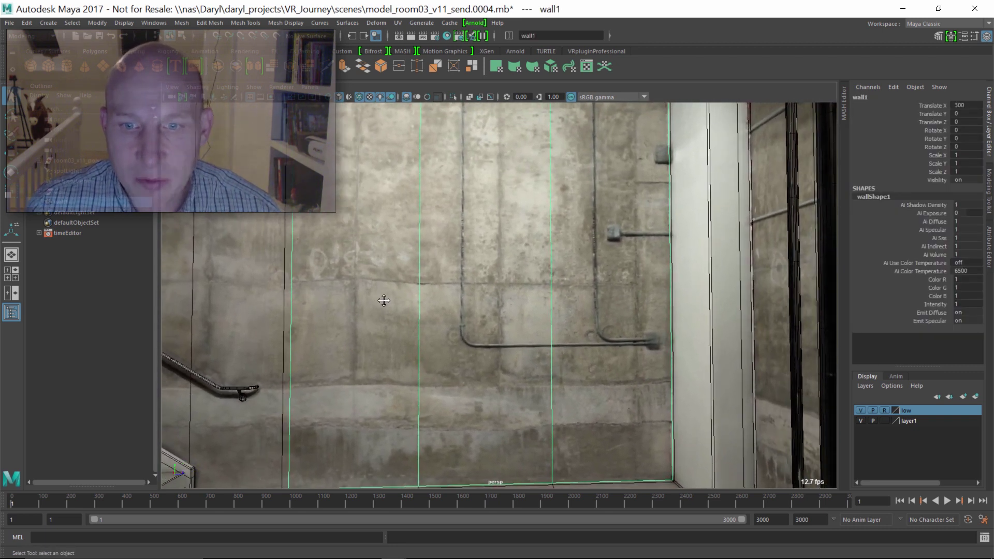
right_click_drag(384, 301, 409, 301, "alt")
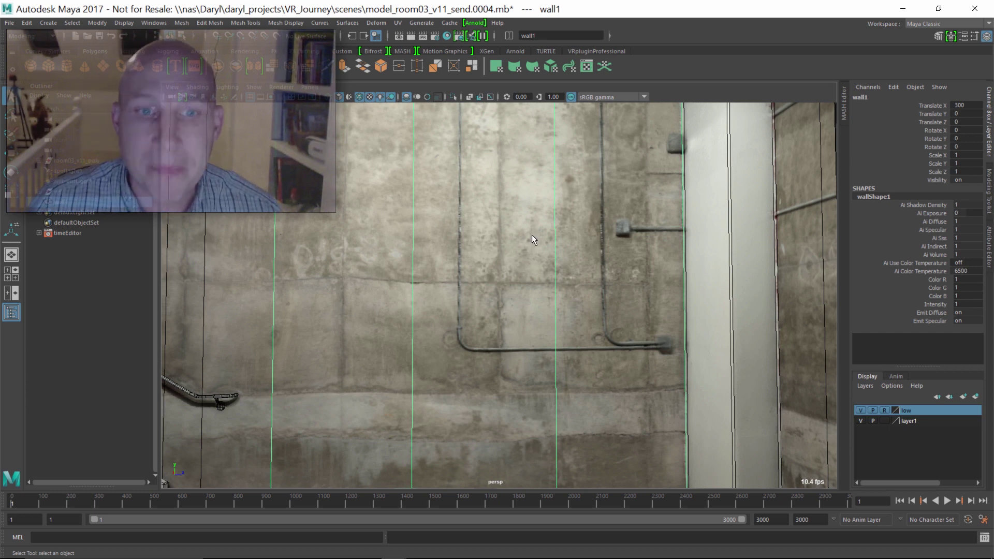
right_click_drag(533, 236, 502, 231, "alt")
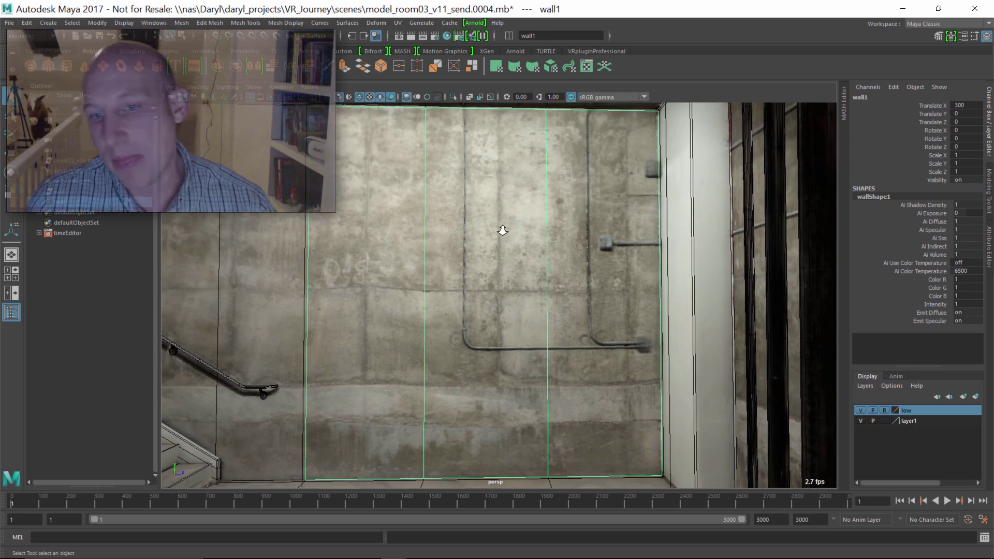
right_click_drag(462, 235, 444, 242, "alt")
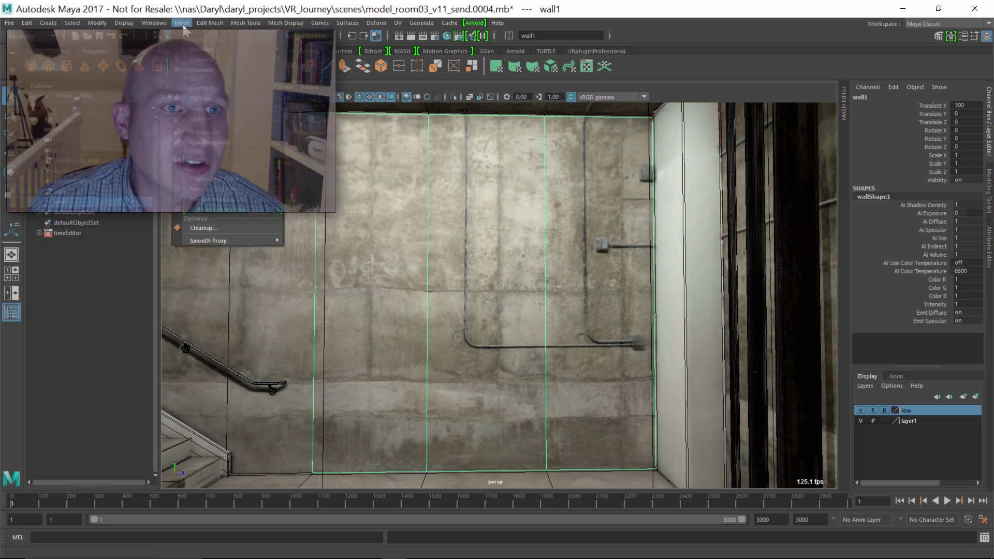
- Add Divisions to wall1 twice, first 5 by 2 in U/V, then 2 by 2
left_click(208, 26)
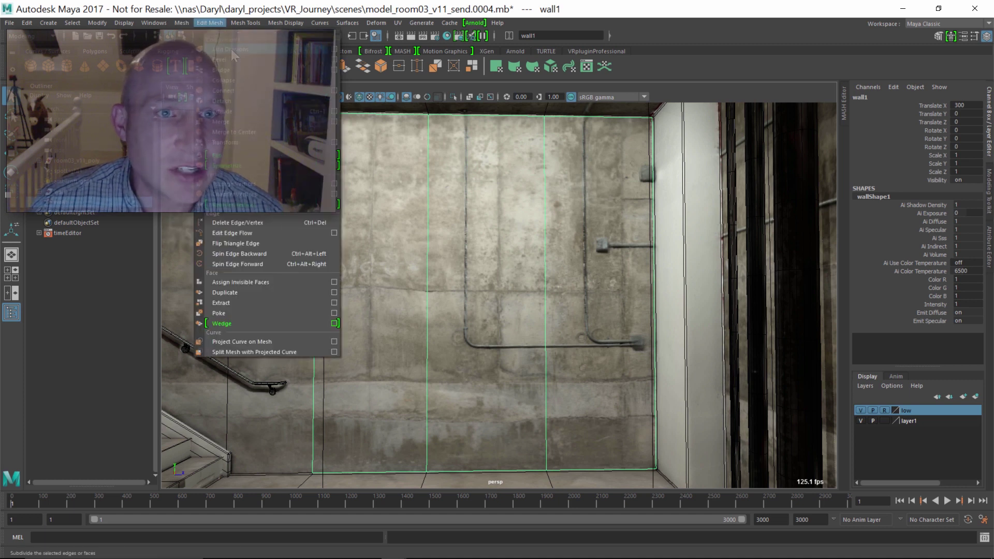
left_click(333, 50)
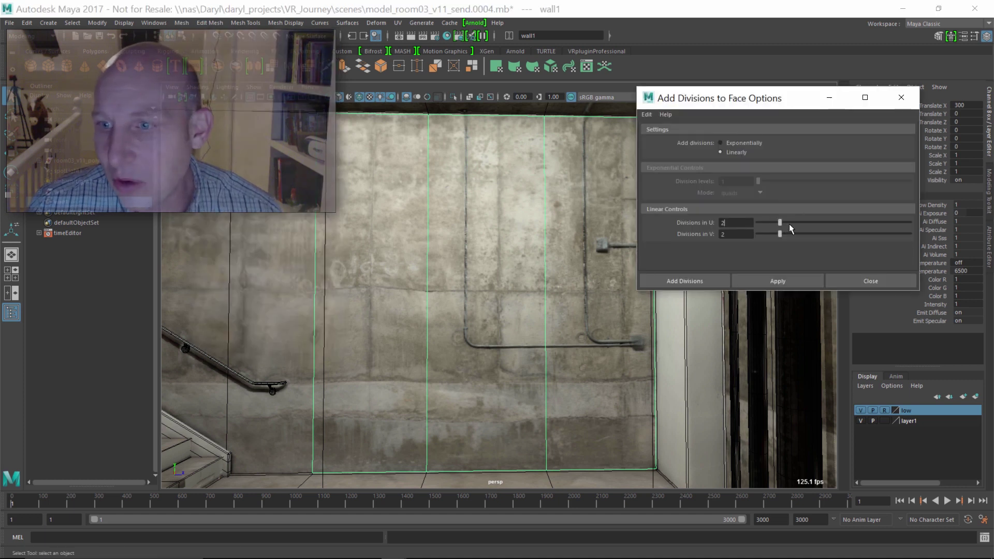
left_click(794, 279)
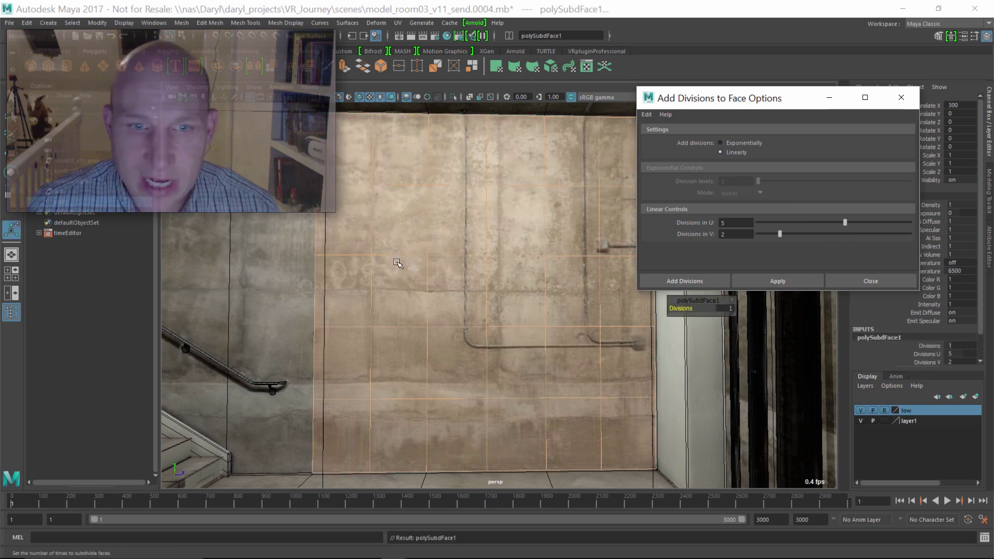
right_click_drag(395, 262, 432, 265, "alt")
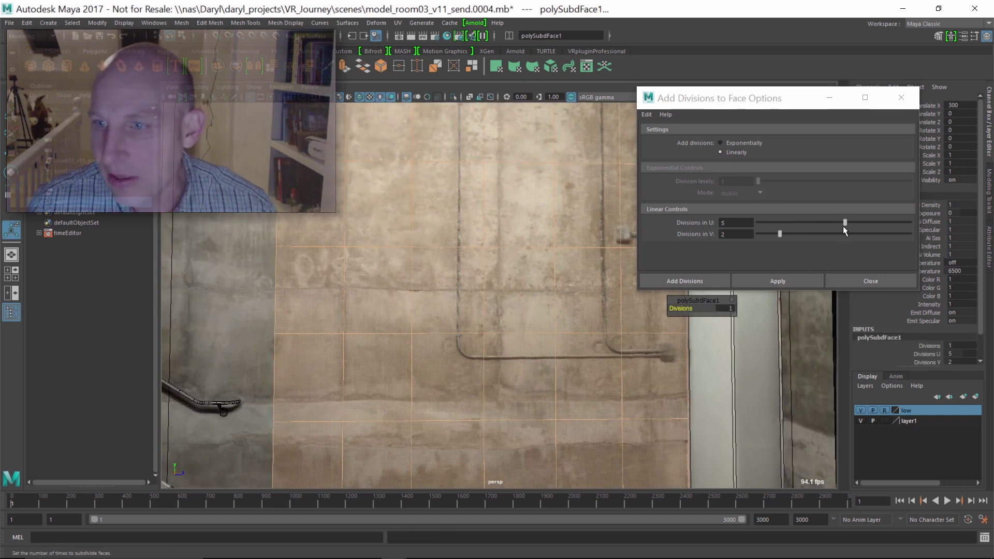
left_click_drag(842, 226, 780, 222)
left_click(784, 283)
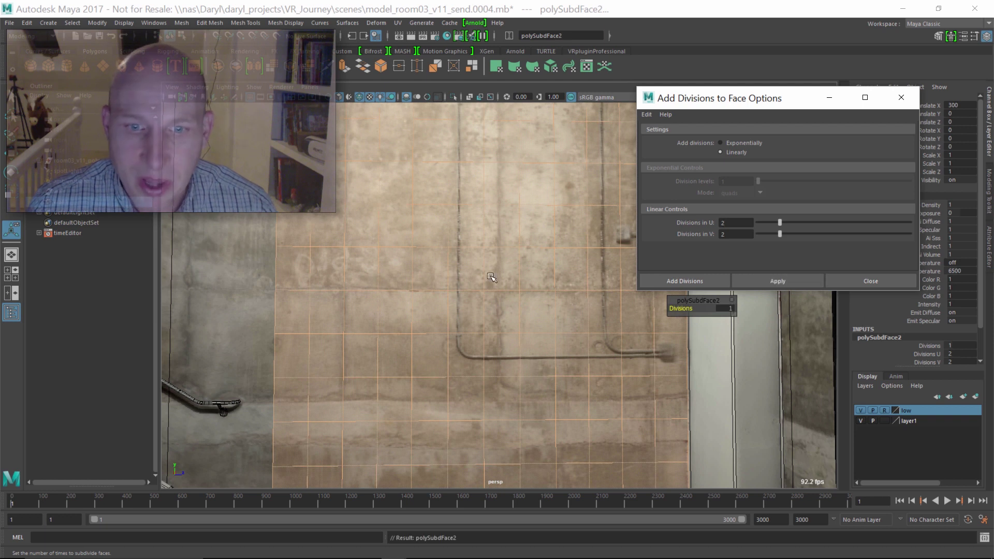
right_click_drag(449, 266, 502, 233)
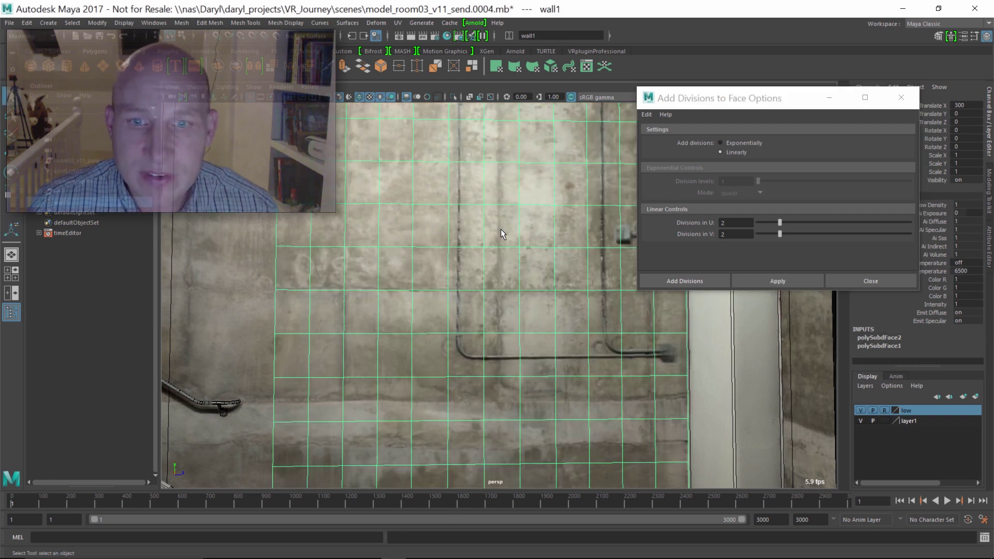
left_click(885, 284)
right_click_drag(623, 251, 392, 228, "alt")
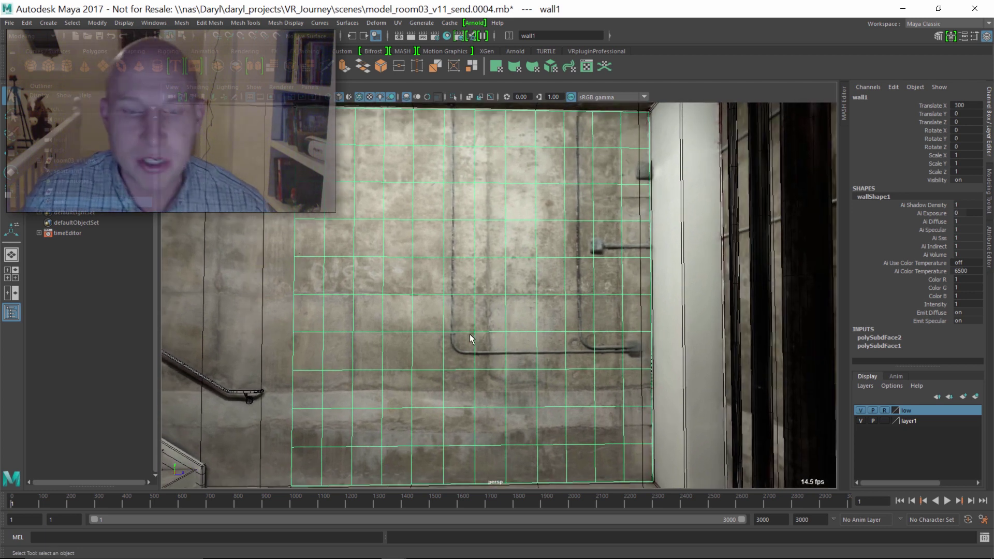
- Switch wall1 to face selection mode and select a block of lower-left faces
middle_click_drag(368, 318, 345, 322, "alt")
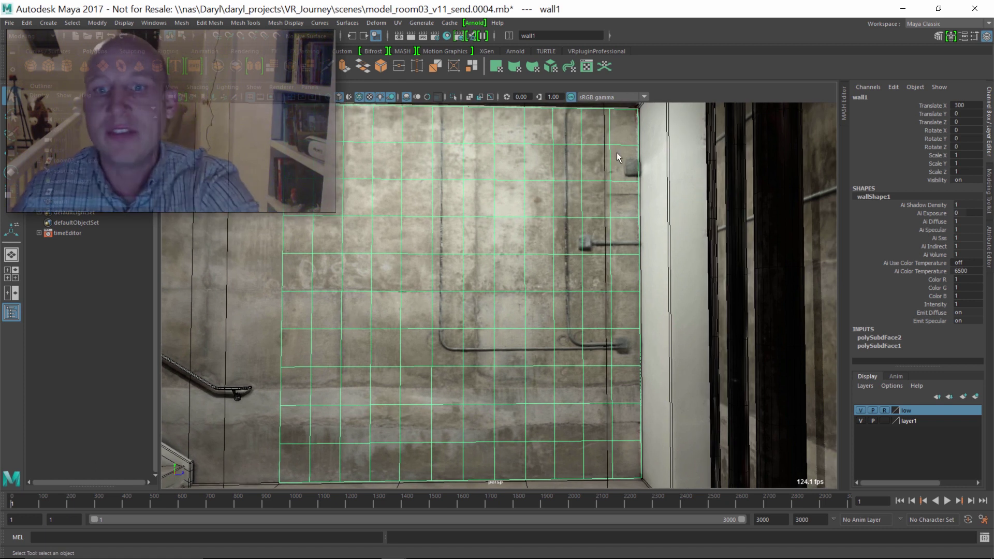
right_click_drag(414, 256, 414, 278)
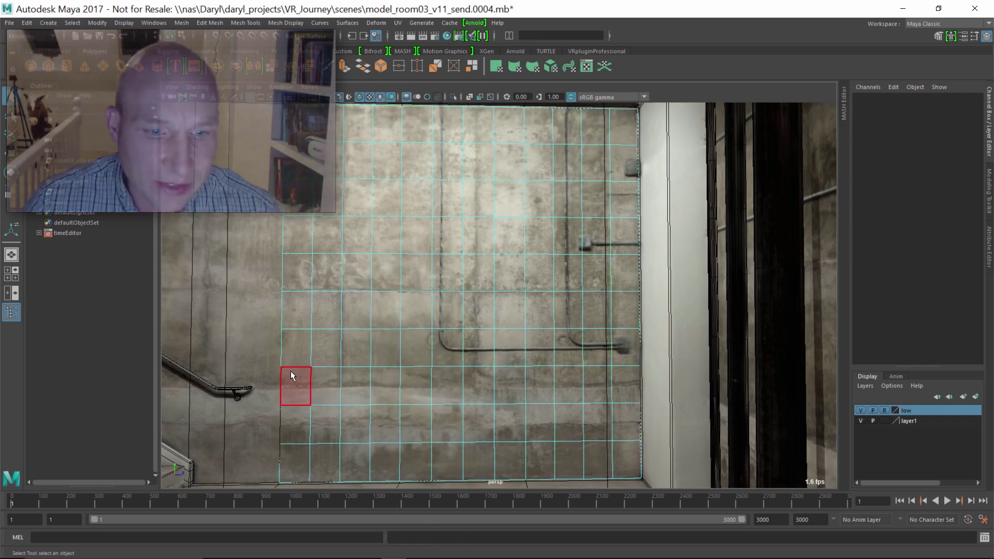
left_click_drag(384, 464, 405, 452)
middle_click_drag(414, 354, 404, 364, "alt")
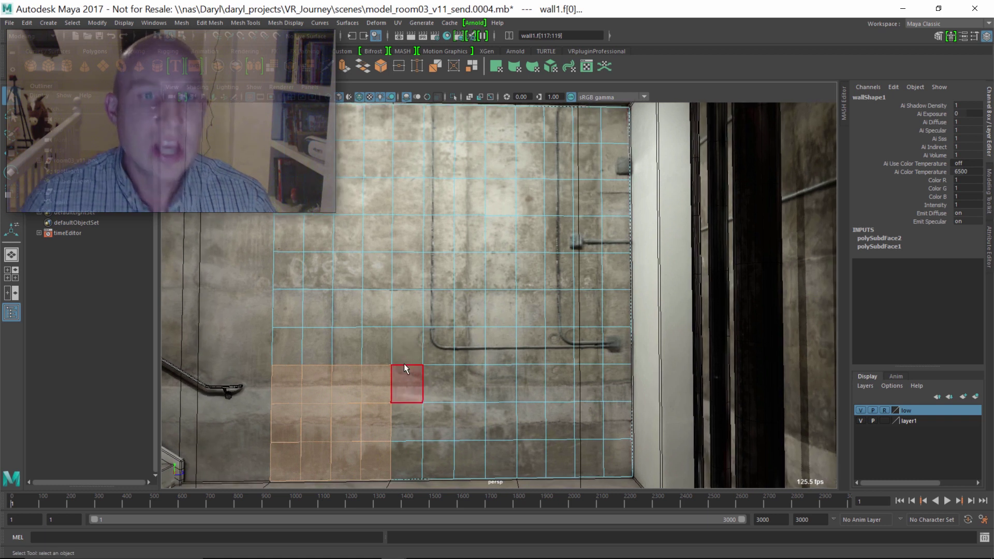
- Select all 120 wall faces and apply Extract with 0.0000 offset
left_click(210, 23)
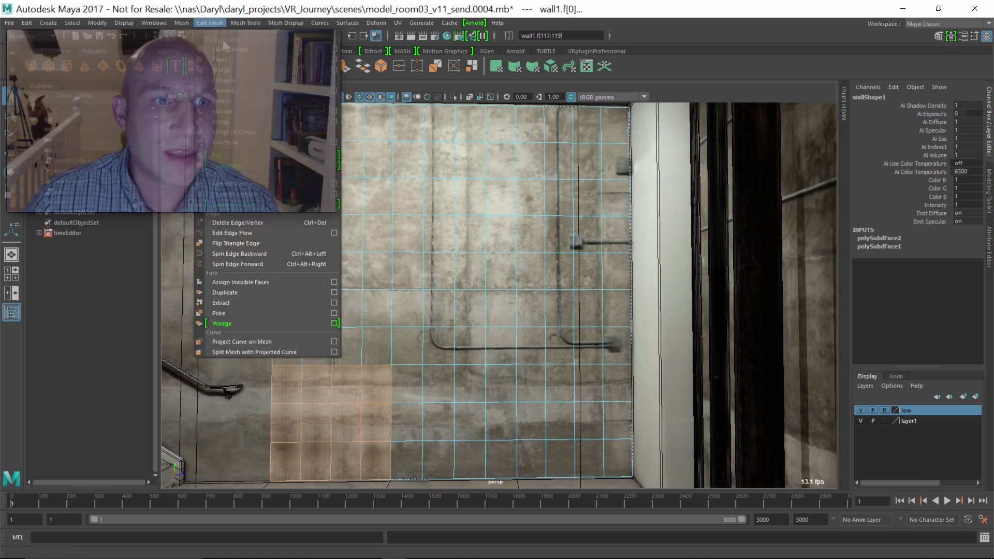
mouse_move(177, 24)
mouse_move(208, 21)
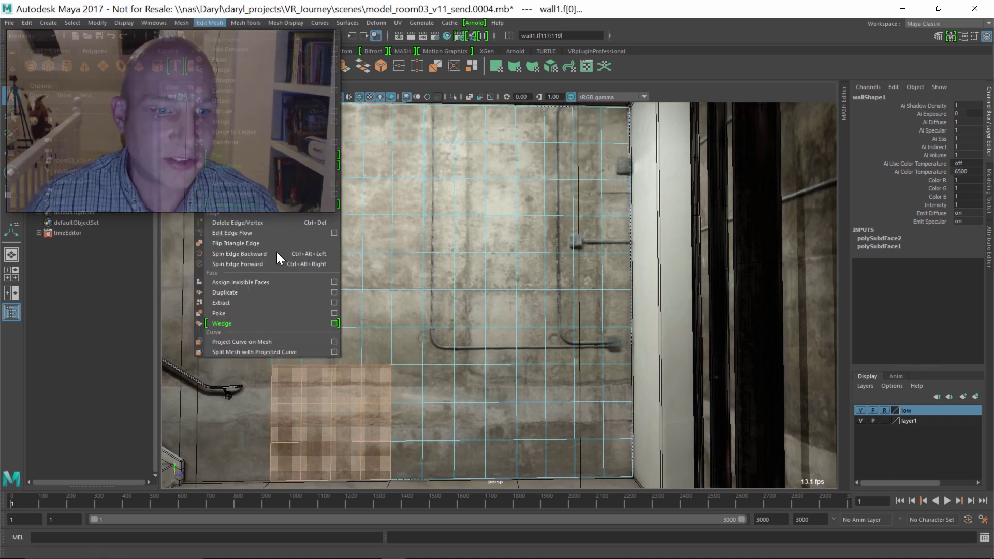
left_click(334, 303)
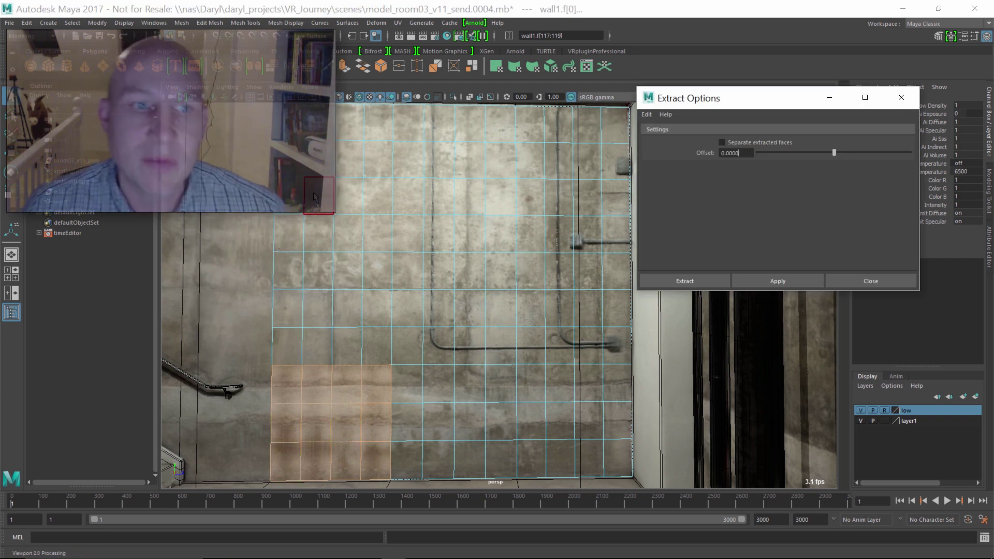
key("ctrl+shift+a")
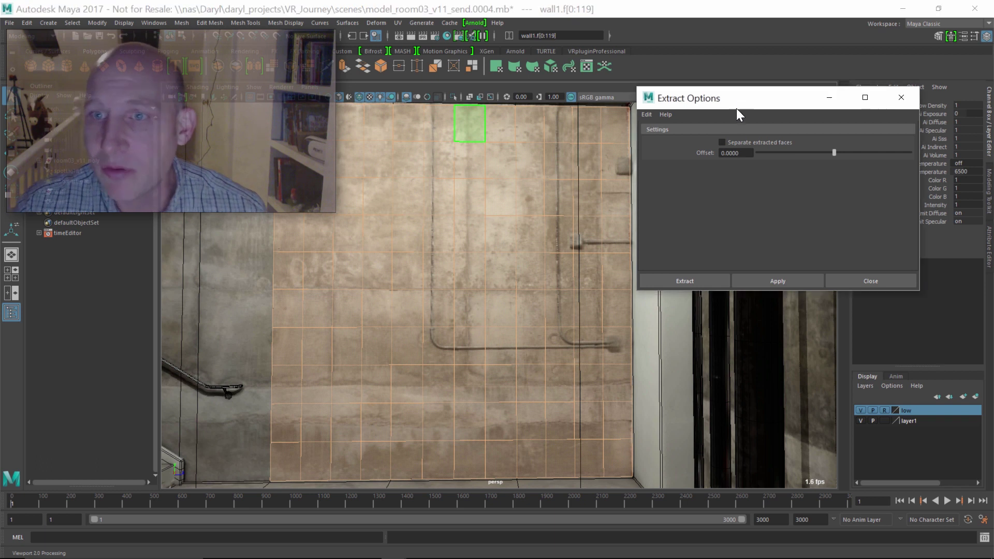
left_click_drag(736, 107, 731, 121)
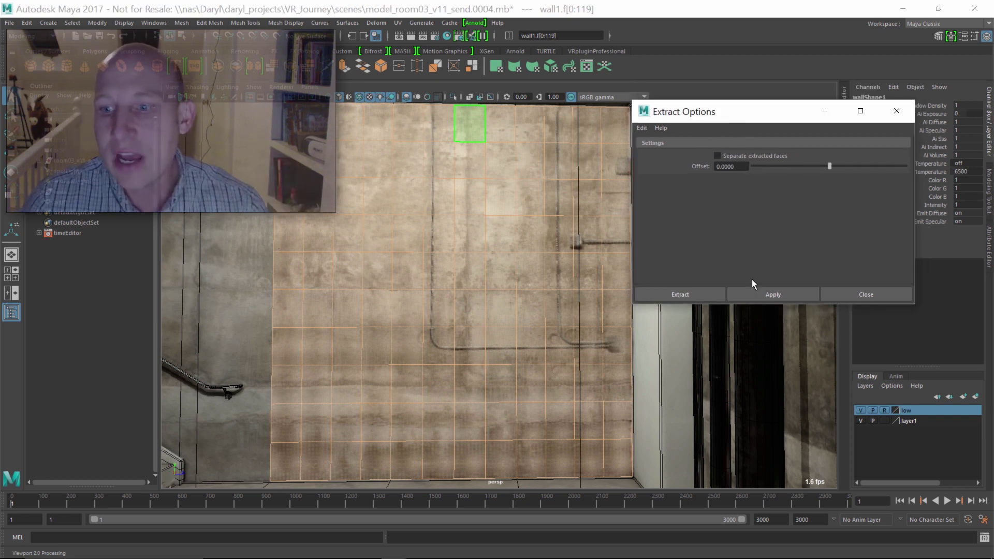
left_click(765, 291)
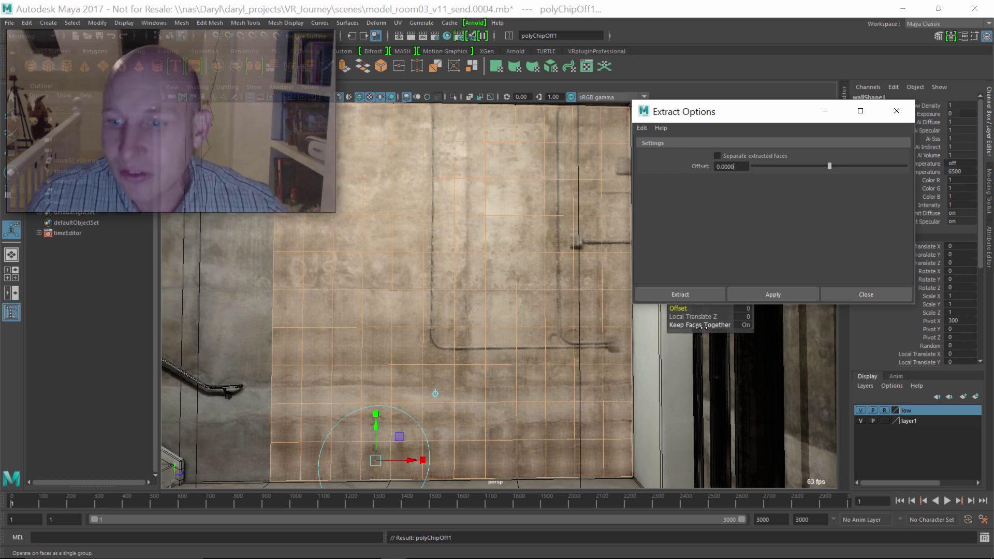
- Change the Keep Faces Together extract setting and select a single bottom-row wall face
left_click(745, 325)
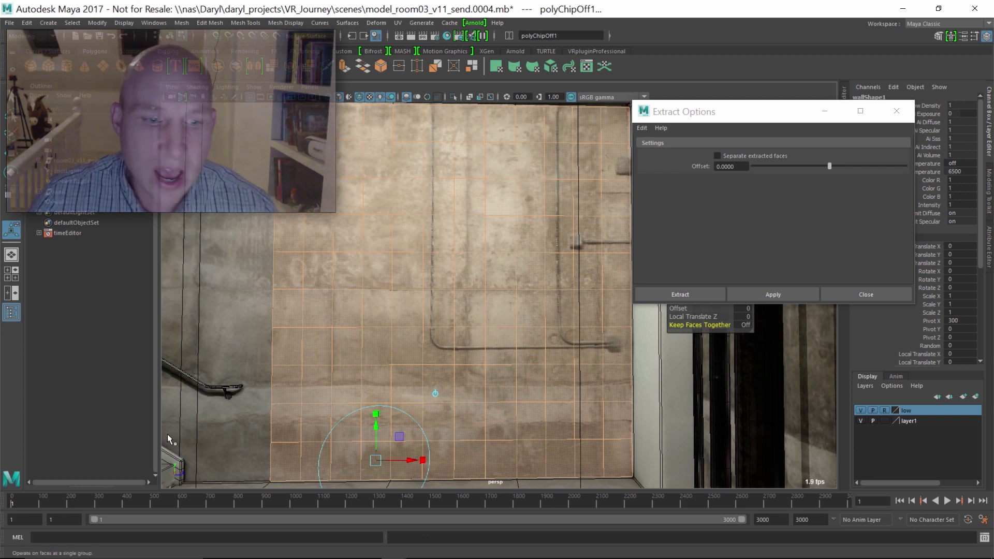
right_click(286, 456)
right_click_drag(280, 278, 281, 278)
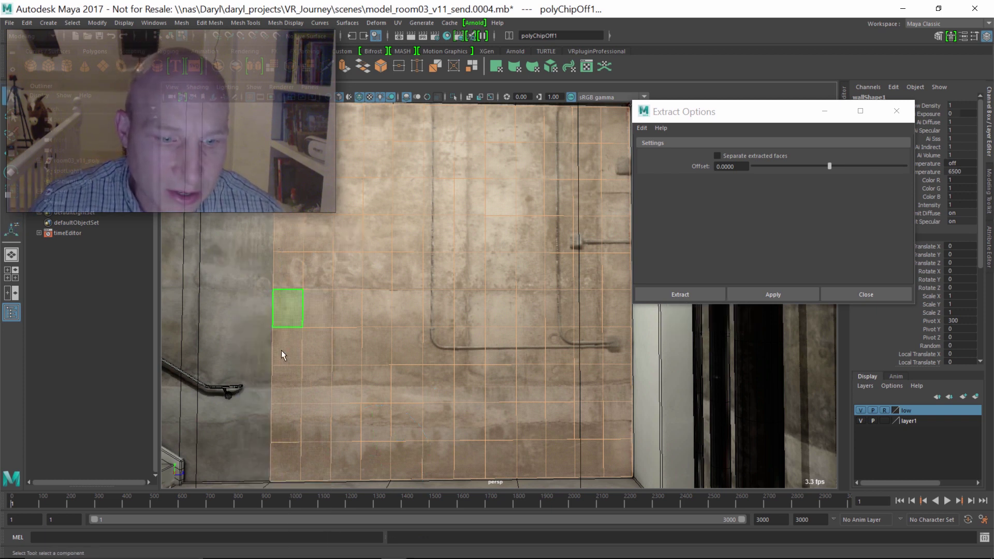
left_click(280, 456)
- Test-move the face left, undo it, and close the Extract Options window
key("w")
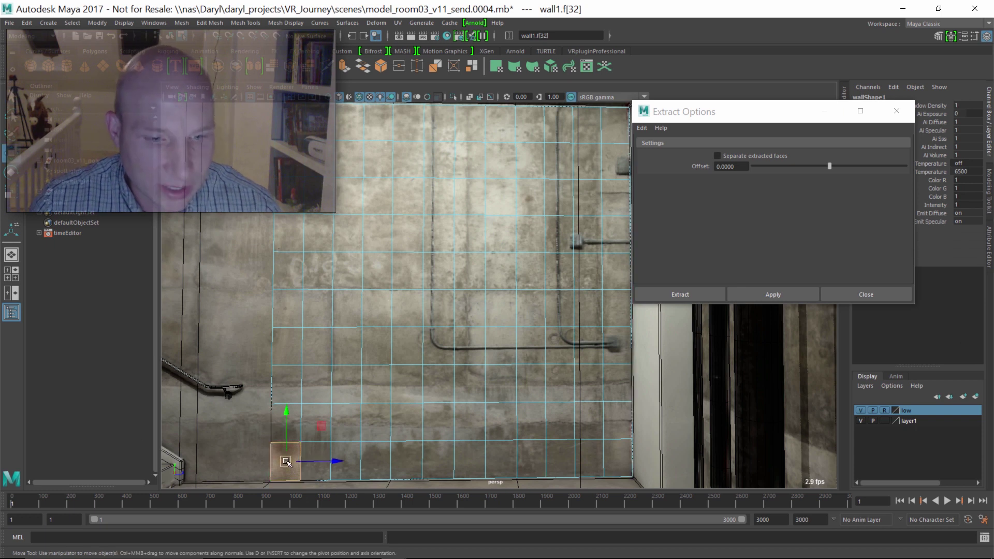
left_click_drag(287, 461, 264, 469)
key("ctrl+z")
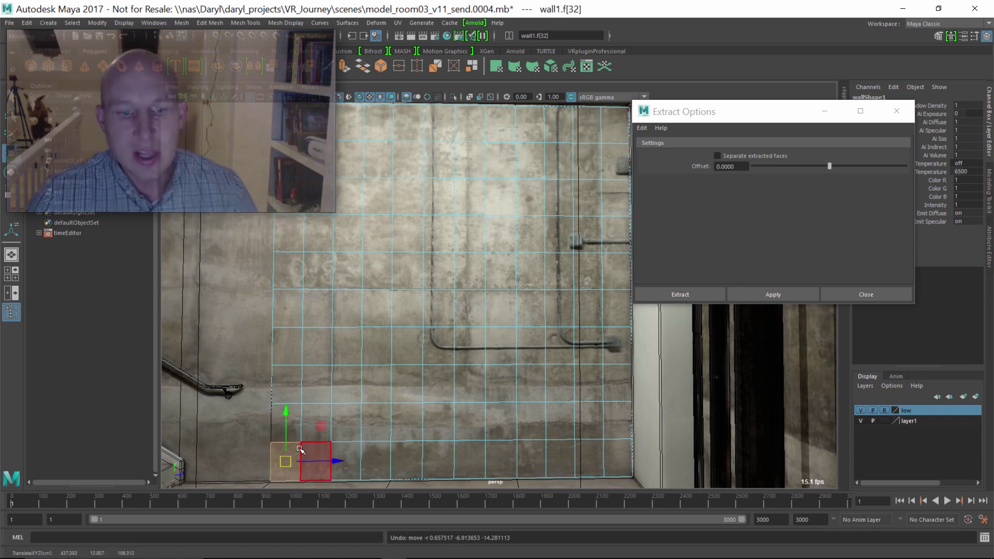
left_click_drag(285, 461, 265, 464)
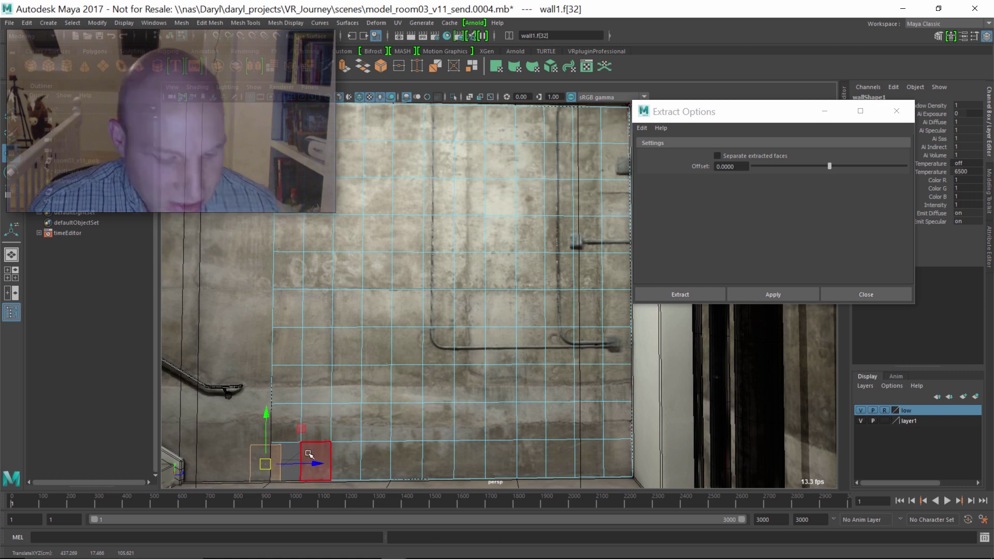
key("ctrl+z")
right_click_drag(365, 290, 398, 195)
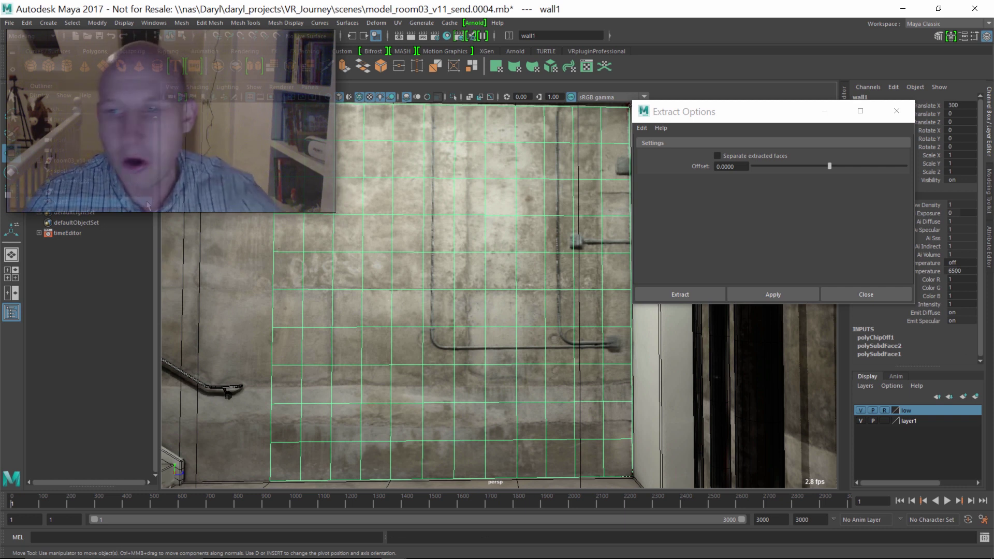
left_click(899, 112)
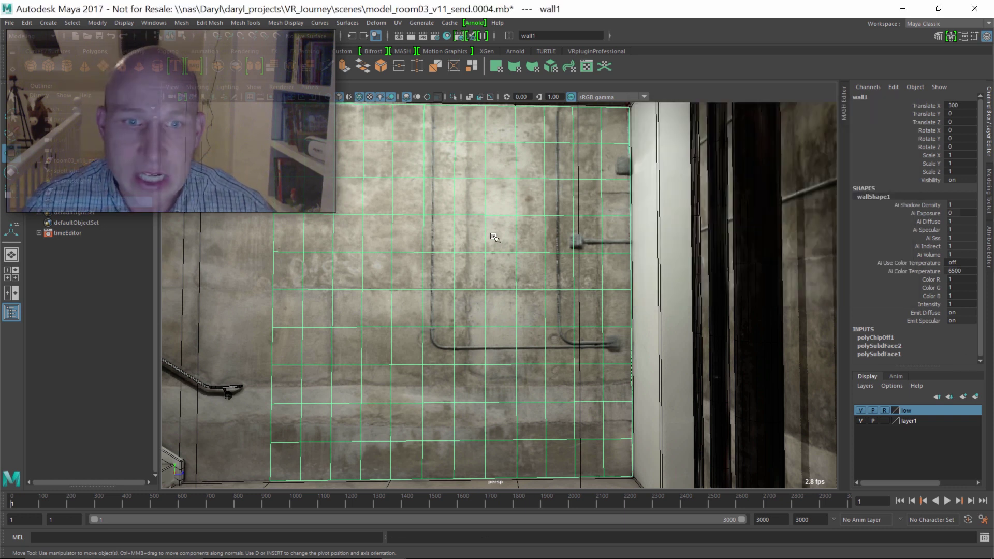
middle_click_drag(495, 237, 466, 240, "alt")
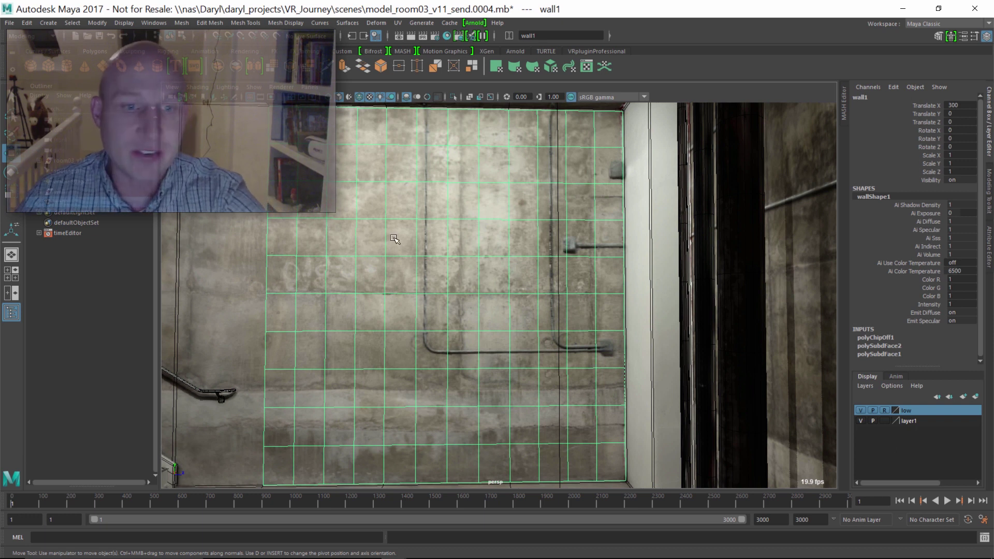
- Apply Mesh > Separate to wall1, then select one resulting tile such as polySurface113
left_click(182, 22)
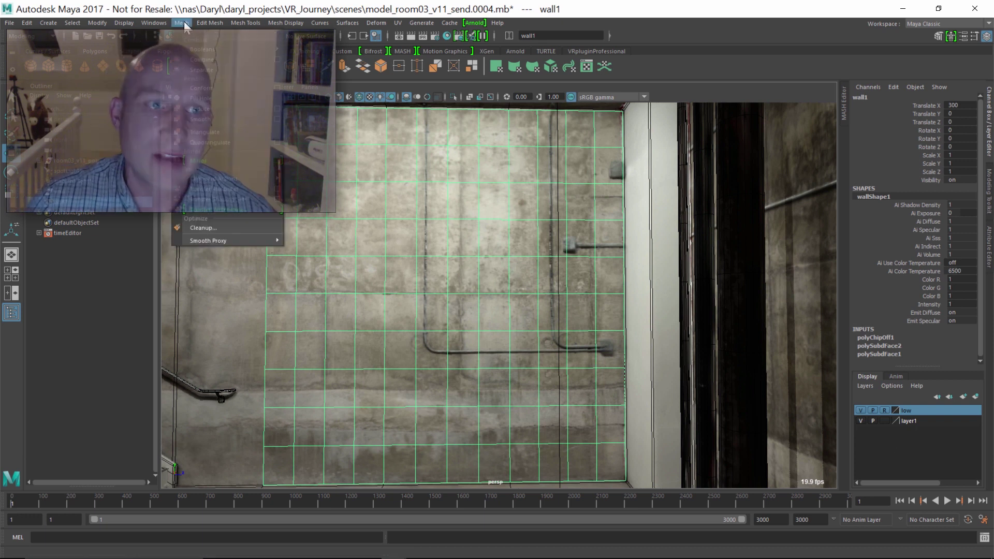
left_click(235, 70)
middle_click_drag(280, 383, 266, 382, "alt")
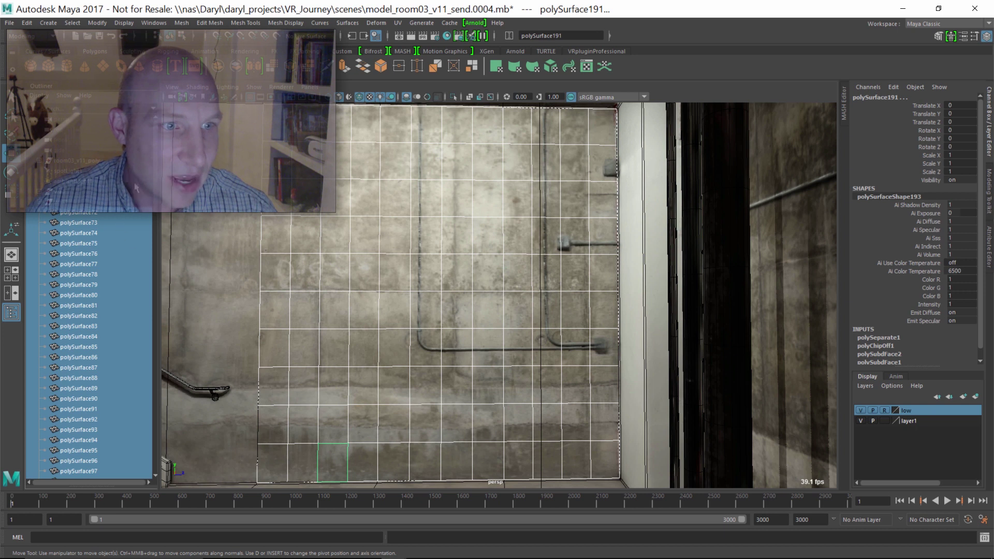
left_click_drag(155, 260, 156, 408)
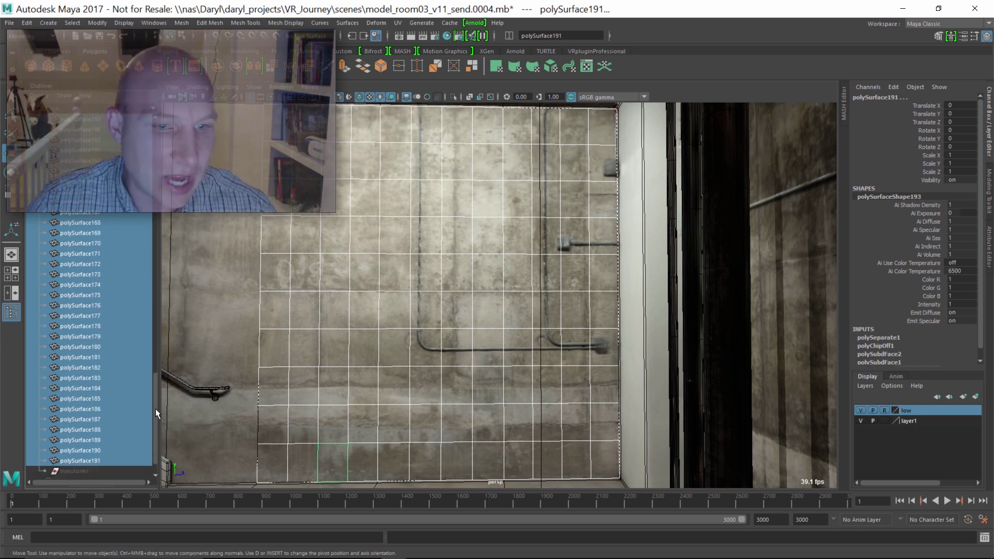
left_click(345, 271)
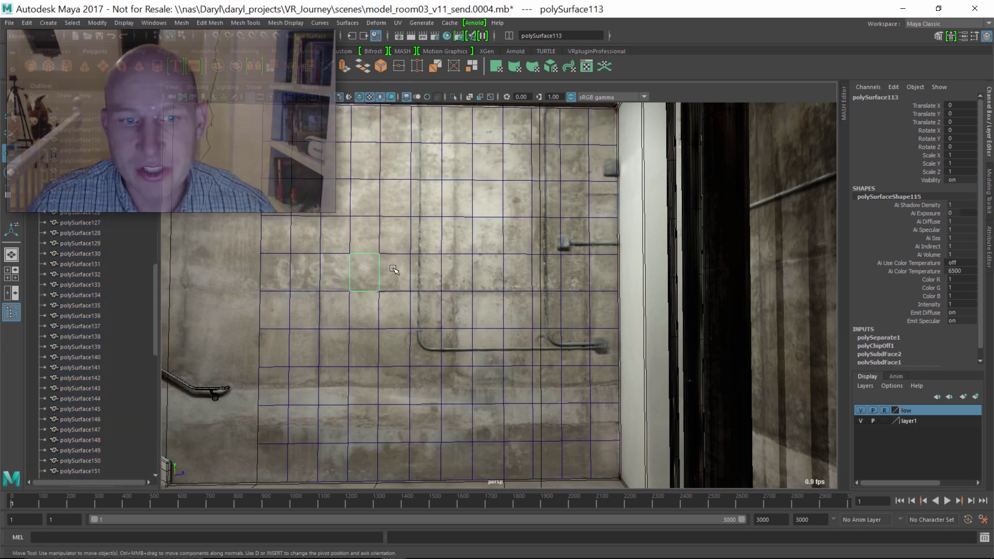
middle_click_drag(498, 282, 502, 301, "alt")
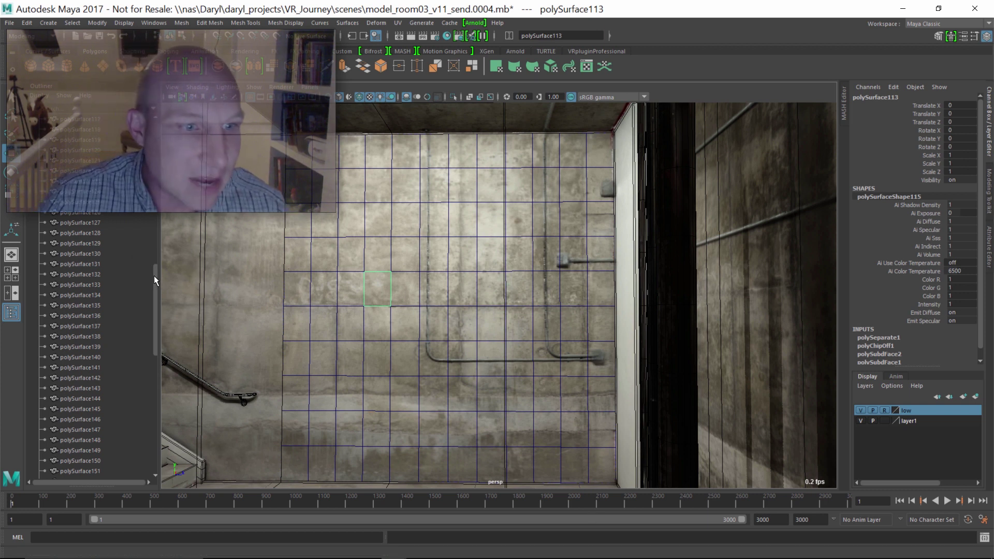
left_click_drag(154, 275, 153, 186)
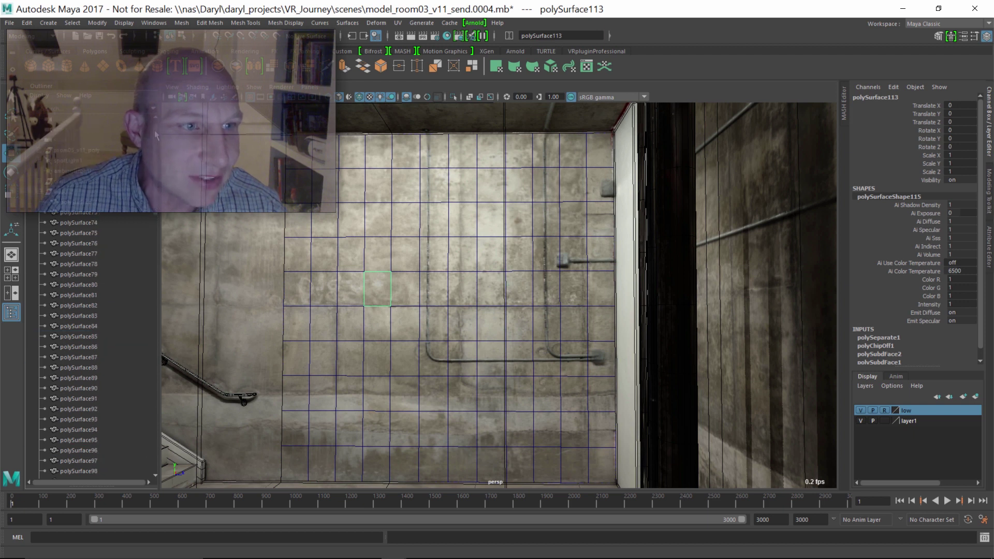
- Select a block of wall tiles and group them with Ctrl+G into group1
left_click_drag(80, 214, 91, 298)
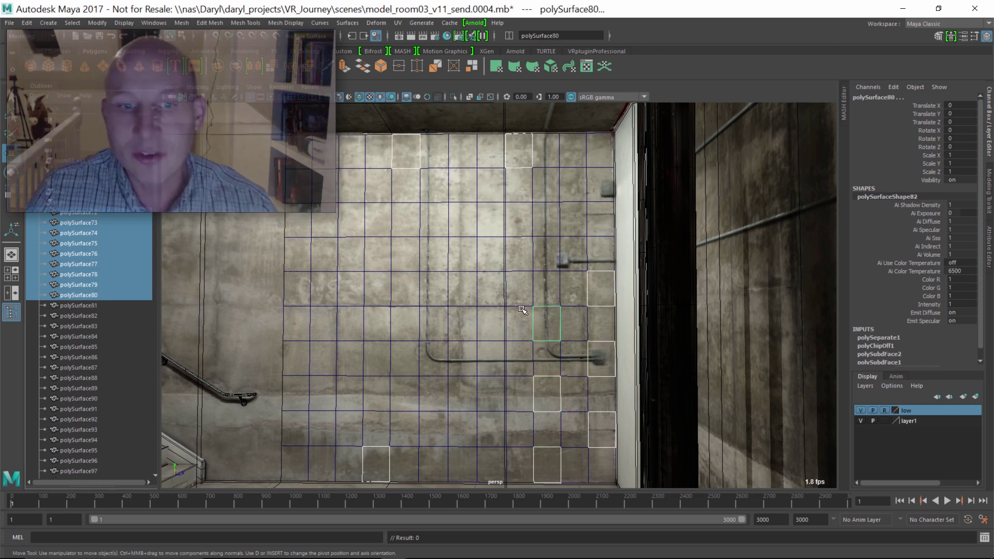
left_click(448, 300)
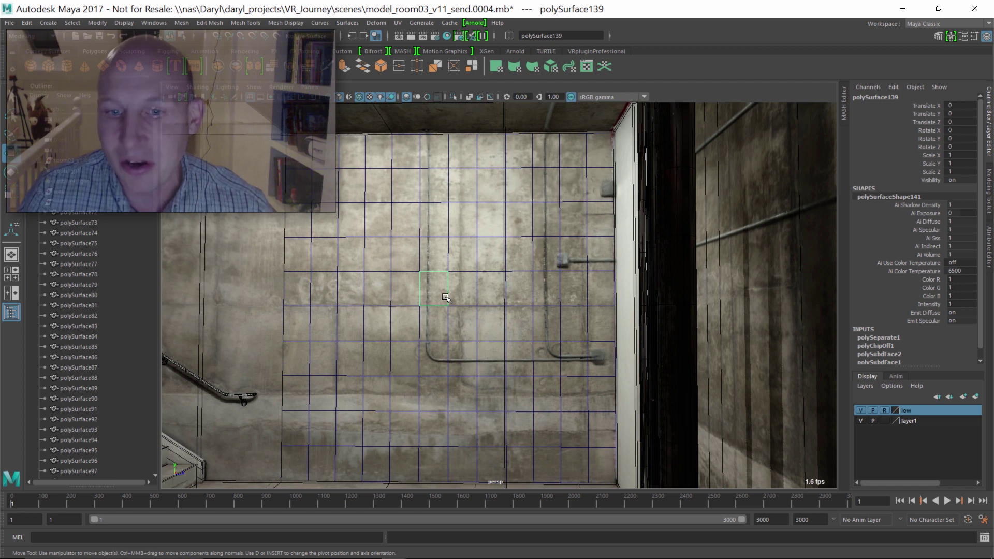
left_click_drag(448, 299, 433, 320, "alt")
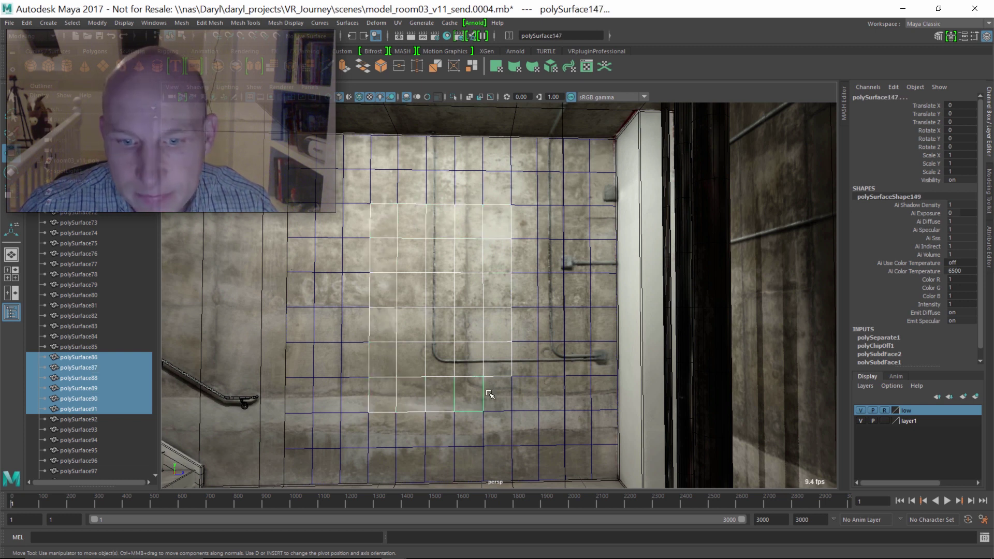
left_click_drag(556, 400, 577, 164, "shift")
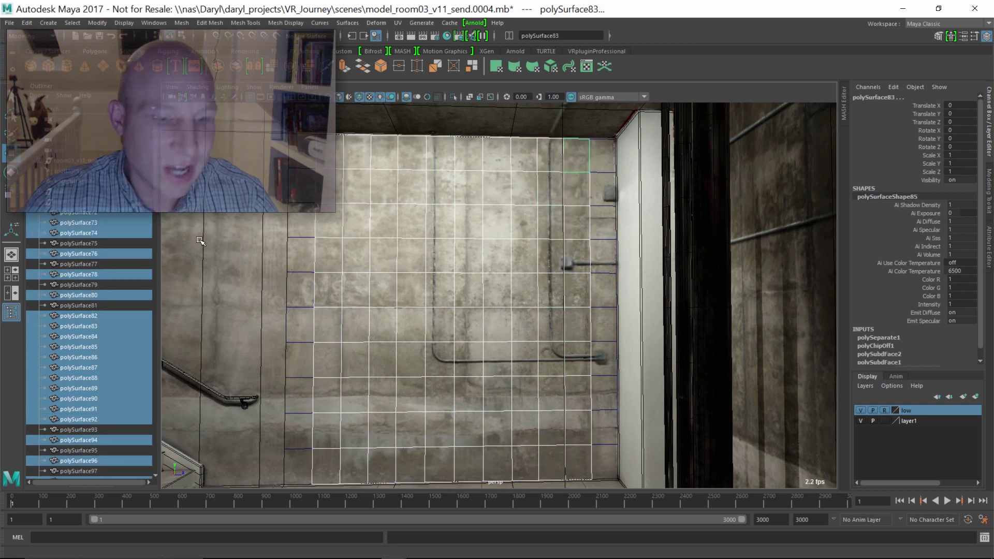
key("ctrl+g")
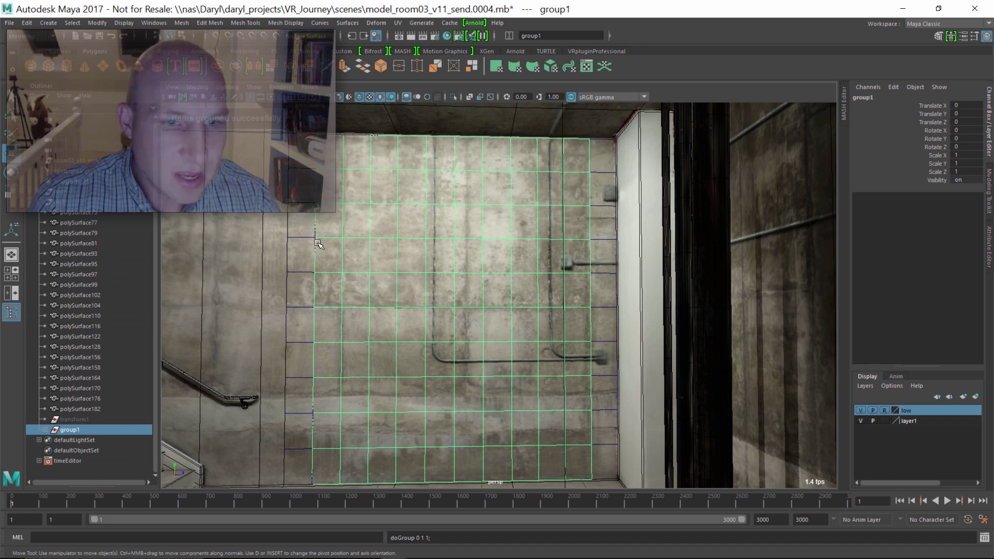
middle_click_drag(386, 253, 396, 254, "alt")
- Expand group1 in the Outliner and select its first tile
key("space")
left_click_drag(295, 214, 322, 456)
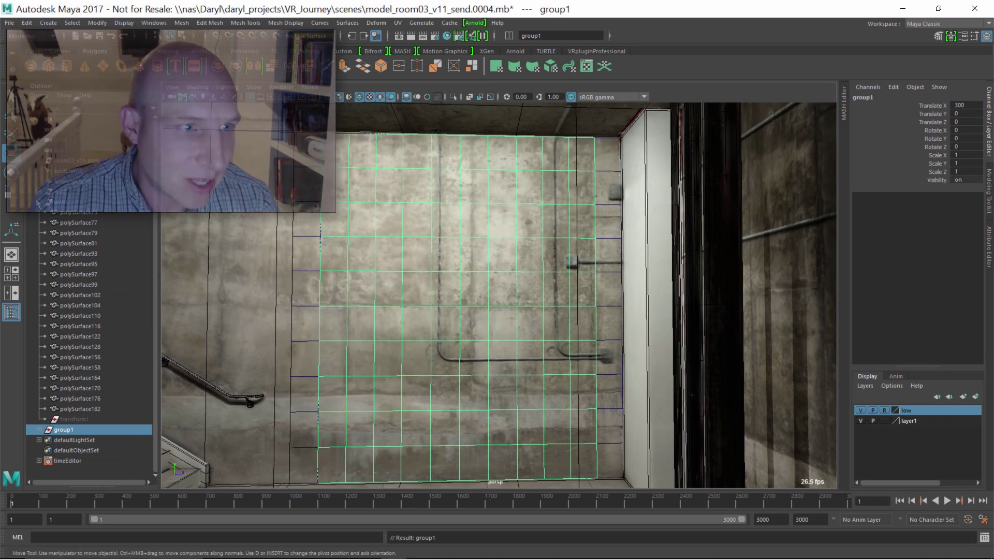
left_click(38, 203)
left_click(38, 213)
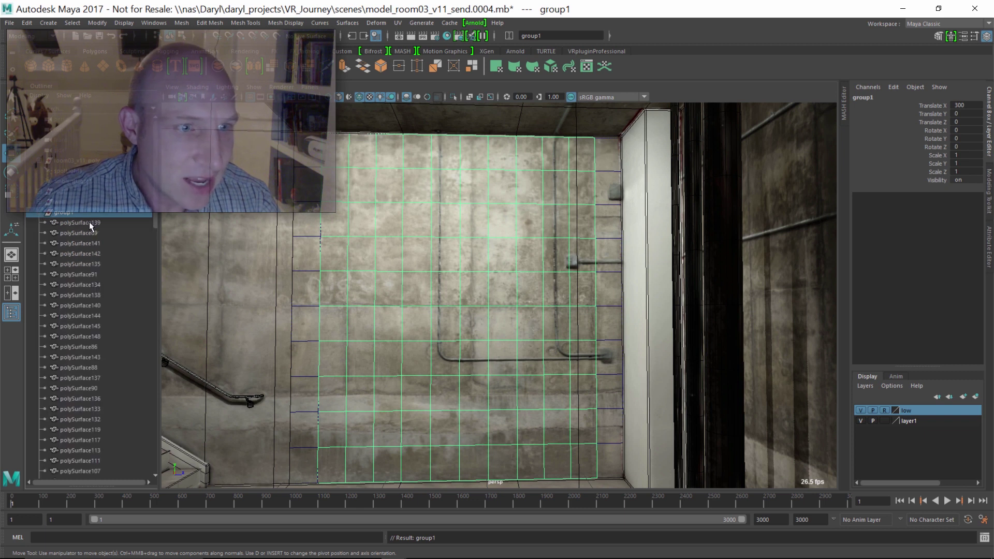
left_click(88, 224)
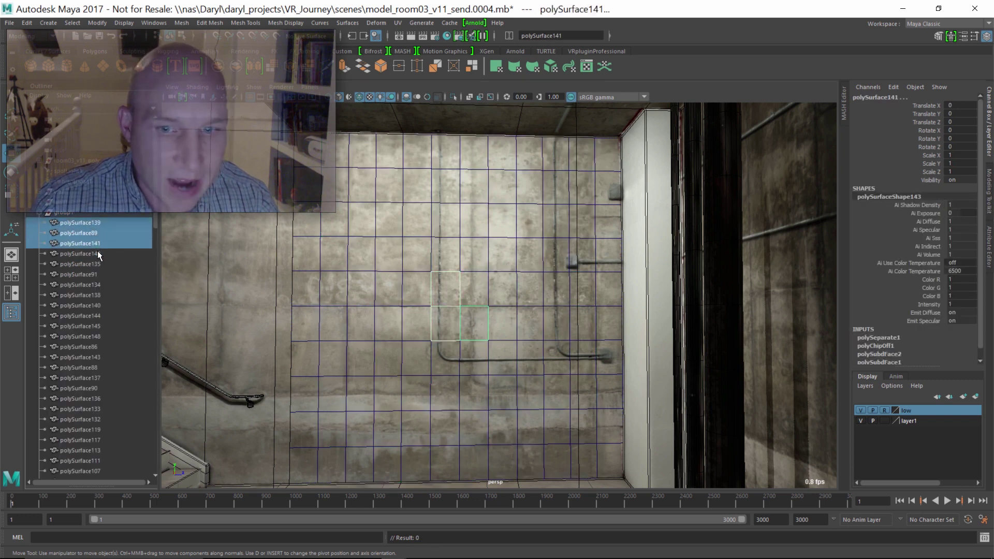
left_click_drag(98, 253, 96, 285)
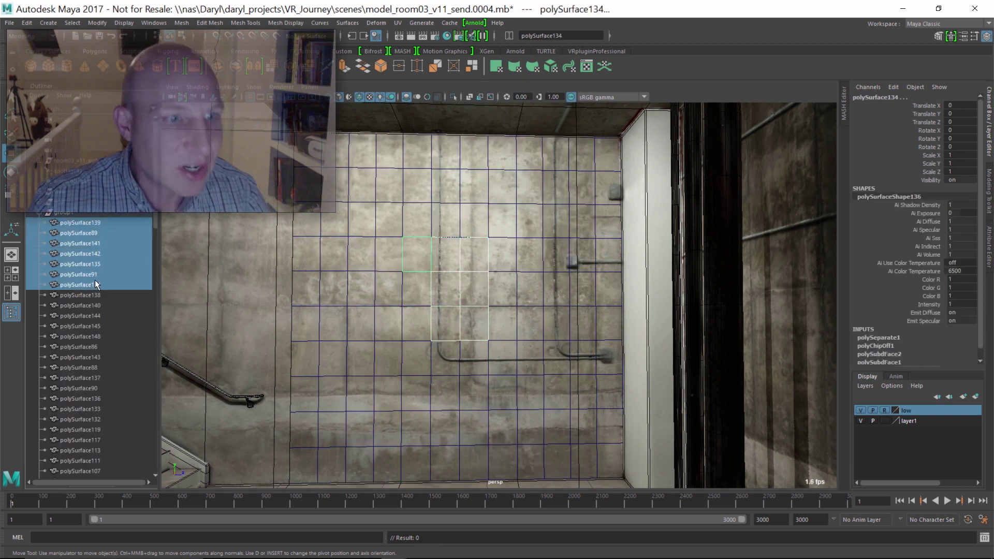
left_click(108, 222)
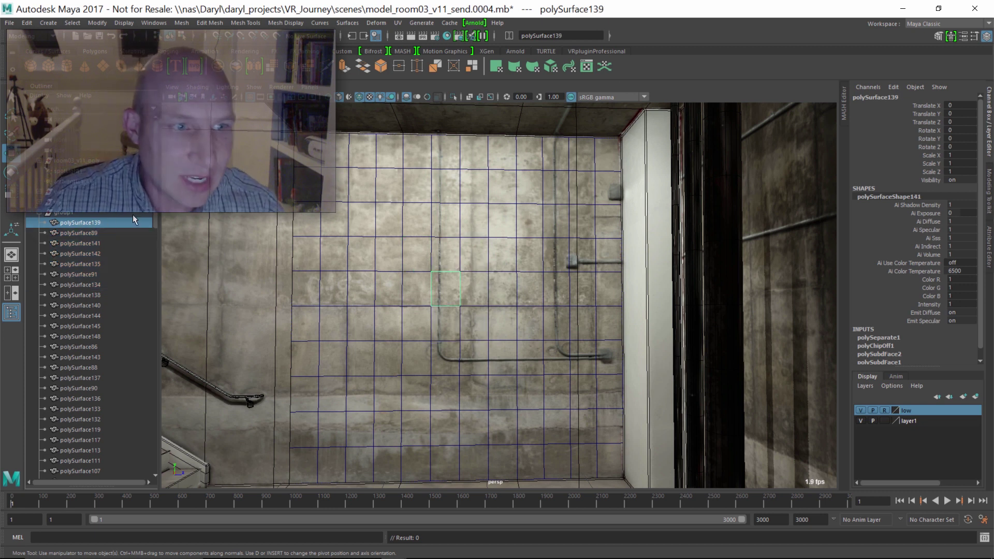
left_click_drag(156, 213, 147, 439)
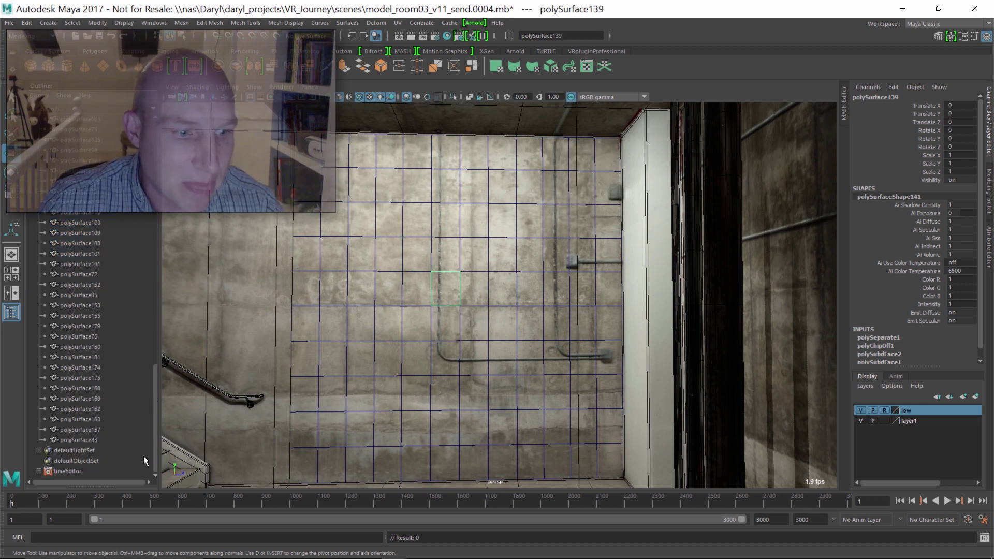
- Rename all group1 tiles with prefix 'dto', numbering them dto1 through dto100
left_click(98, 440, "shift")
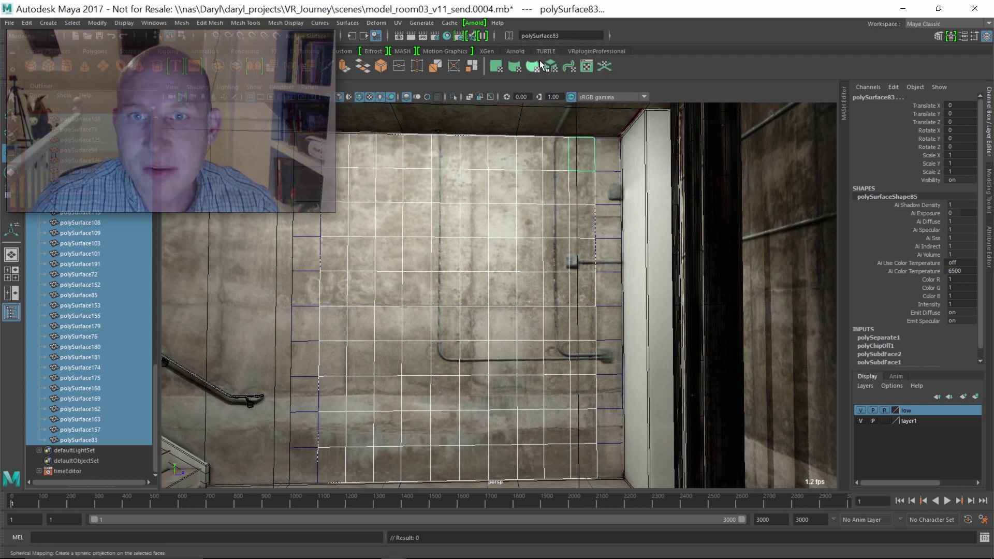
left_click(551, 34)
type("dt")
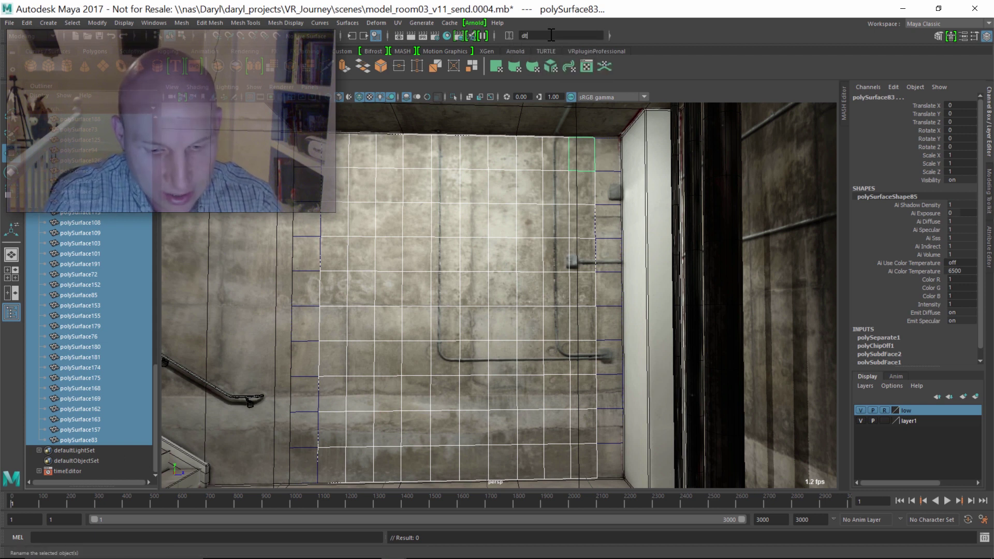
type("po")
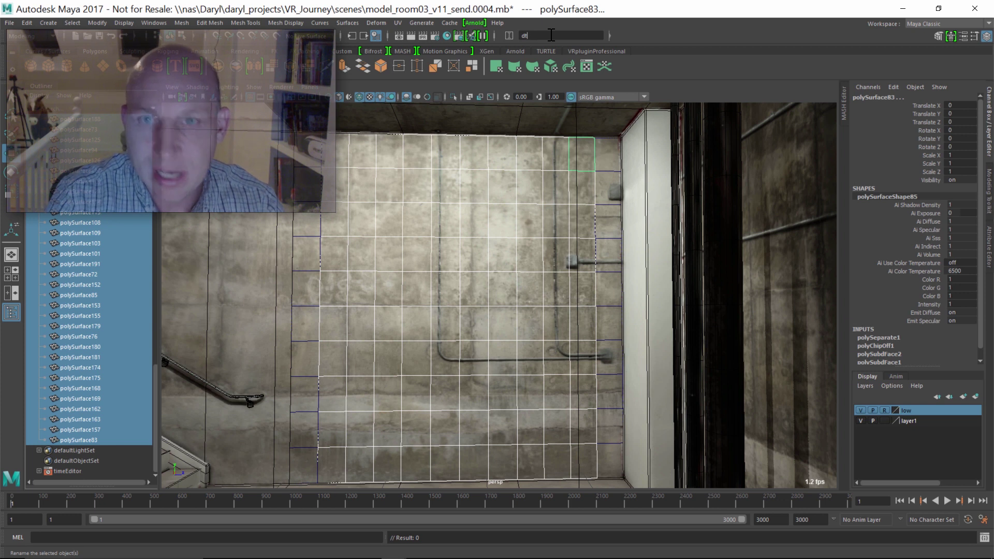
key("Return")
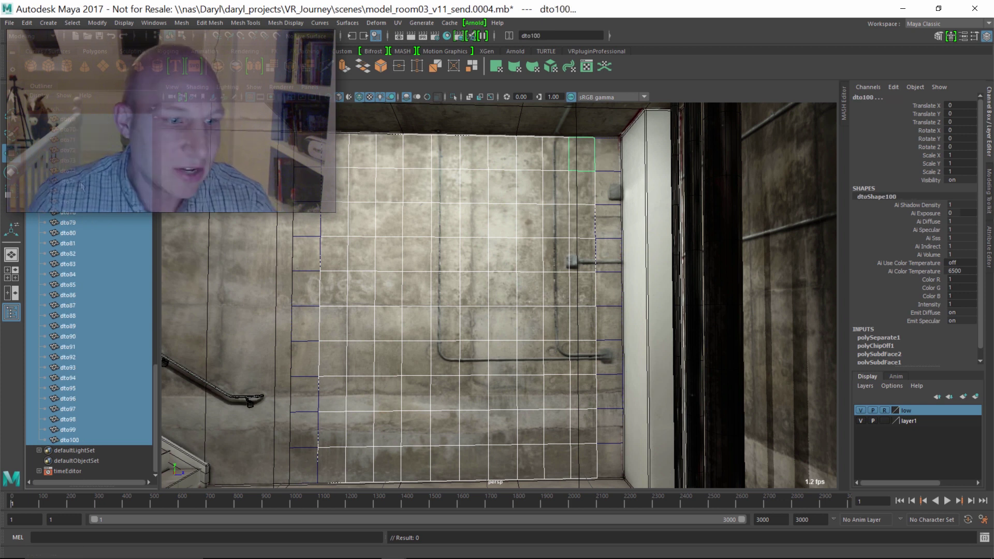
left_click_drag(157, 369, 154, 191)
left_click_drag(150, 151, 148, 144)
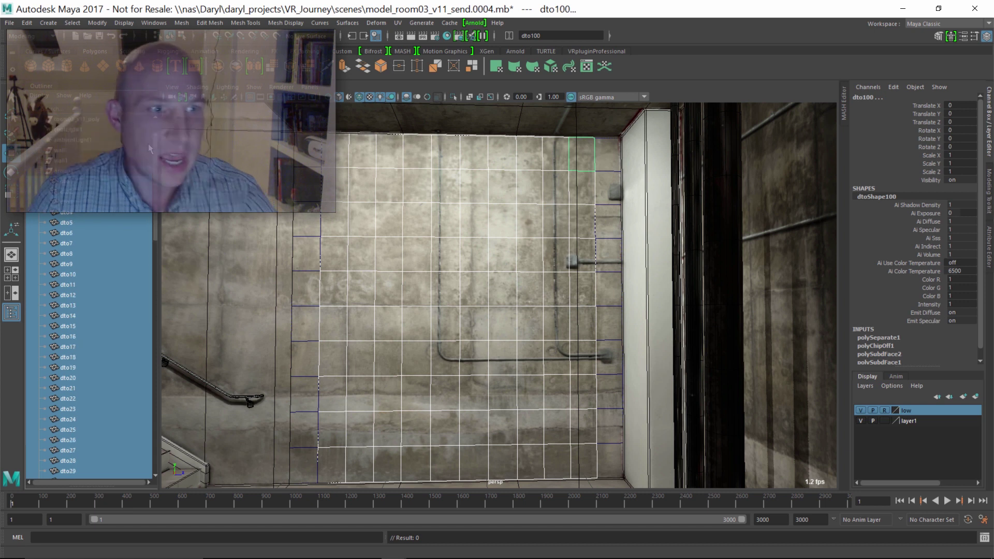
left_click(69, 181)
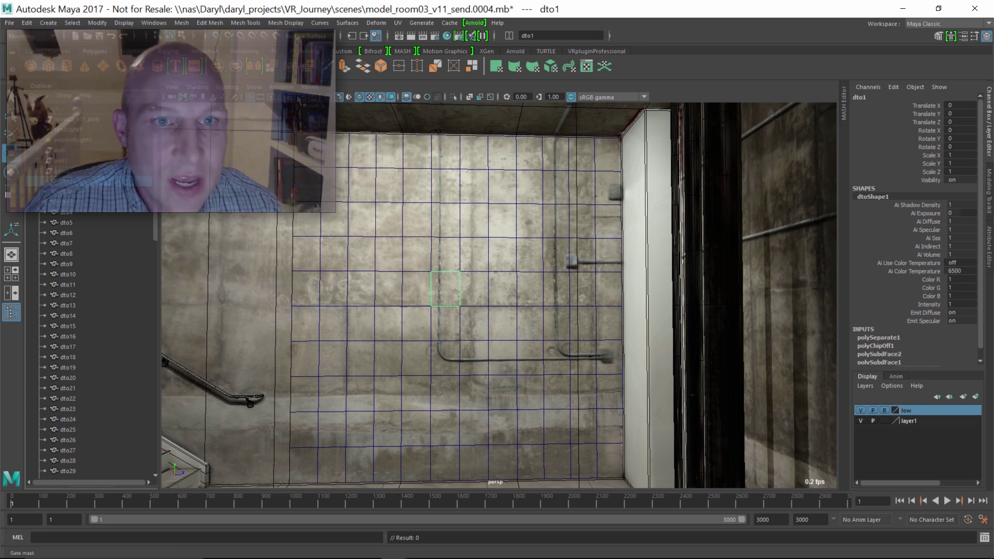
- Turn off the wireframe overlay and select individual tiles like dto4 on the wall
left_click(358, 100)
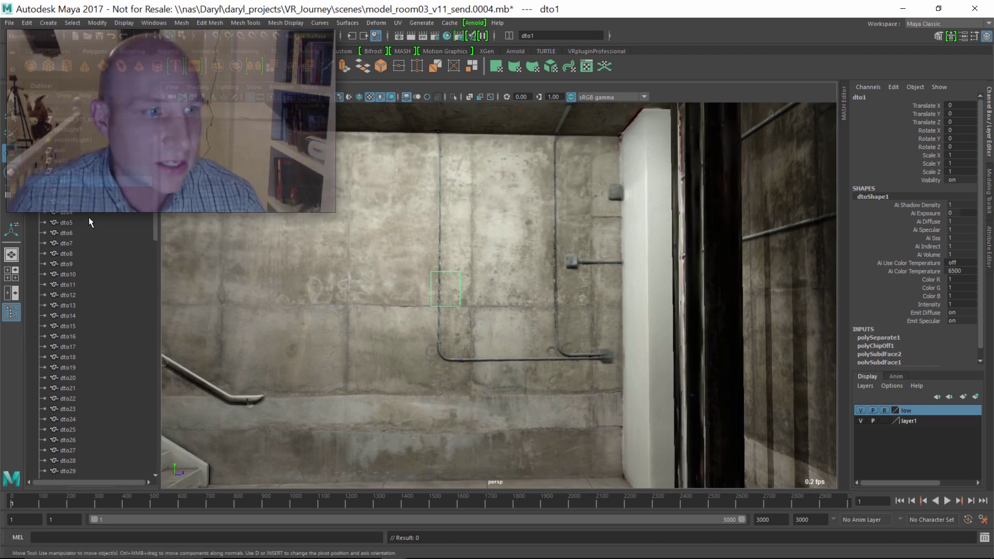
left_click(469, 284)
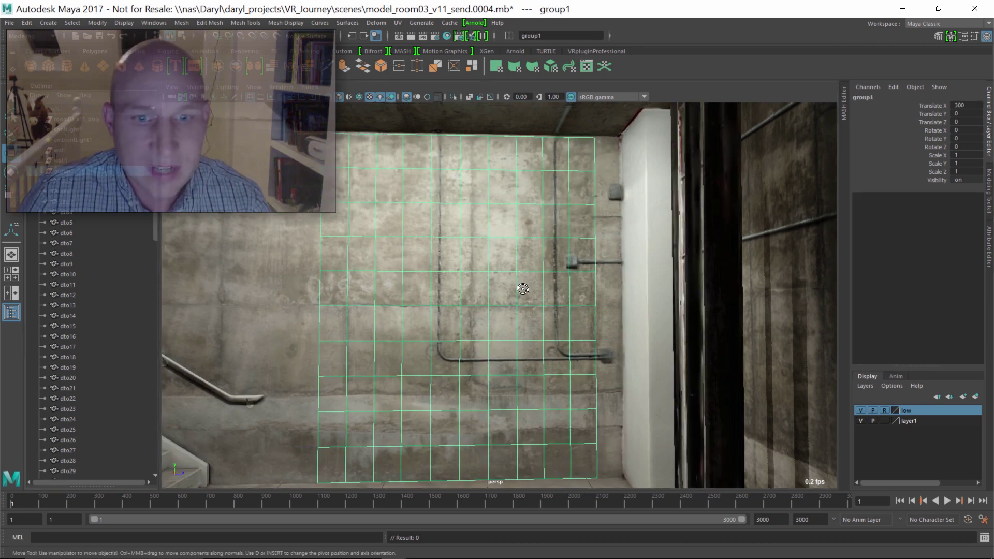
left_click_drag(517, 295, 553, 284, "alt")
left_click(491, 276)
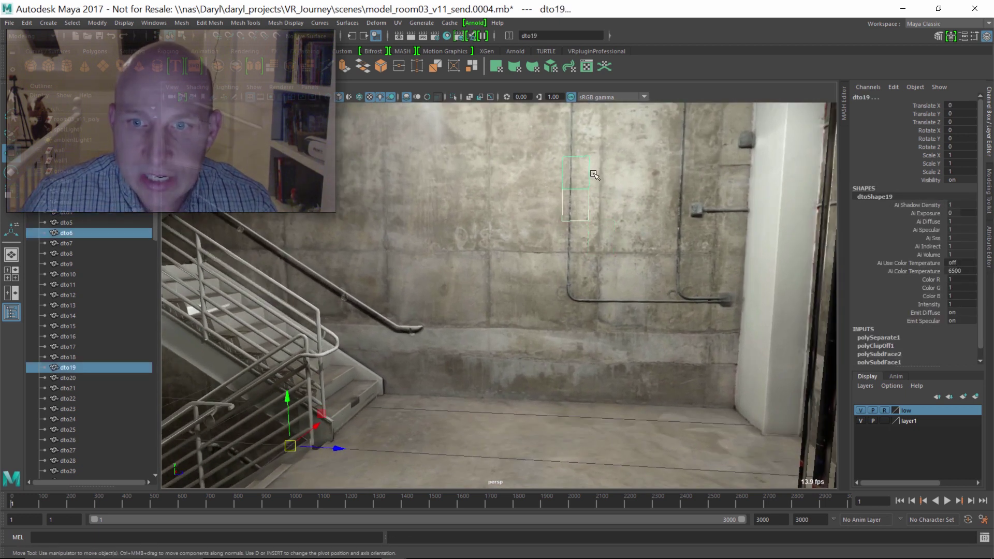
left_click(613, 249)
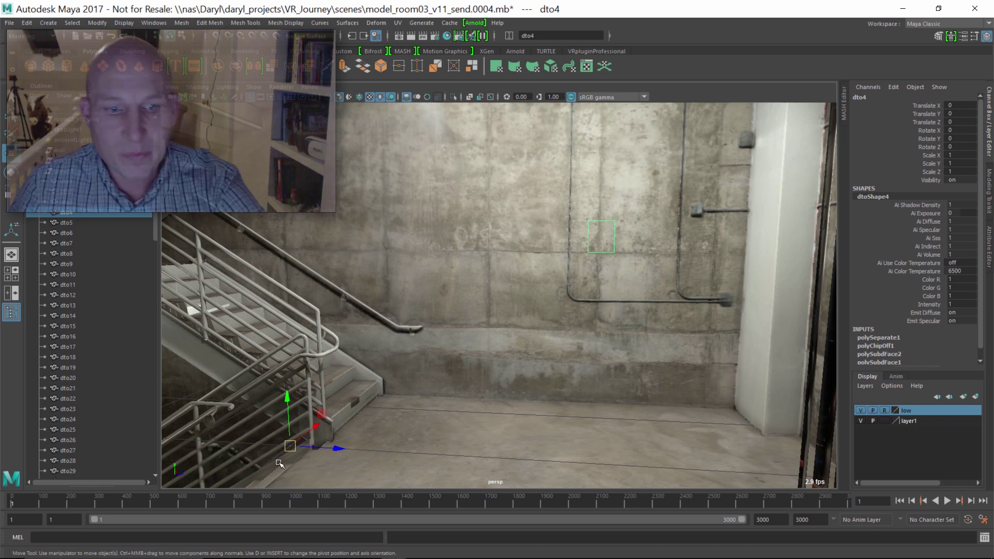
- Select dto1 through dto100, trial-shrink them, and undo back to Scale 1
left_click(101, 182)
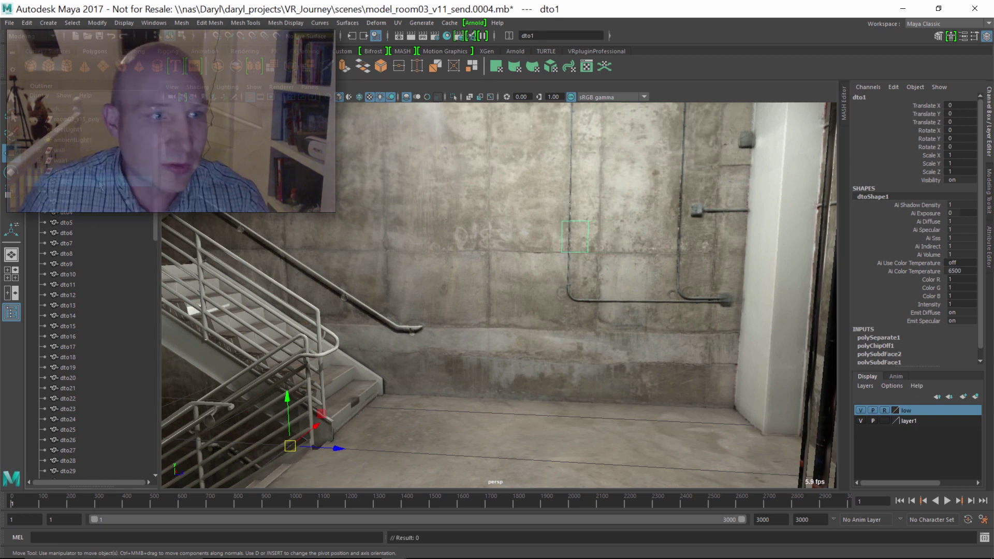
left_click_drag(155, 183, 147, 410)
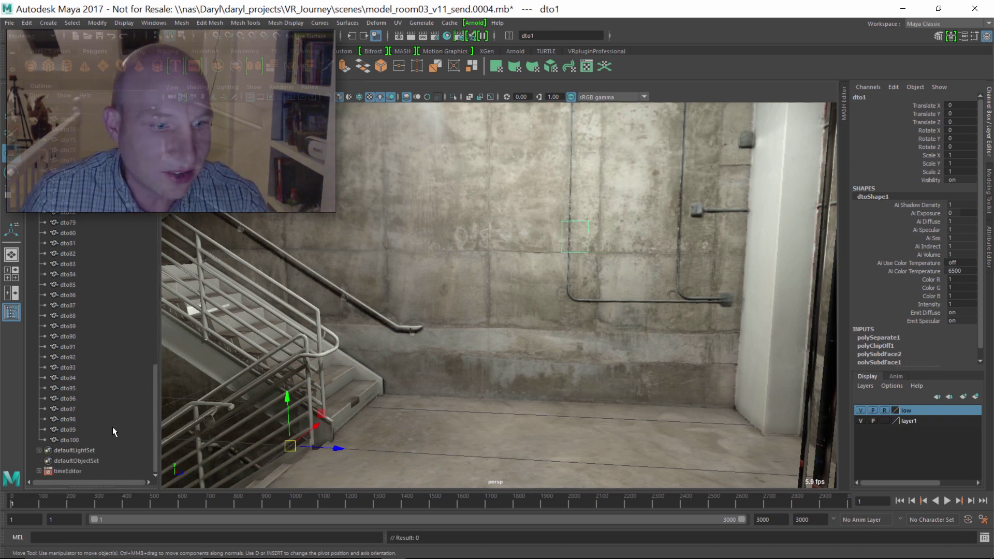
left_click(84, 438, "shift")
key("r")
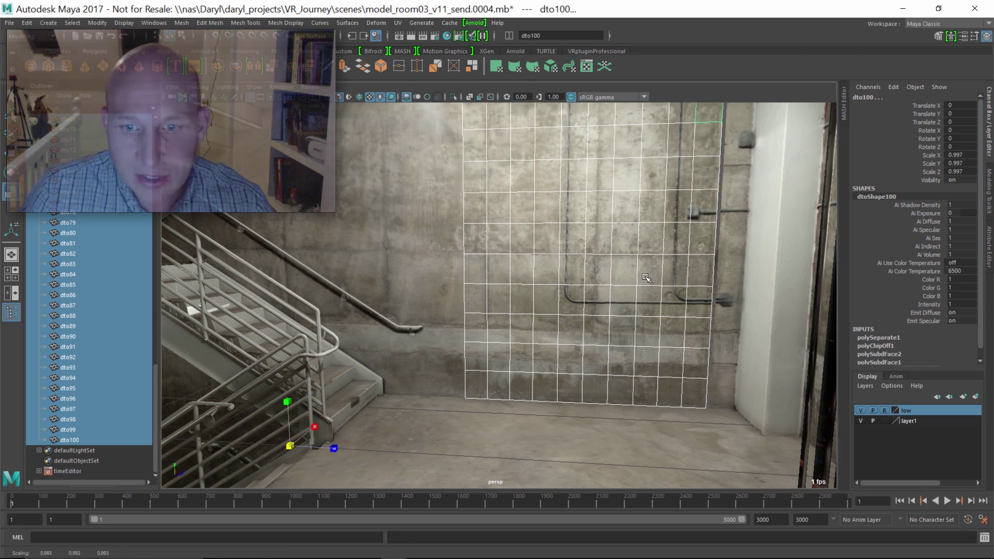
middle_click_drag(554, 280, 387, 275)
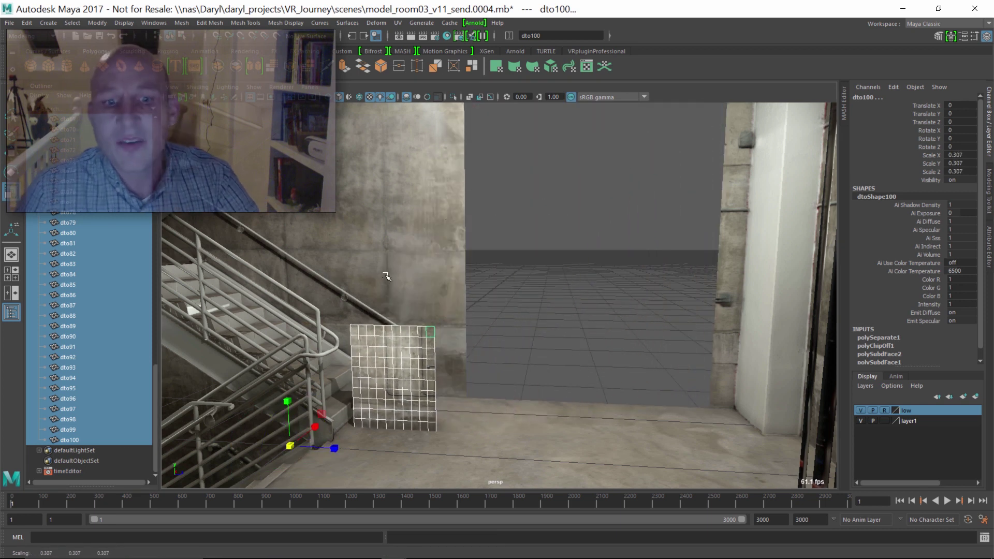
key("ctrl+z")
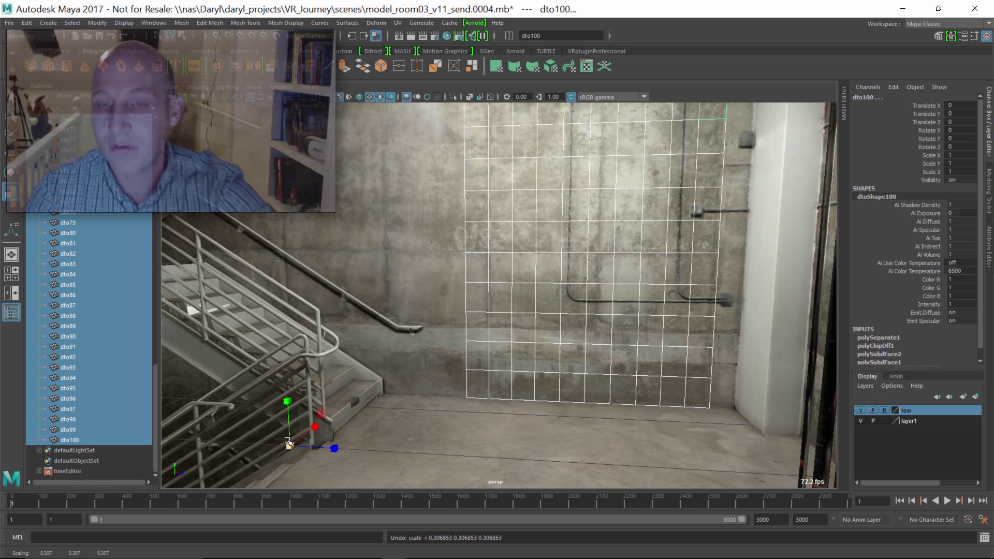
left_click_drag(511, 354, 495, 321, "alt")
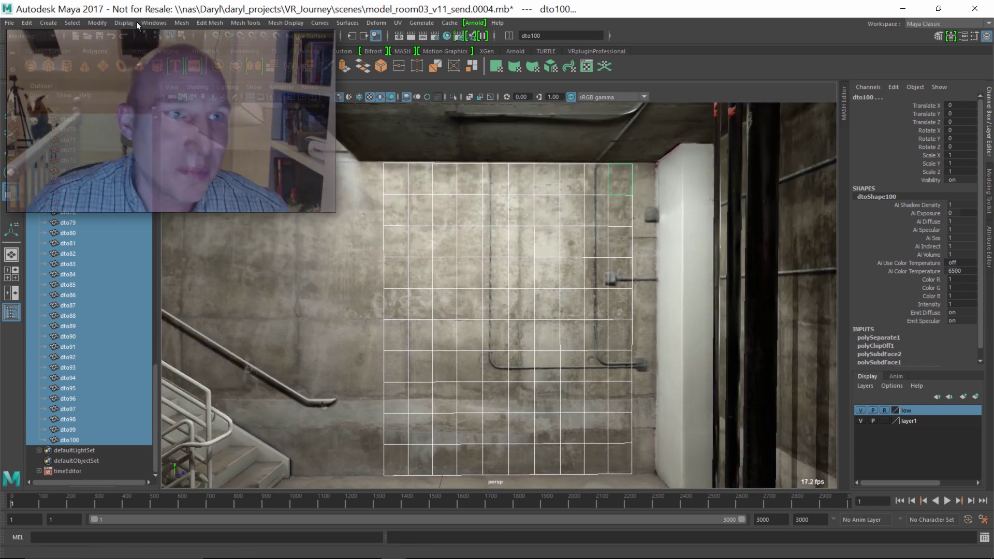
- Trial-scale the selected wall faces again and undo back to full size
left_click(98, 23)
left_click(132, 98)
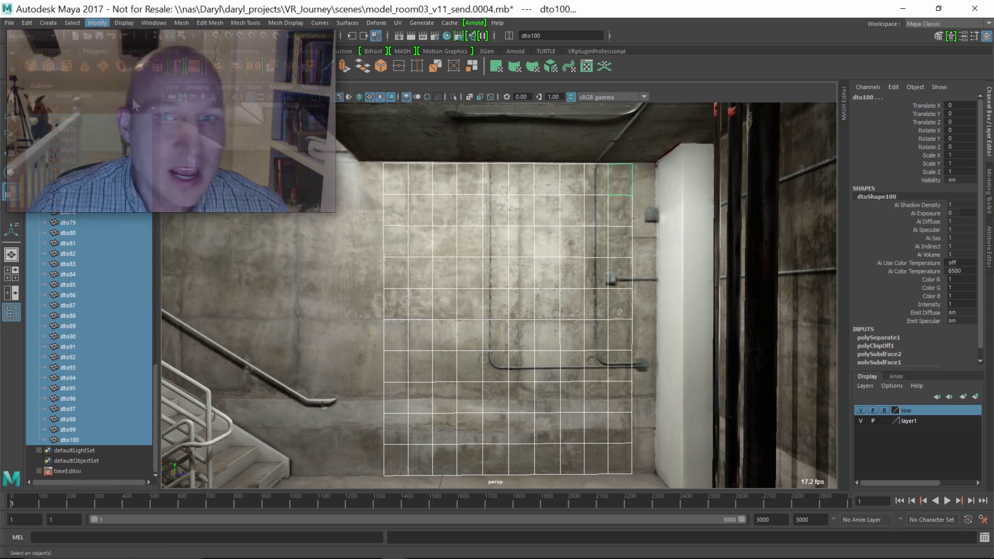
key("r")
left_click_drag(558, 189, 597, 165, "alt")
key("ctrl+z")
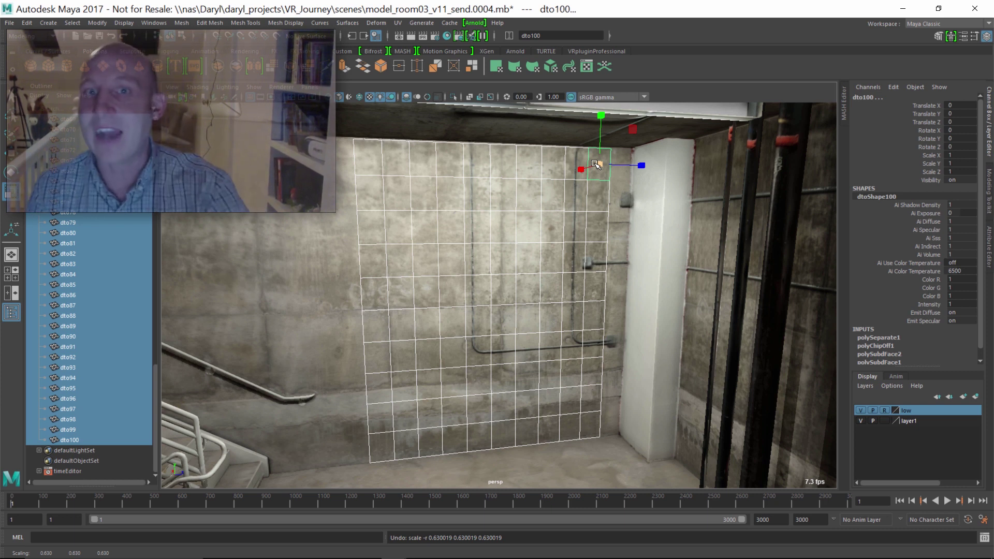
- Select the single tile dto64 by the pipe and show its attributes
left_click(574, 166)
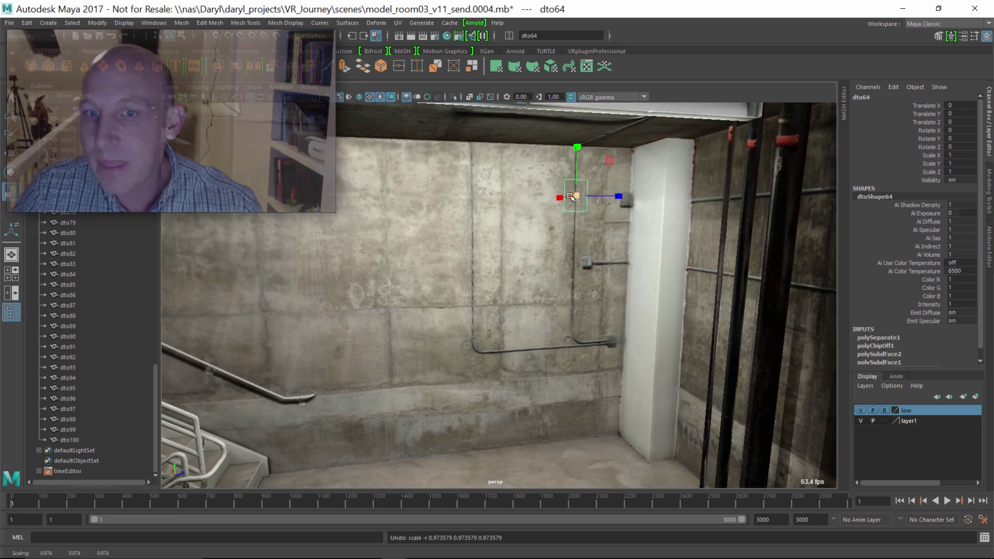
middle_click_drag(602, 199, 613, 199, "alt")
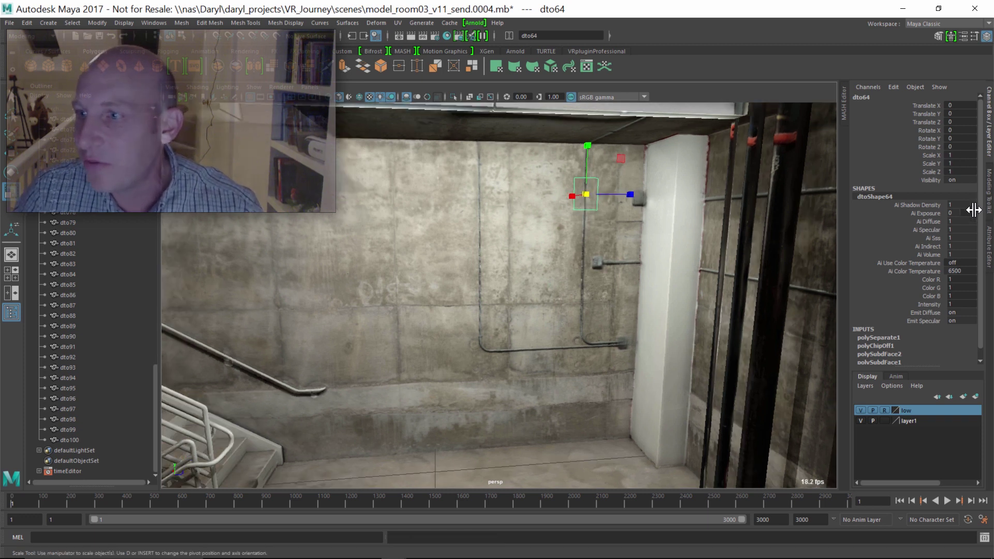
left_click(990, 247)
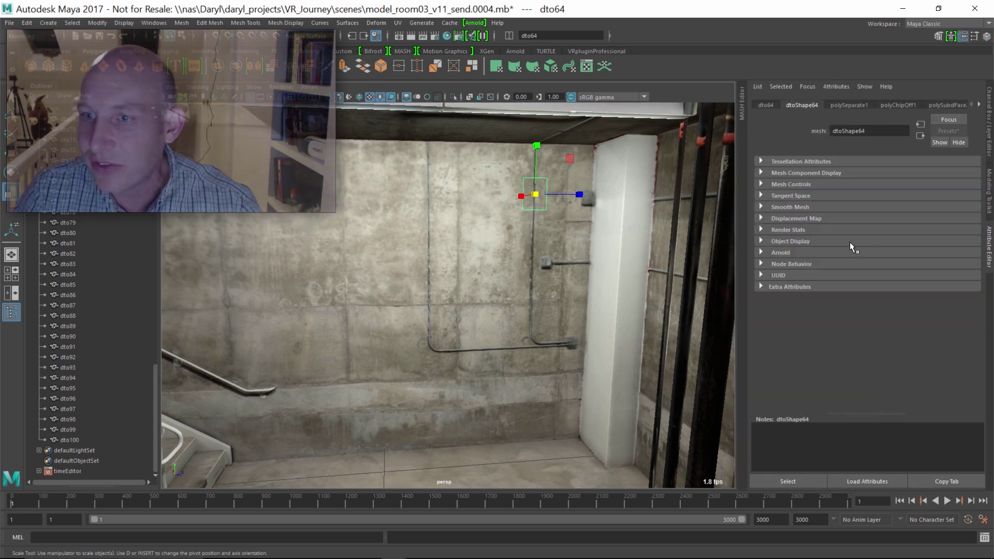
- Show the tile's transform Pivots with Local Space values 136.6348, 190.3622, 258.8705
left_click(767, 105)
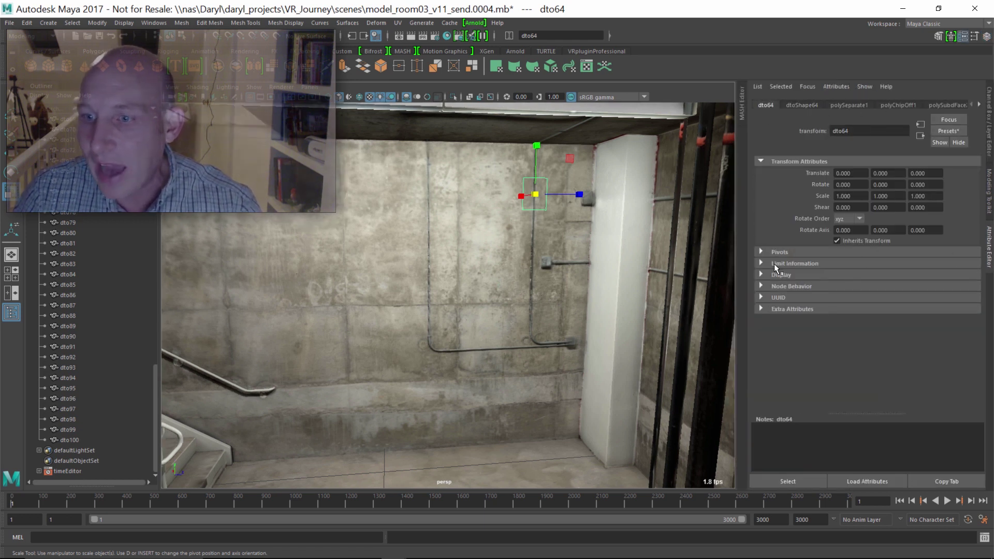
left_click(761, 263)
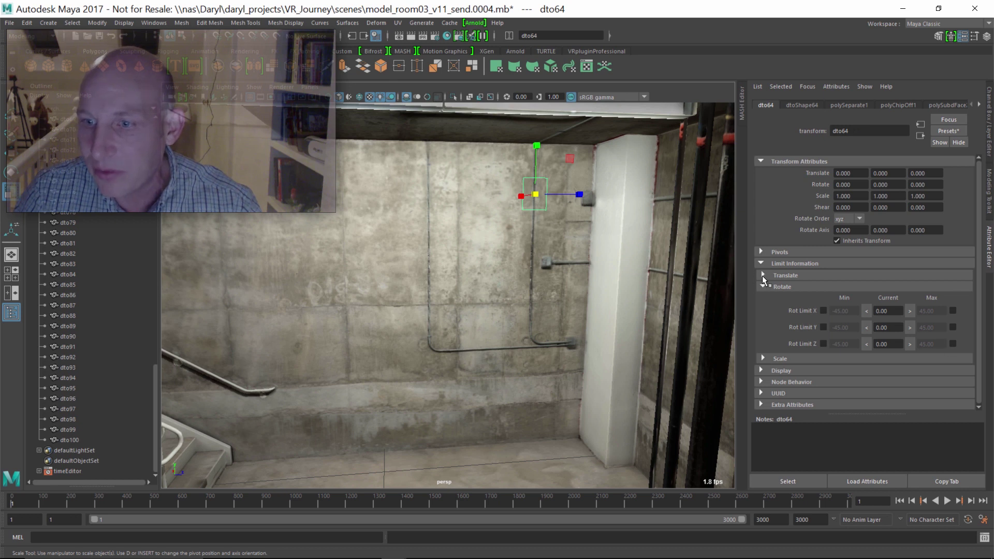
left_click(759, 263)
left_click(764, 251)
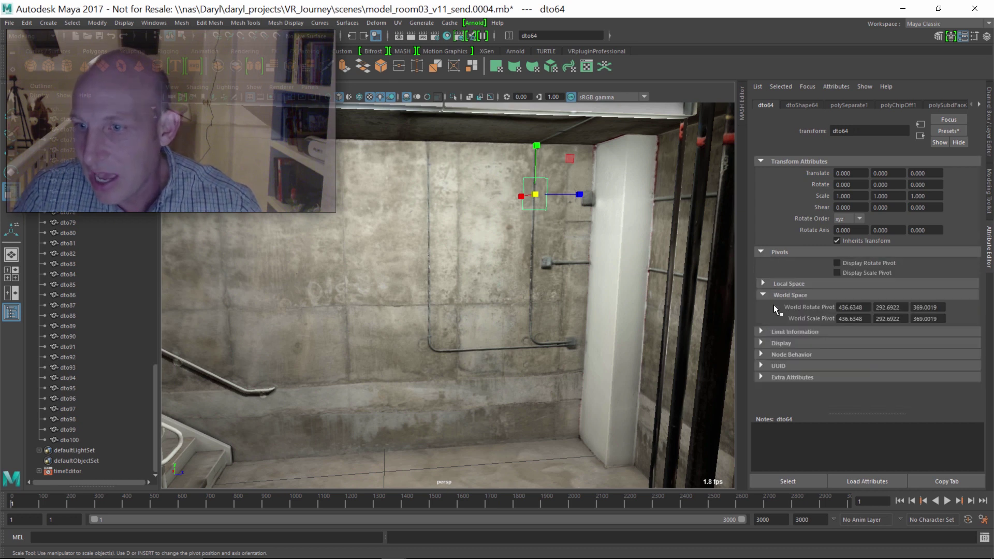
left_click(764, 284)
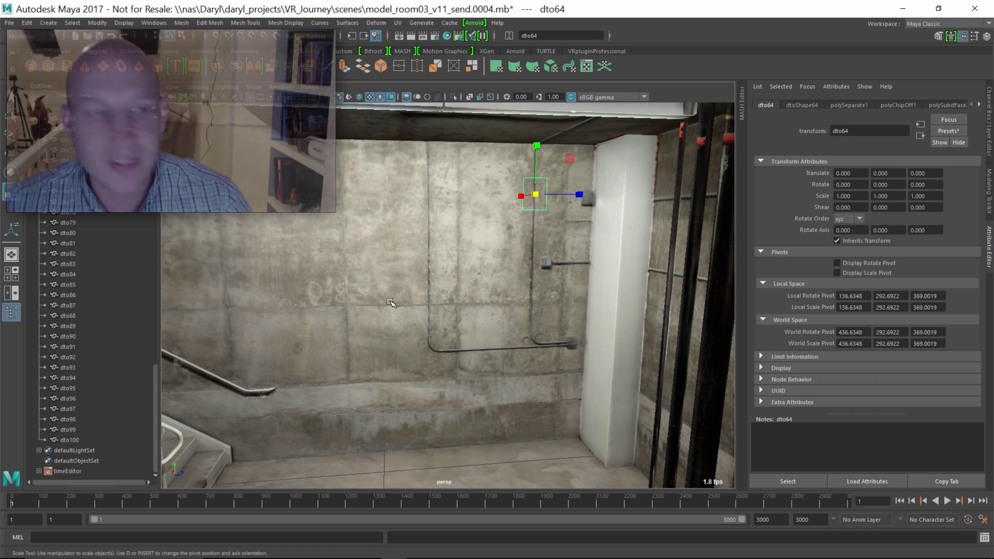
left_click_drag(157, 378, 167, 216)
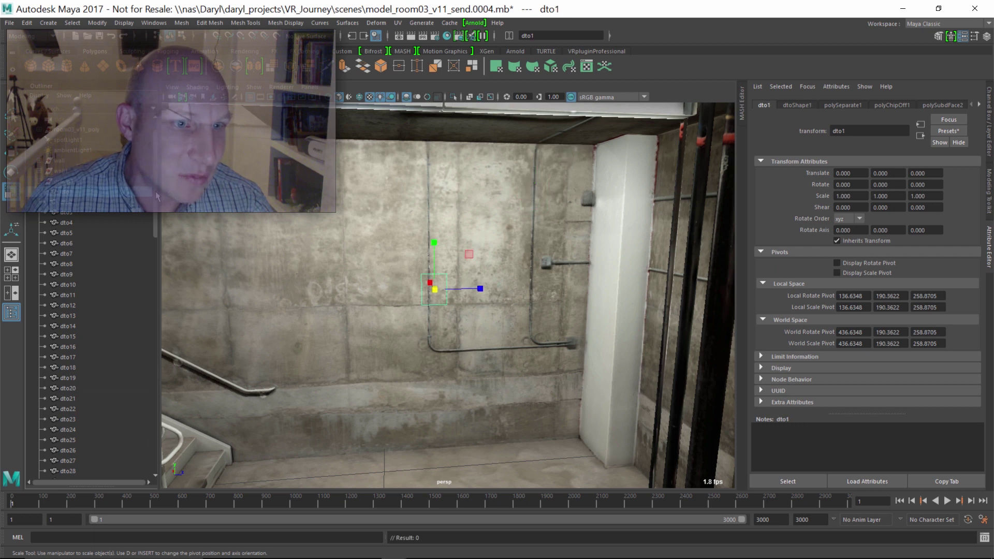
- Select faces dto1–dto100 and apply Bake Pivot so each face's position becomes its translate values
left_click_drag(154, 191, 151, 437)
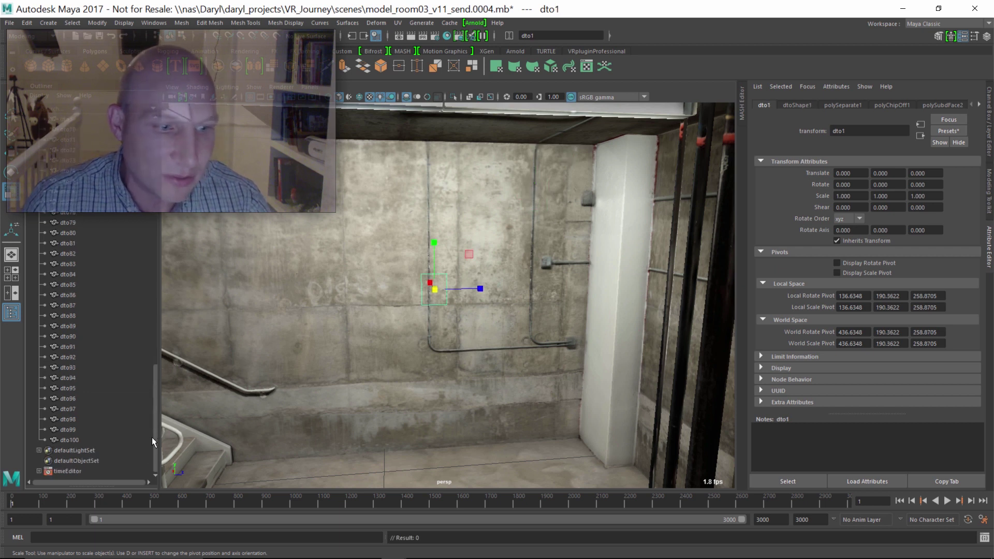
left_click(82, 436, "shift")
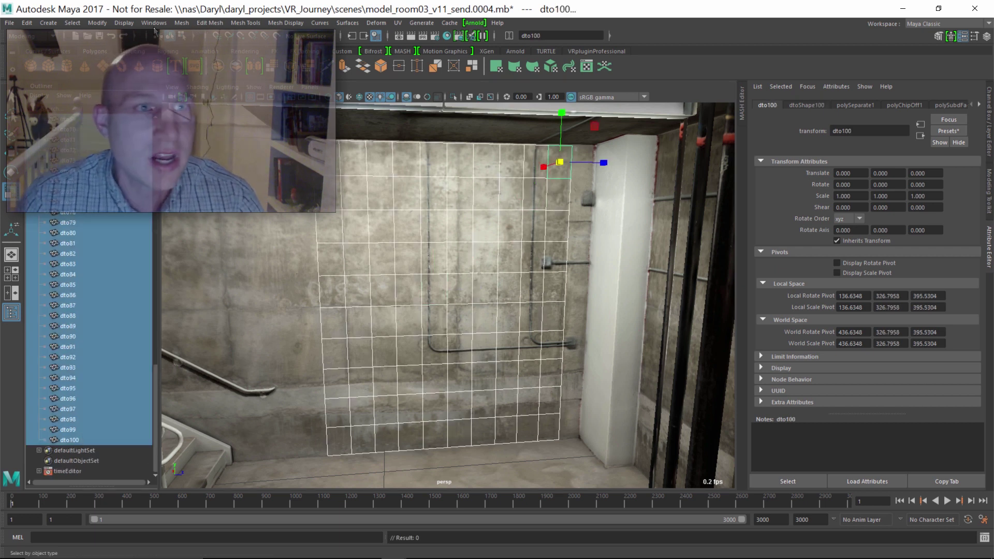
left_click(100, 24)
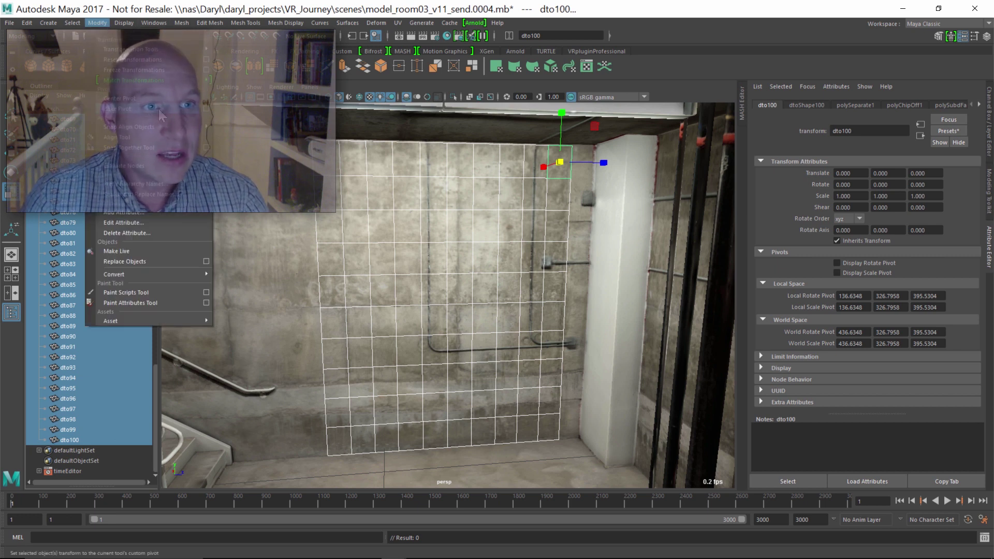
left_click(206, 109)
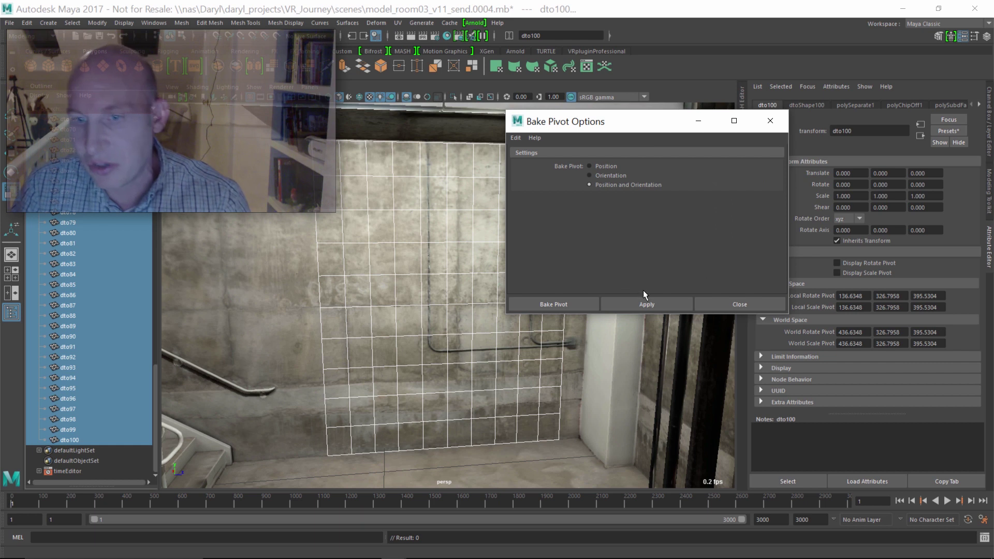
left_click(647, 304)
left_click(753, 304)
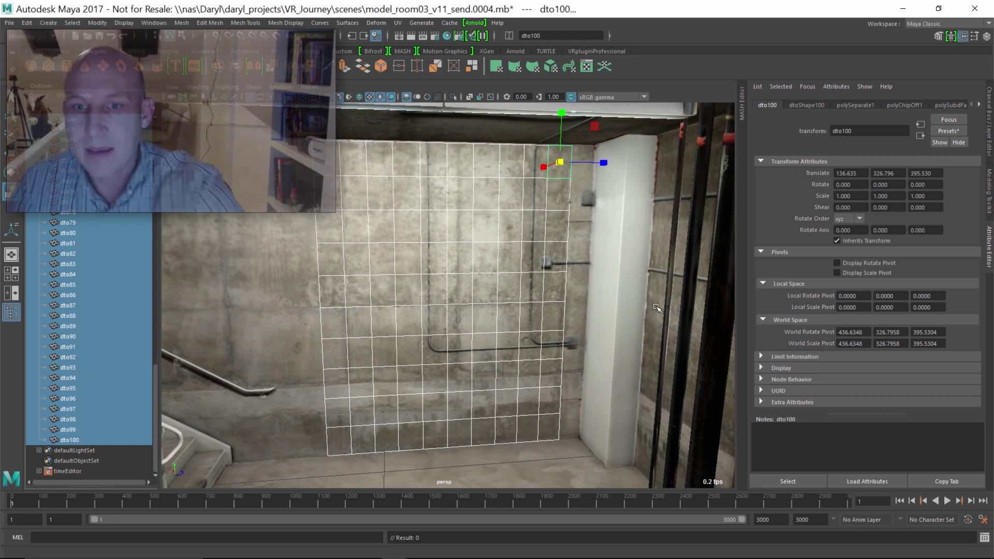
middle_click_drag(561, 168, 543, 220, "alt")
left_click(545, 222)
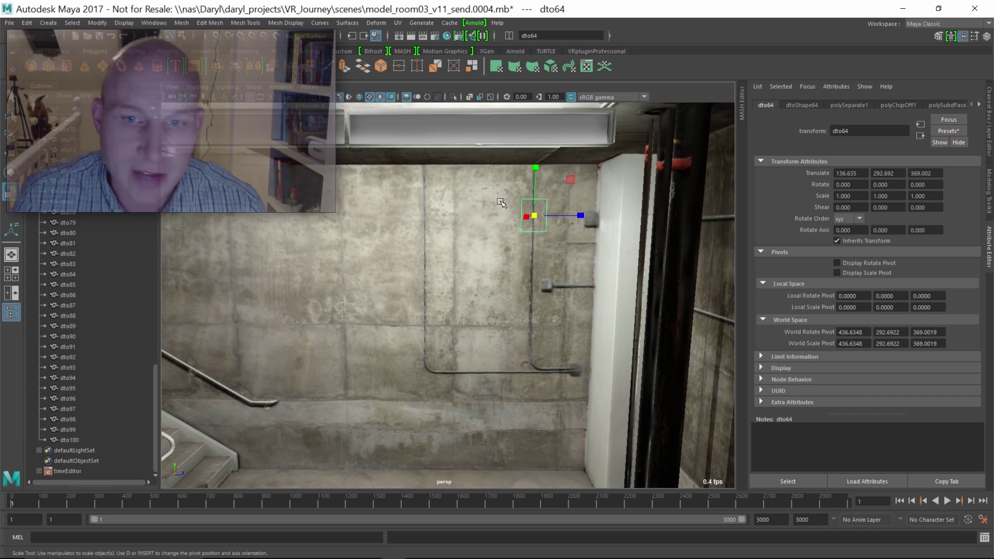
left_click_drag(501, 202, 595, 208, "alt")
left_click_drag(154, 411, 157, 172)
left_click_drag(159, 239, 157, 304)
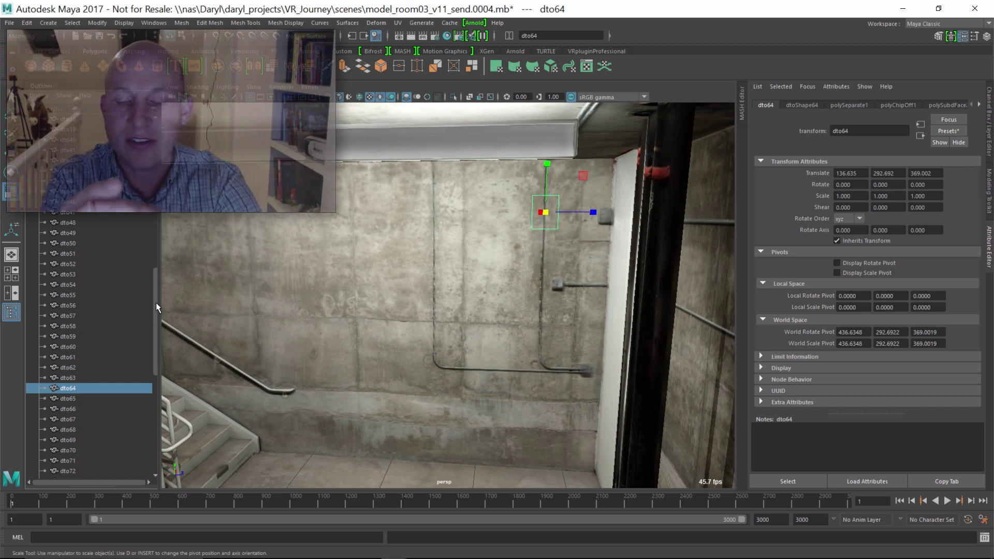
left_click_drag(169, 256, 431, 230, "alt")
left_click(181, 23)
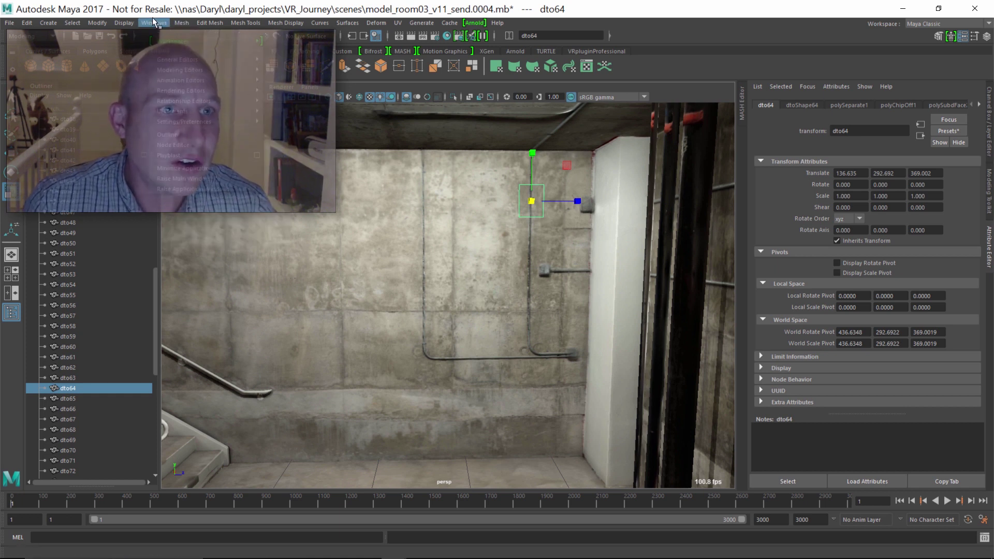
mouse_move(124, 24)
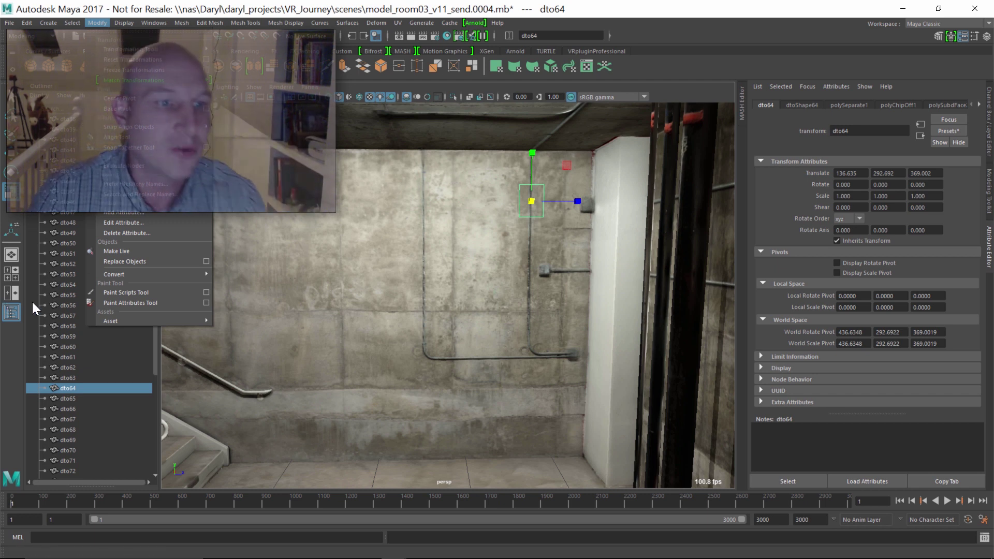
left_click(436, 286)
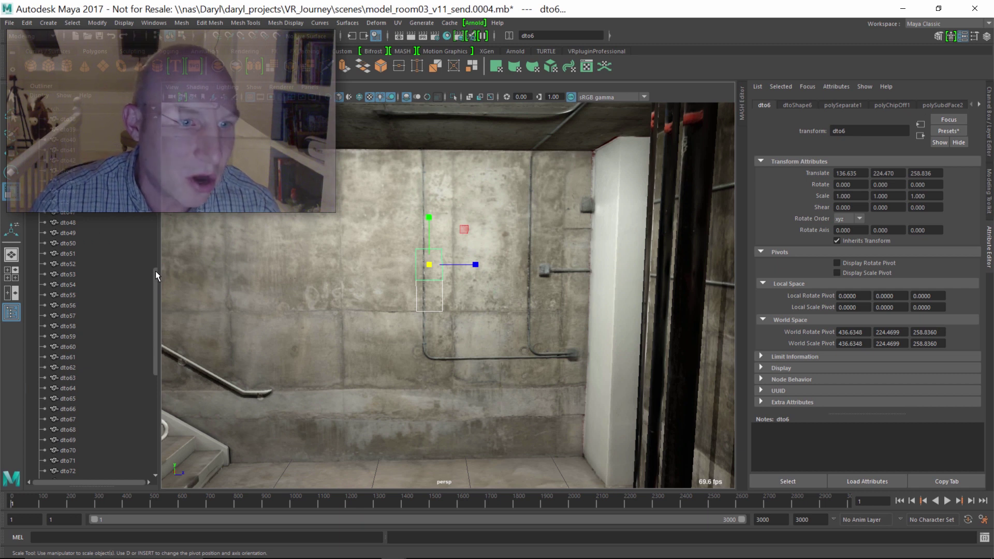
scroll(155, 192, "up", 4)
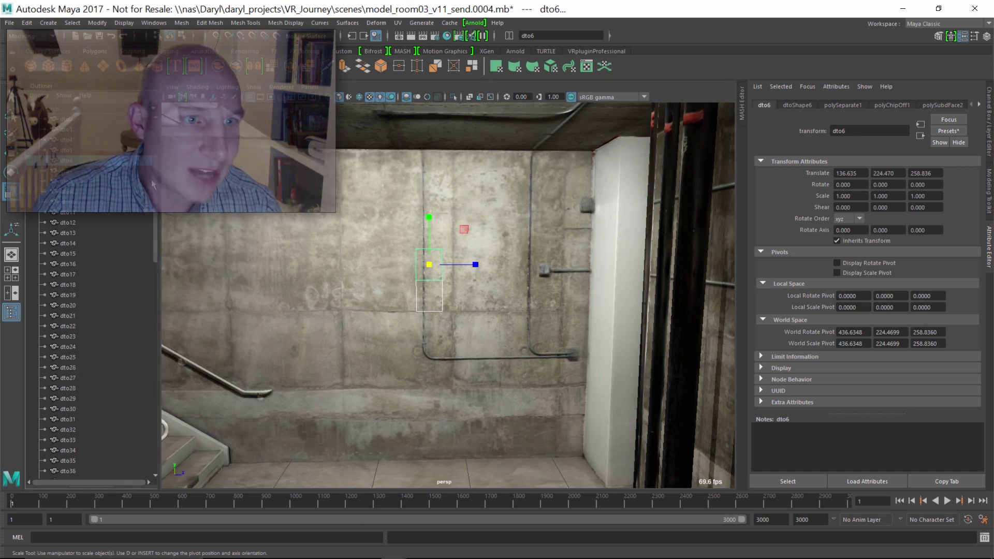
scroll(156, 159, "up", 4)
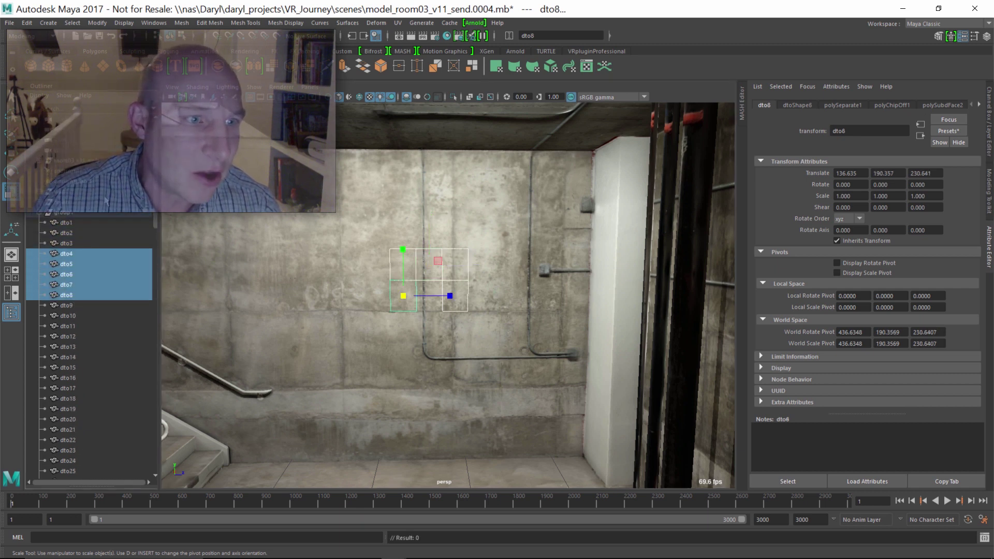
- Select wall faces dto1 through dto100 and extrude them
left_click(75, 223)
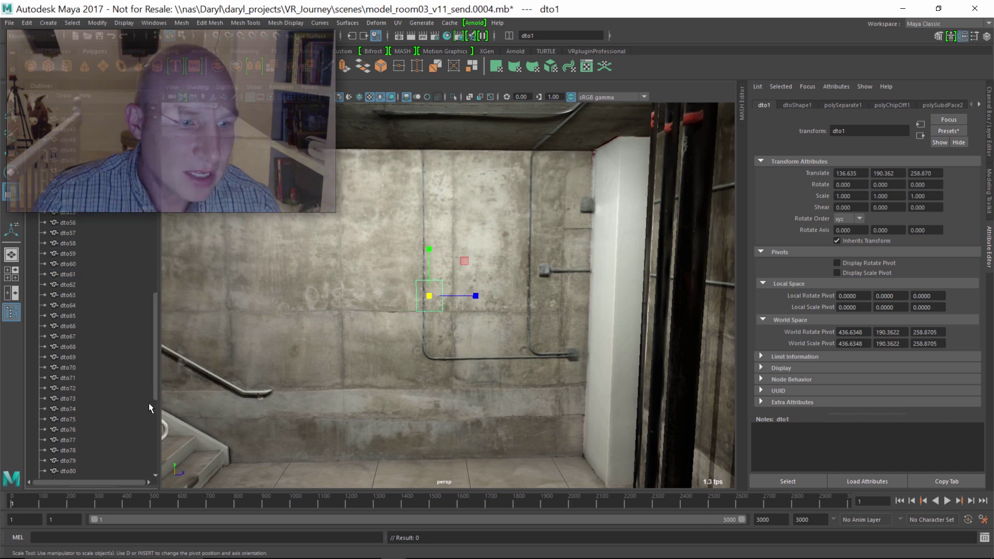
left_click_drag(155, 403, 142, 492)
left_click(82, 432, "shift")
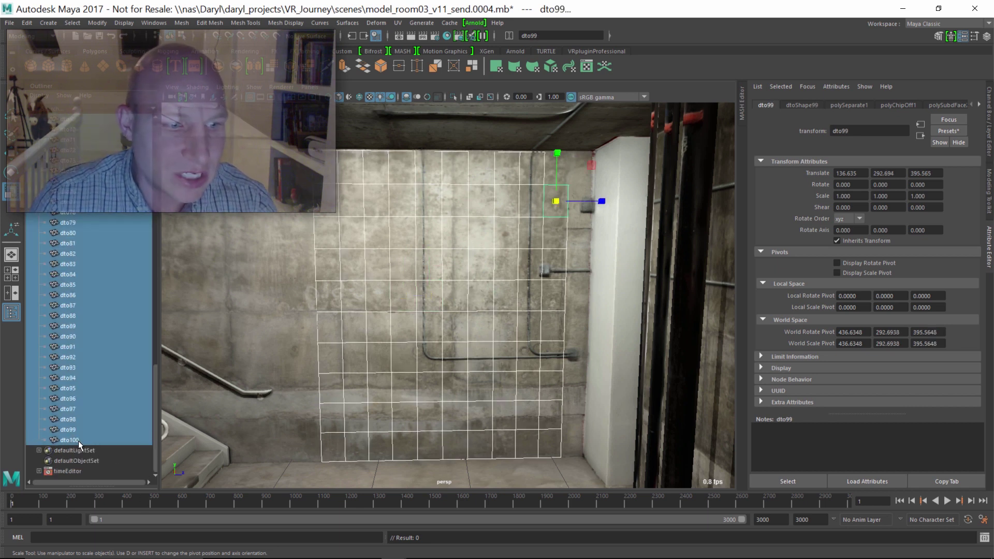
left_click(79, 440, "shift")
right_click(447, 247, "shift")
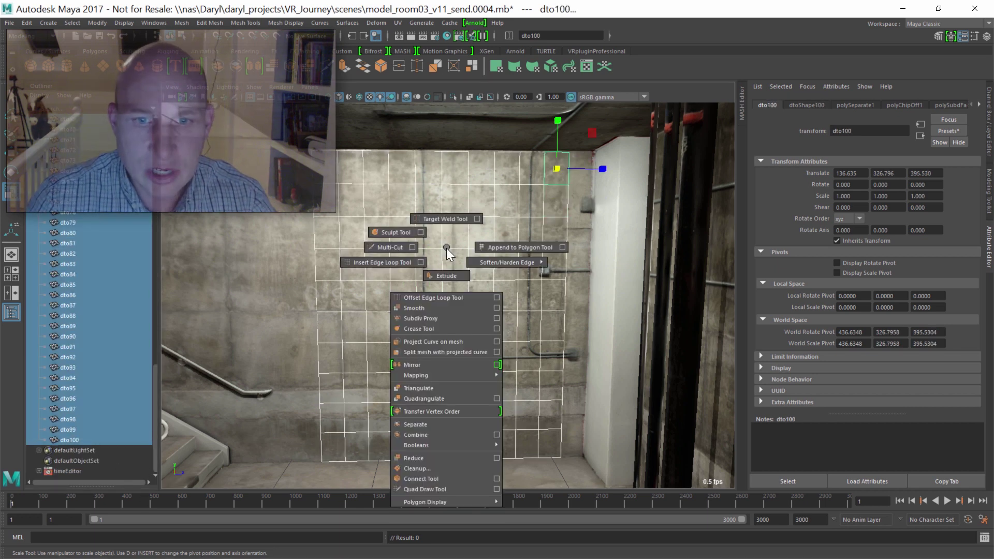
left_click(446, 276)
- Return to the Select tool facing the flat wall and pick tile dto69
left_click_drag(525, 184, 542, 198, "alt")
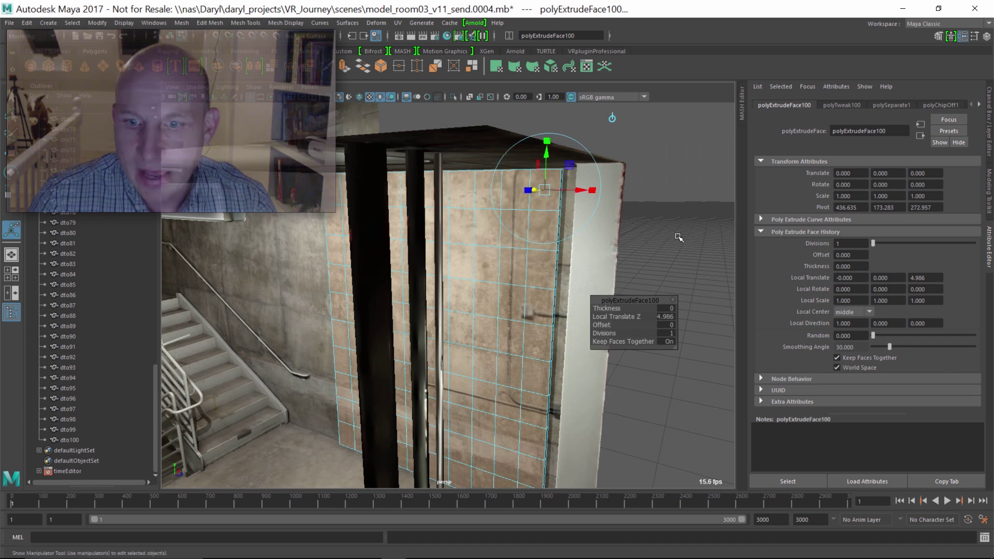
left_click_drag(678, 237, 384, 223, "alt")
key("q")
left_click(383, 222)
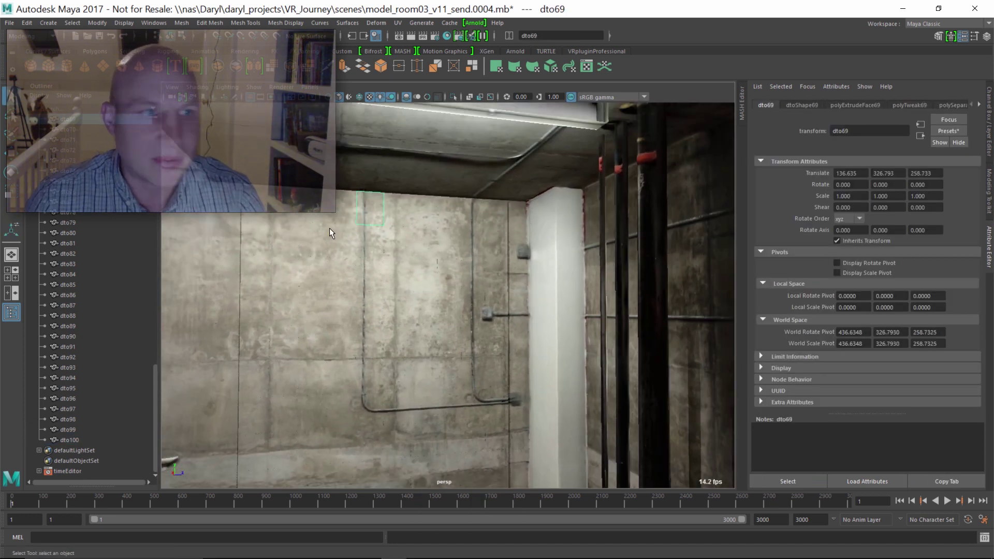
key("space")
left_click_drag(228, 117, 327, 257)
- Delete the tile's non-deformer history, then select tiles dto1 through dto100
left_click_drag(395, 222, 396, 220)
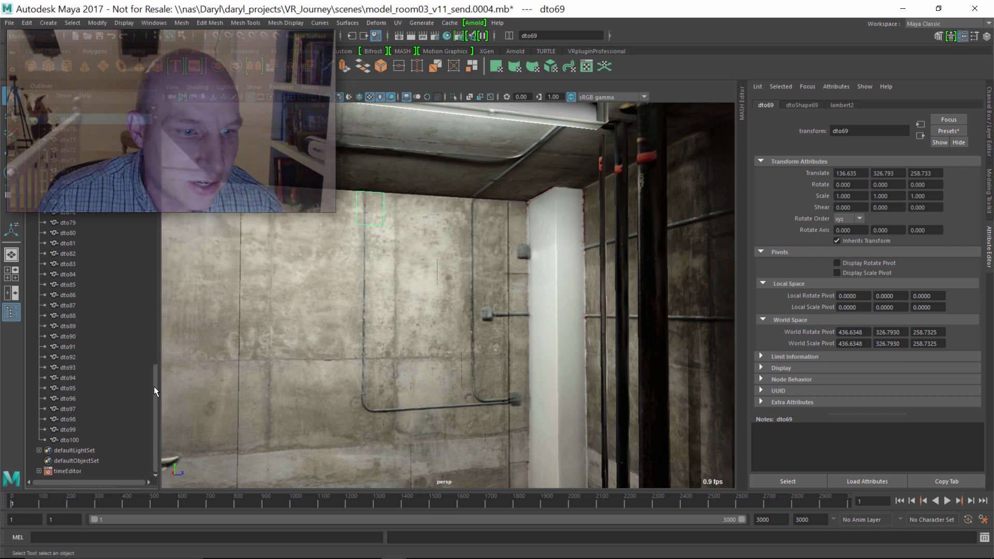
left_click_drag(154, 387, 155, 215)
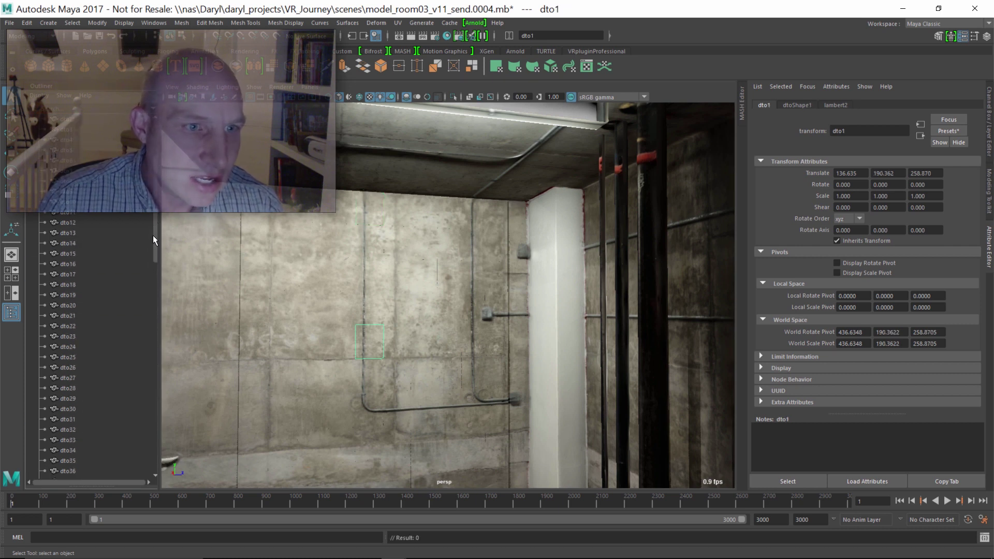
left_click_drag(153, 235, 150, 415)
left_click(73, 439, "shift")
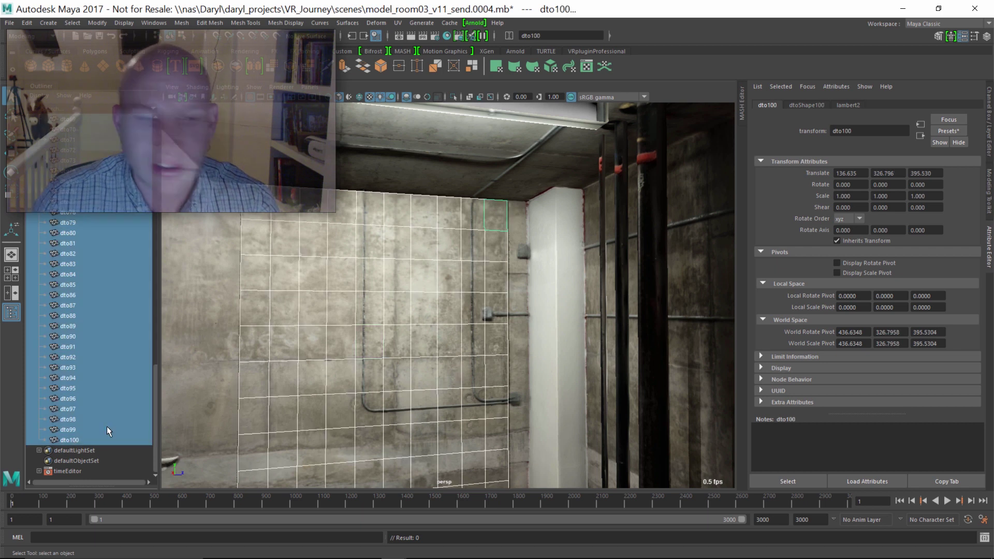
- Switch to the Animation menu set and open the MASH menu
left_click(31, 36)
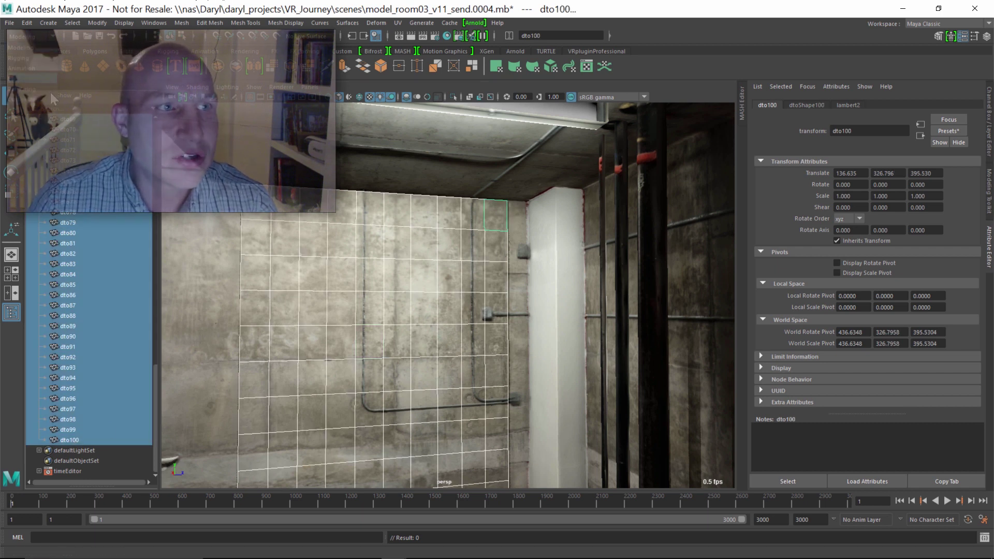
left_click(32, 69)
left_click(322, 23)
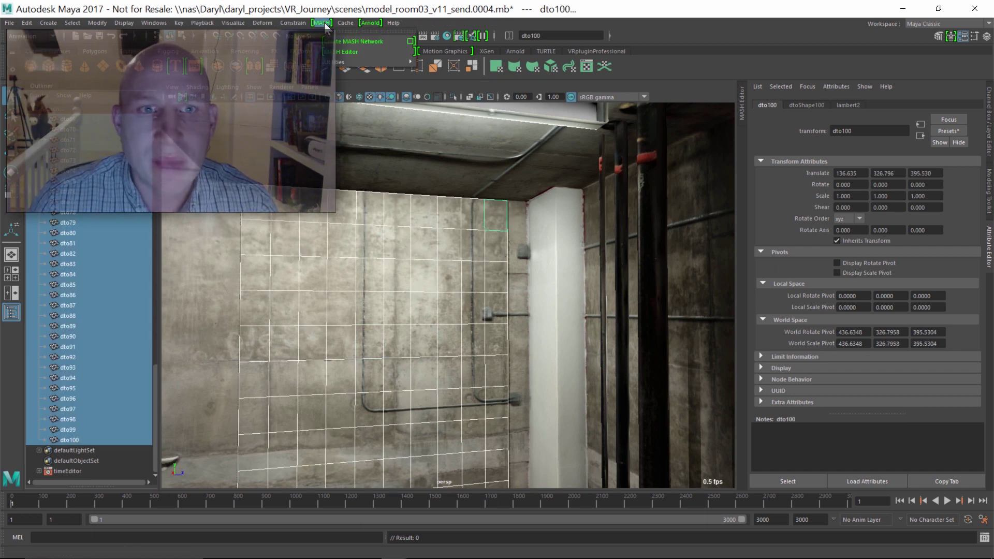
- Build a MASH network from the selected tiles with Initial State point distribution
left_click(365, 42)
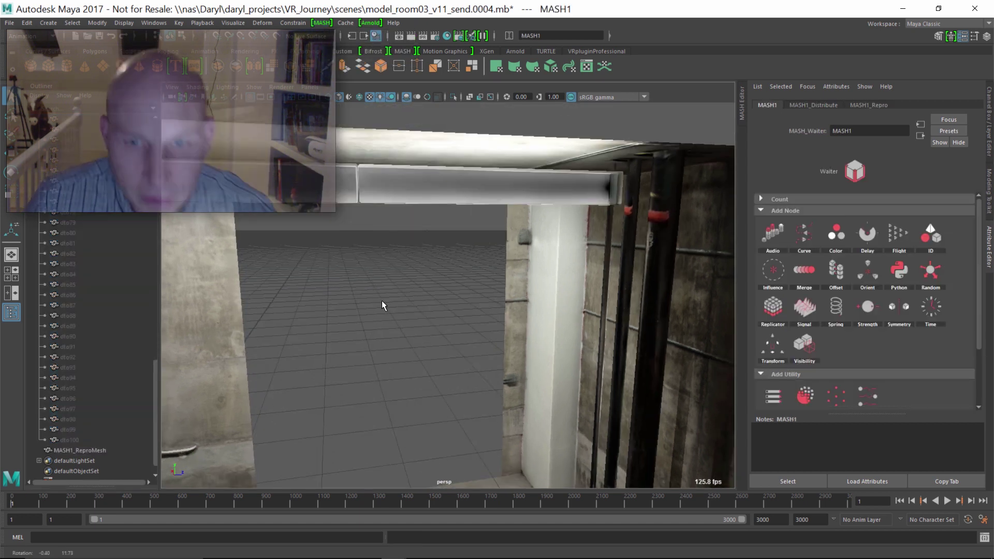
mouse_move(382, 303)
left_mouse_down("alt")
mouse_move(414, 273)
mouse_move(354, 330)
mouse_move(372, 310)
left_mouse_up("alt")
left_click(814, 105)
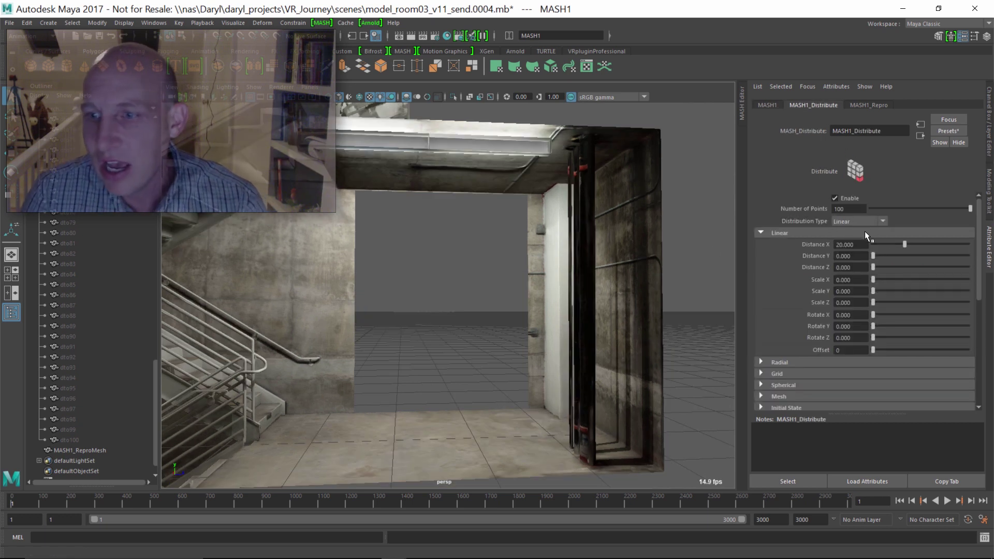
left_click(854, 223)
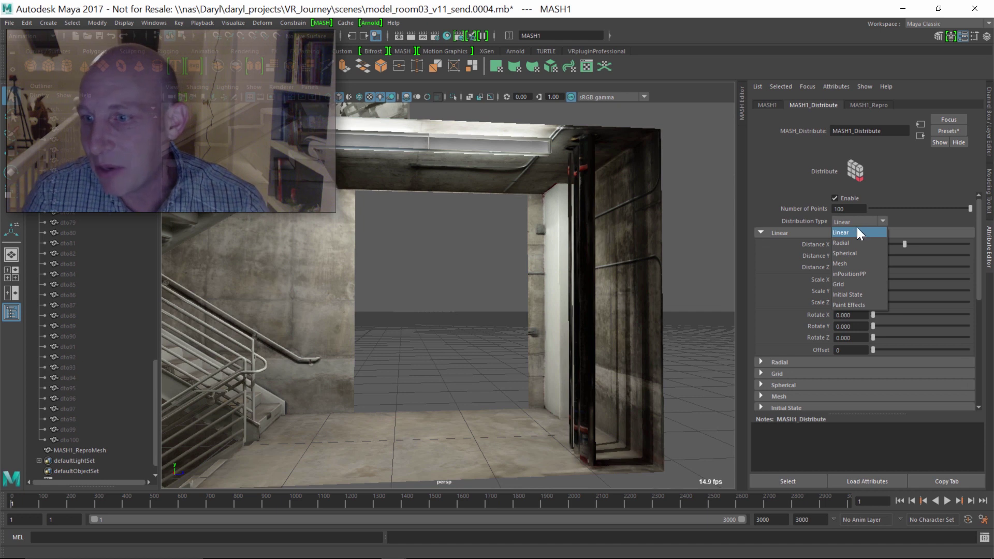
left_click(849, 294)
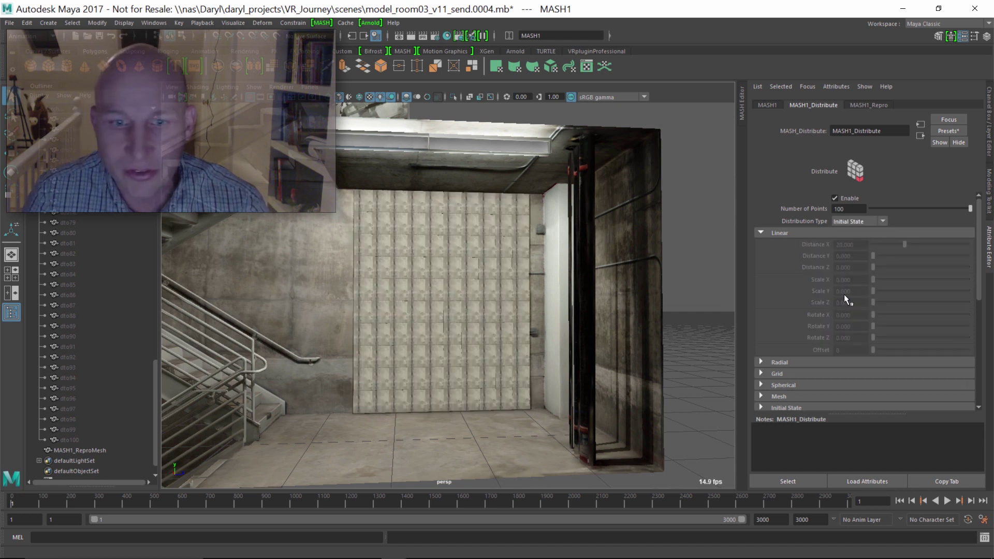
- Inspect the rebuilt tiled wall from several angles
right_click_drag(368, 259, 409, 266, "alt")
mouse_move(409, 266)
left_mouse_down("alt")
mouse_move(357, 267)
mouse_move(410, 268)
left_mouse_up("alt")
mouse_move(378, 322)
right_mouse_down("alt")
mouse_move(368, 207)
mouse_move(359, 327)
right_mouse_up("alt")
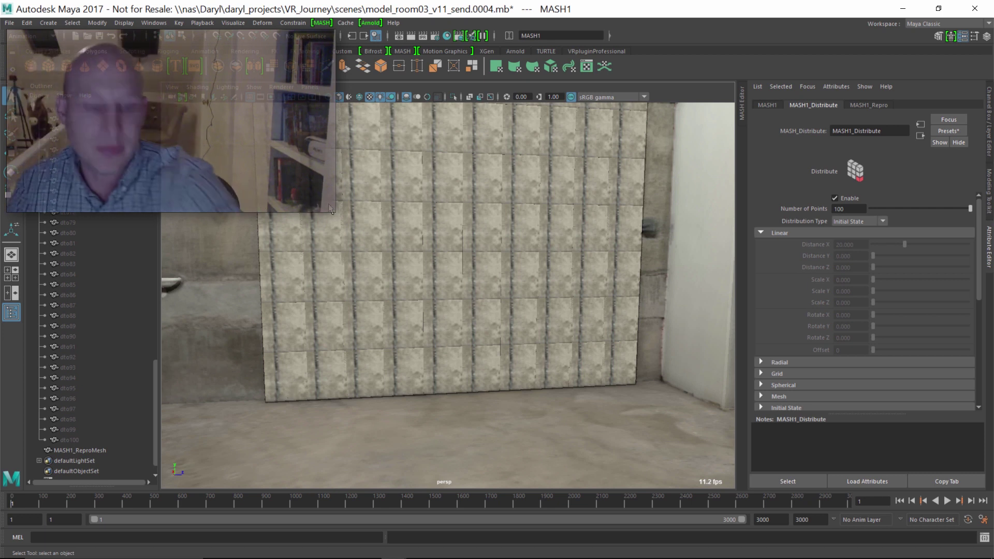
left_click_drag(379, 190, 641, 207, "alt")
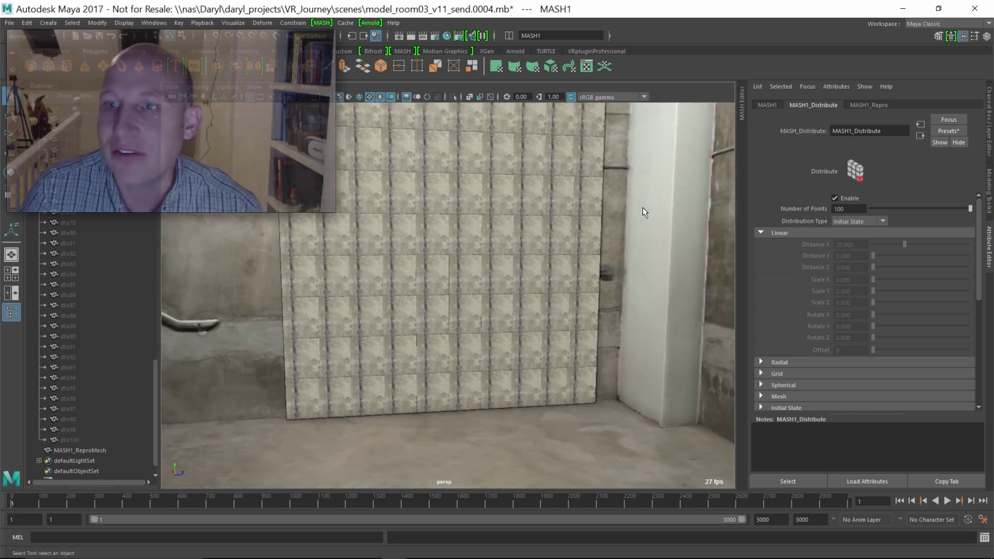
left_click(765, 105)
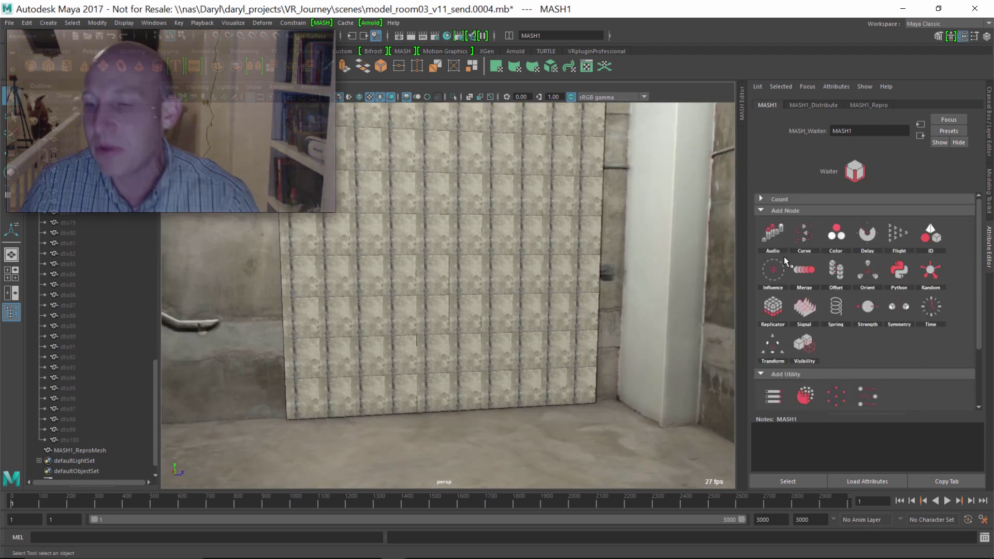
- Add an ID node to MASH1, select MASH1_ReproMesh, and open the MASH Editor node list
left_click(931, 232)
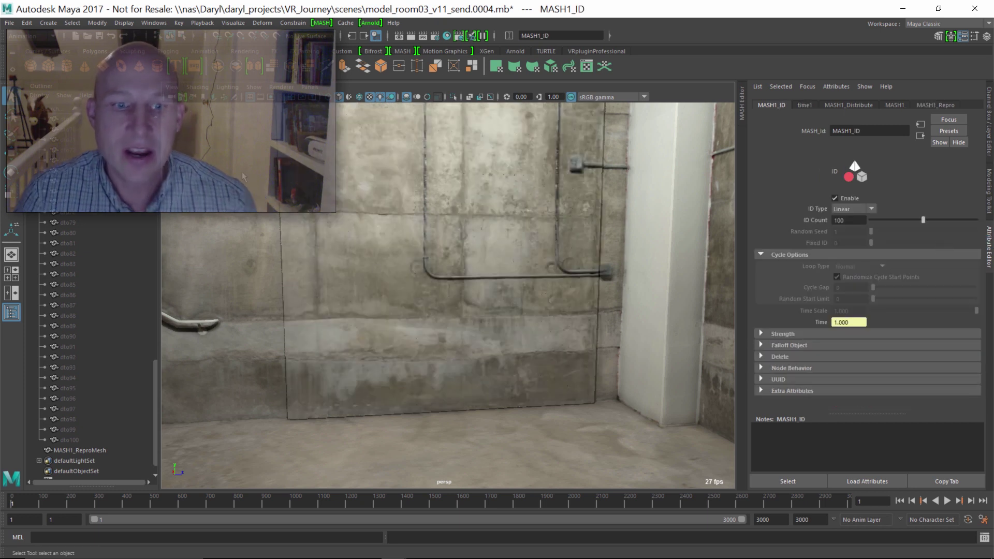
left_click(293, 386)
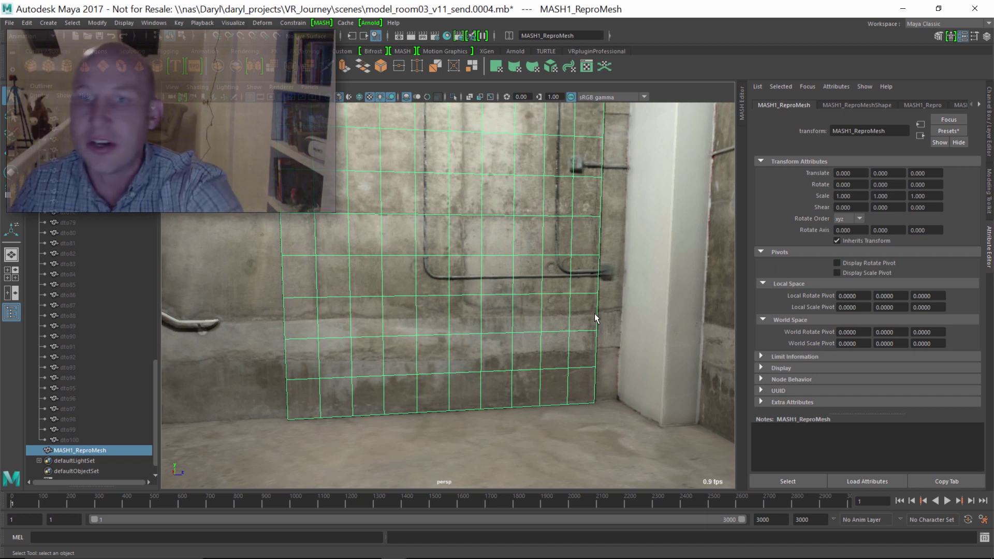
left_click_drag(455, 182, 333, 288, "alt")
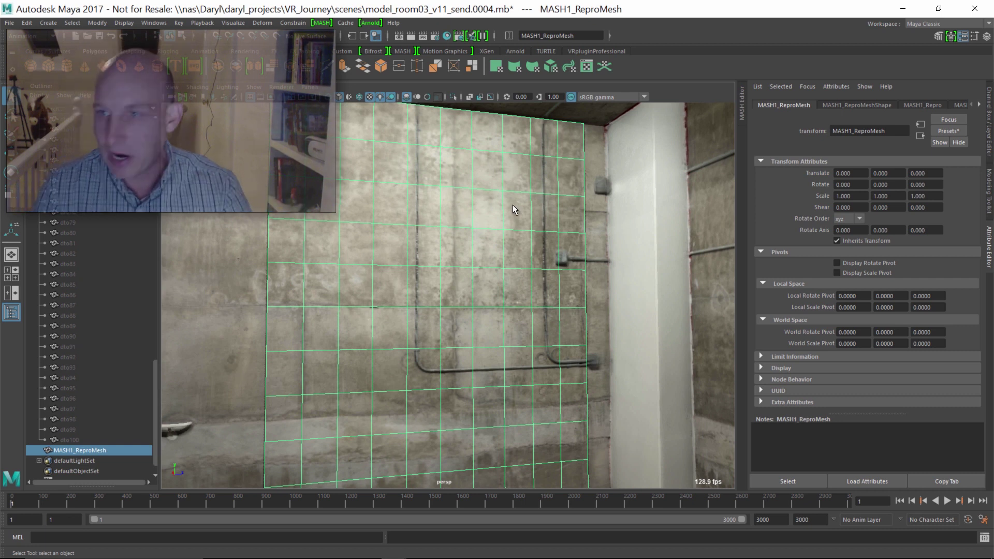
left_click(742, 104)
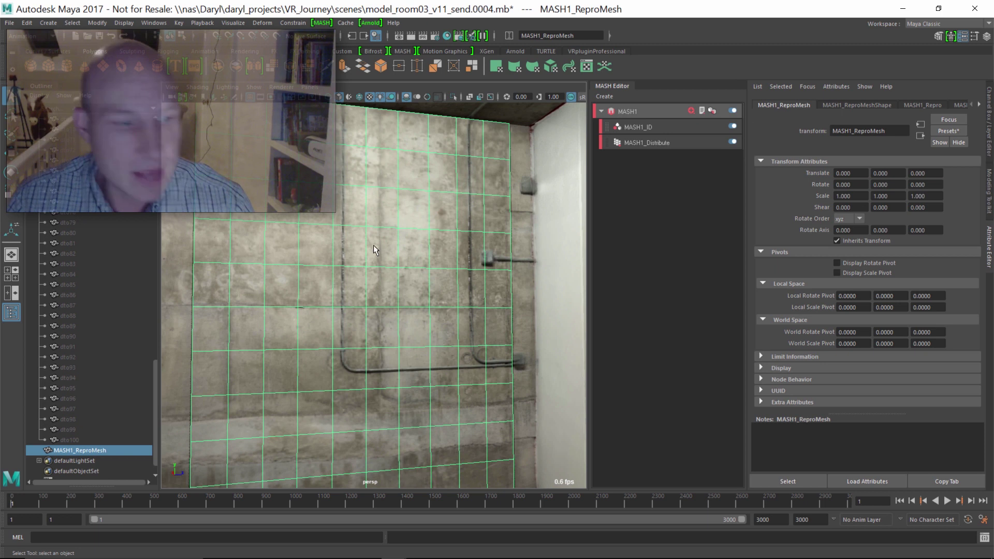
- Add a Signal node to MASH1 and raise its Scale X to 1.868 during playback
right_click_drag(326, 311, 321, 306, "alt")
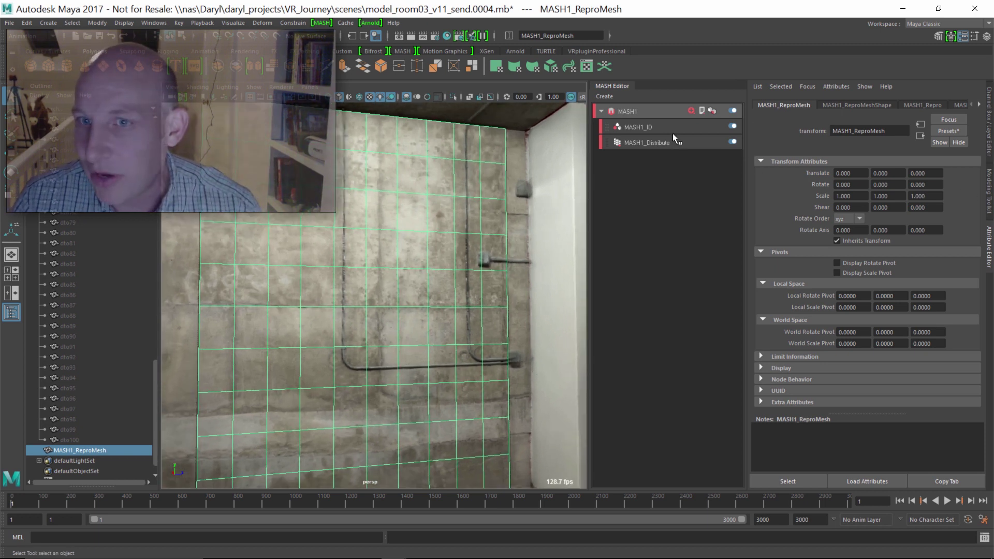
left_click(643, 112)
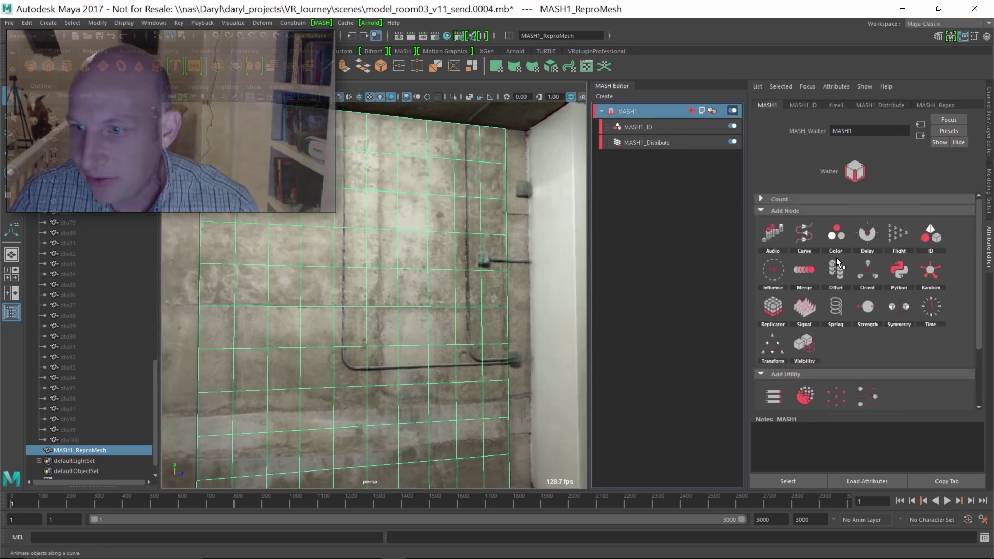
left_click(795, 302)
left_click_drag(520, 293, 591, 384, "alt")
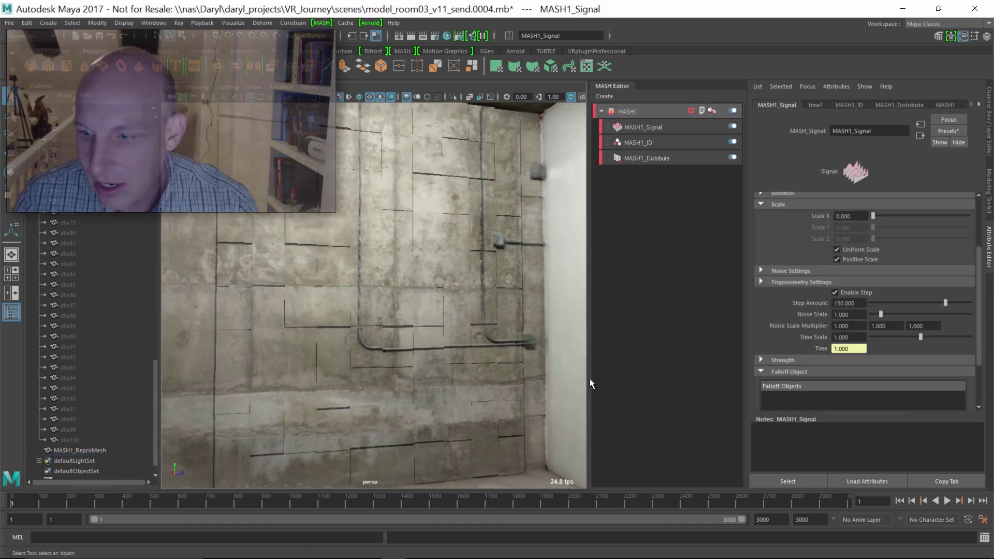
left_click(947, 501)
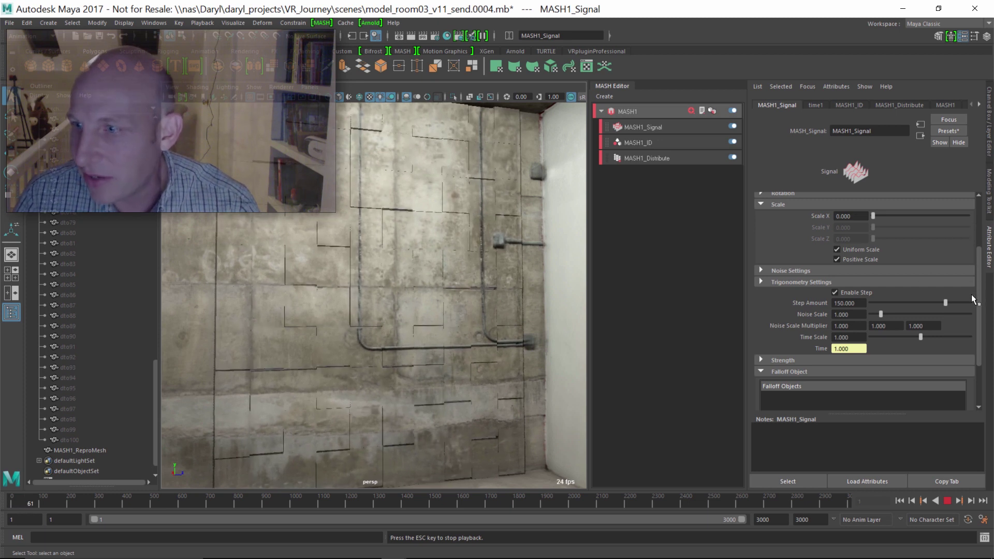
mouse_move(874, 216)
left_mouse_down()
mouse_move(908, 214)
mouse_move(887, 213)
left_mouse_up()
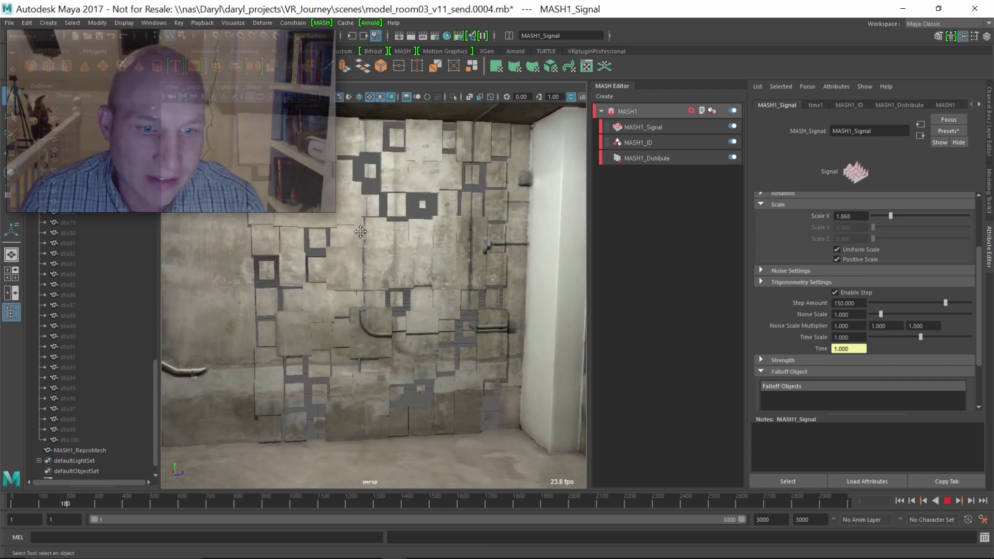
left_click_drag(271, 343, 371, 323, "alt")
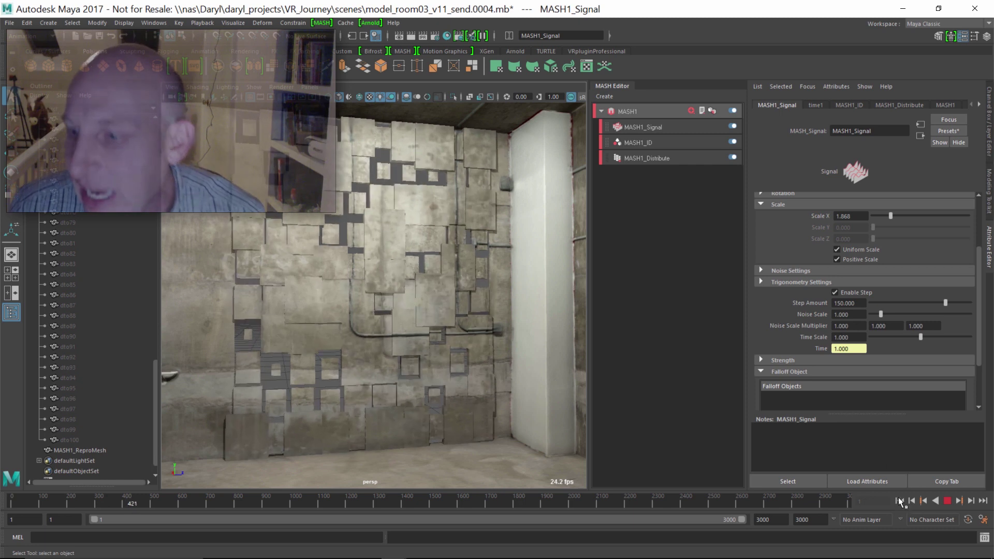
left_click(942, 500)
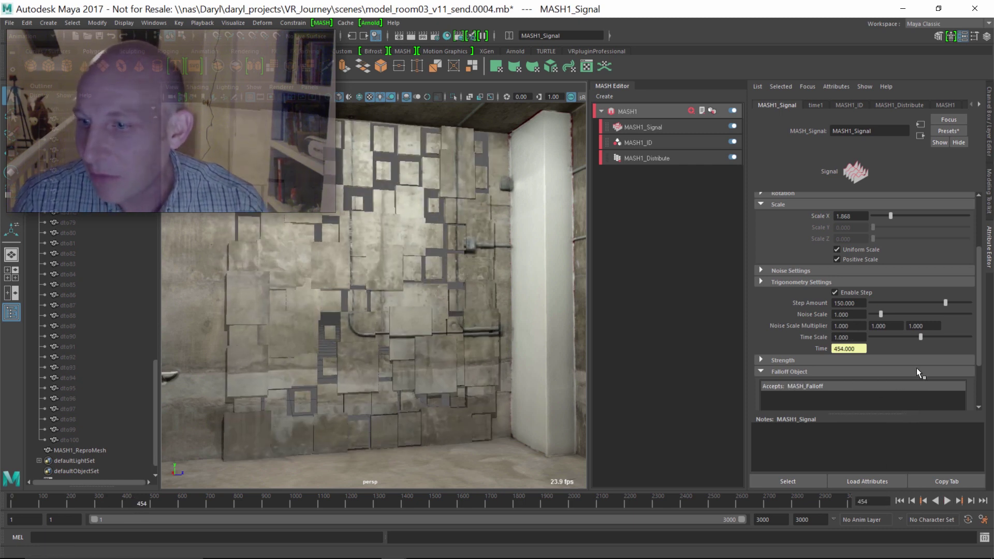
- Create a falloff object for the Signal node and select Falloff_MASH1_Signal
right_click(862, 397)
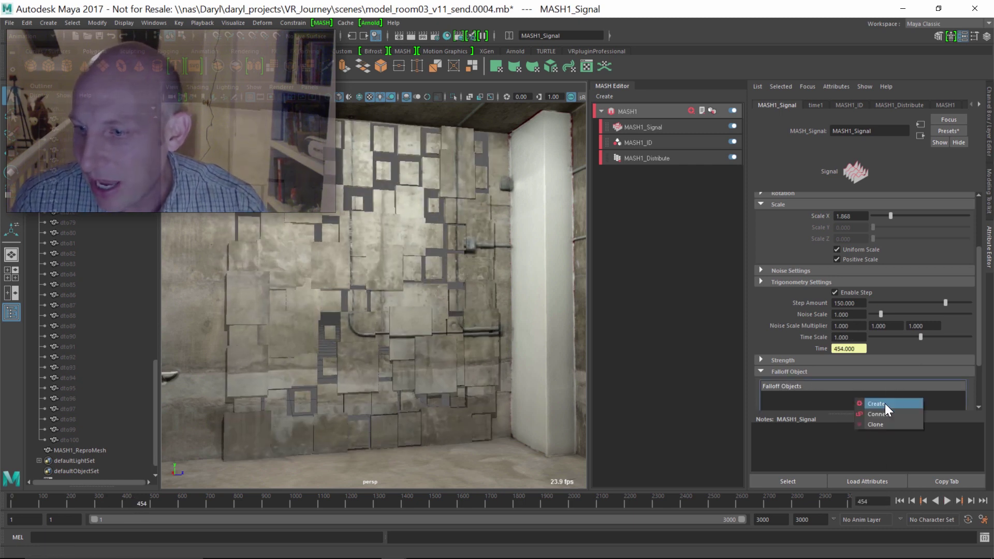
left_click(884, 403)
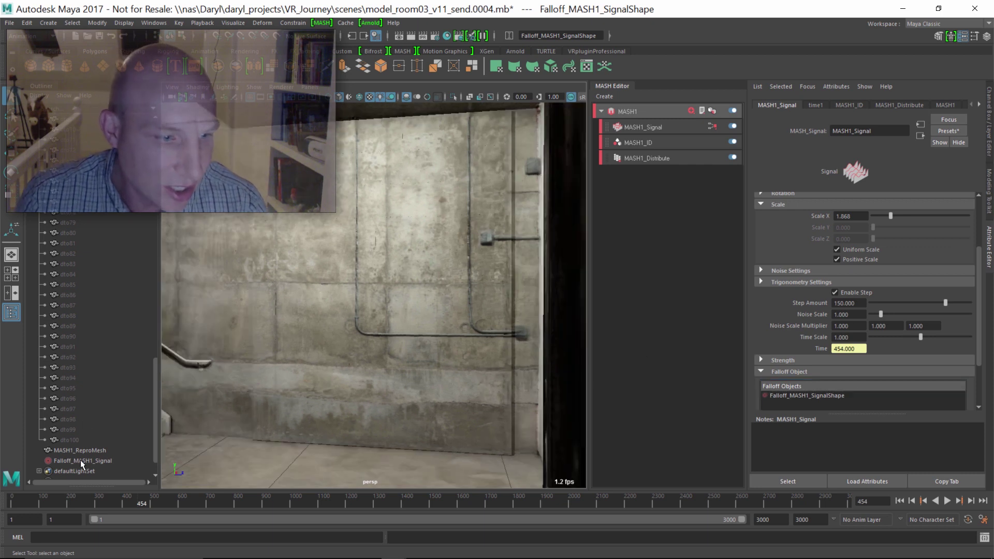
left_click(81, 461)
key("e")
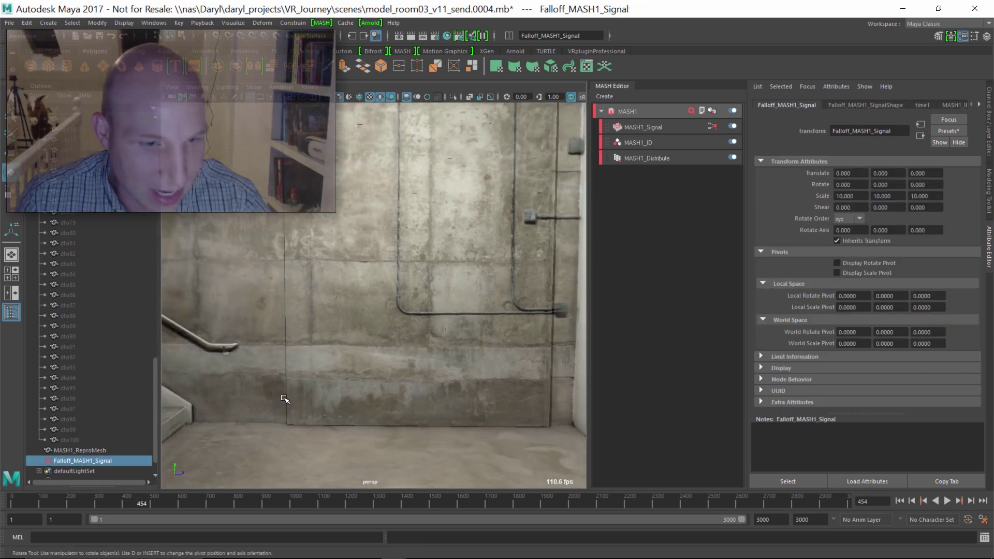
key("r")
- Scale the falloff to 104.833 and move it to 426.869, 8.071, 74.160 near the wall
left_click_drag(324, 406, 463, 359, "alt")
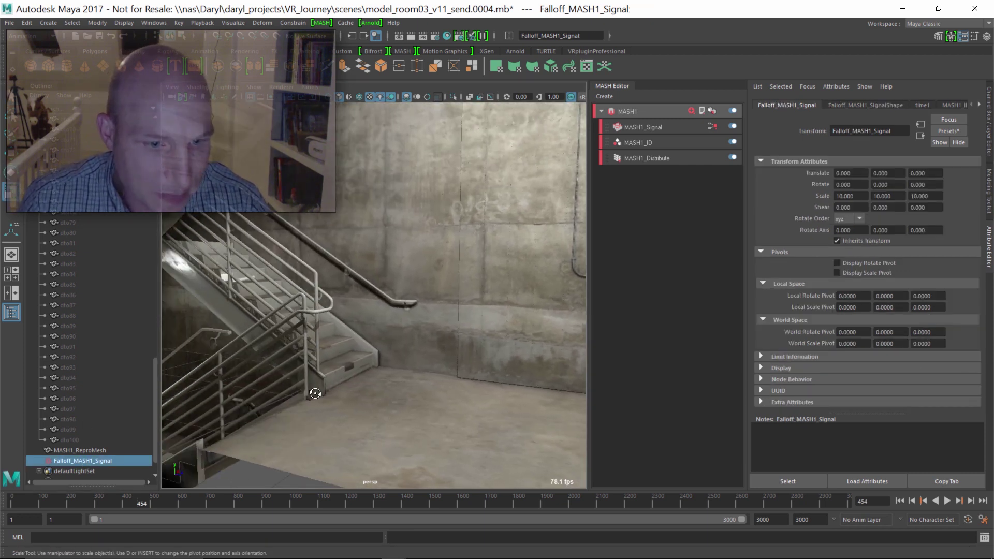
left_click_drag(315, 393, 472, 402, "alt")
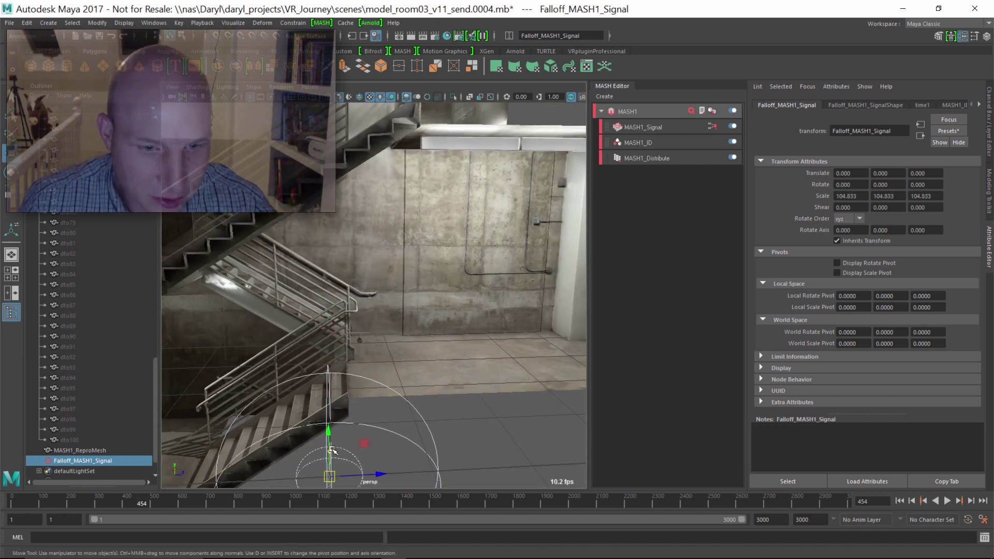
left_click_drag(331, 450, 354, 334)
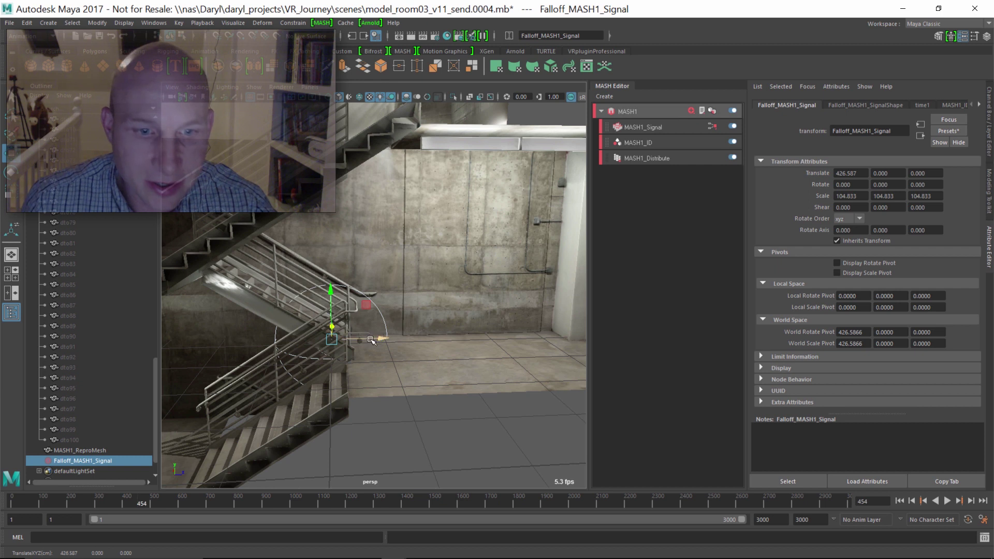
left_click_drag(442, 340, 445, 339)
left_click_drag(445, 339, 409, 406, "alt")
left_click_drag(403, 254, 448, 288, "alt")
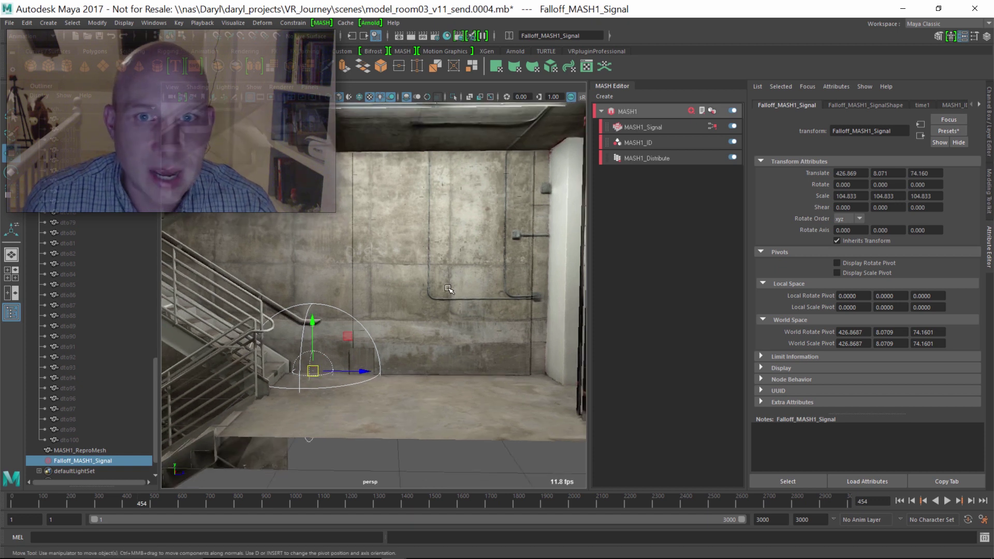
left_click(398, 52)
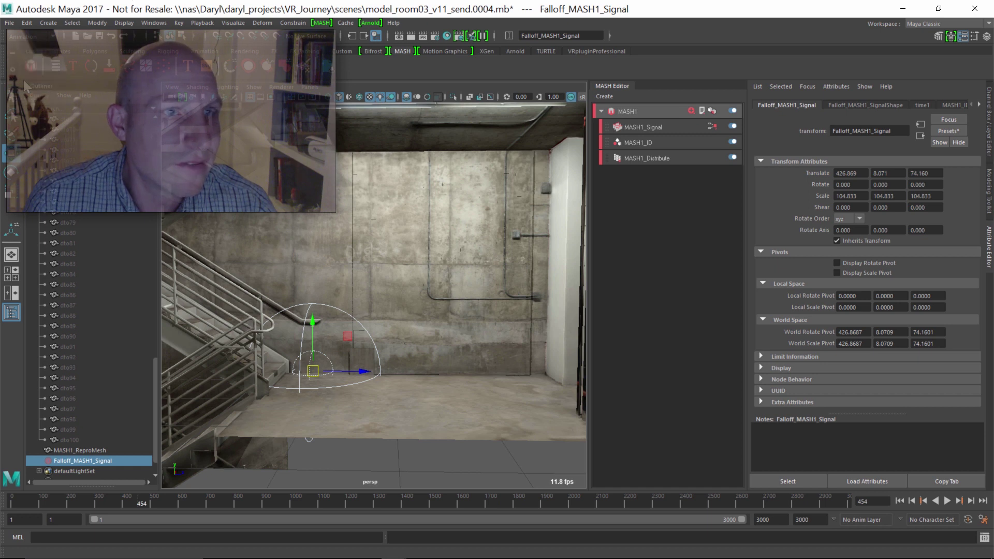
- Turn on Interactive Playback and start playing the animation
left_click(365, 23)
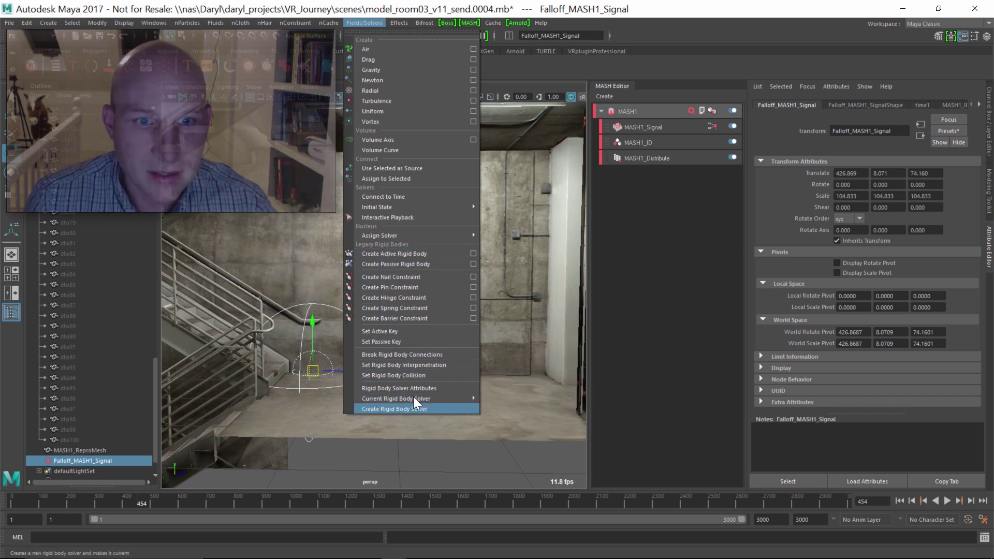
left_click(387, 217)
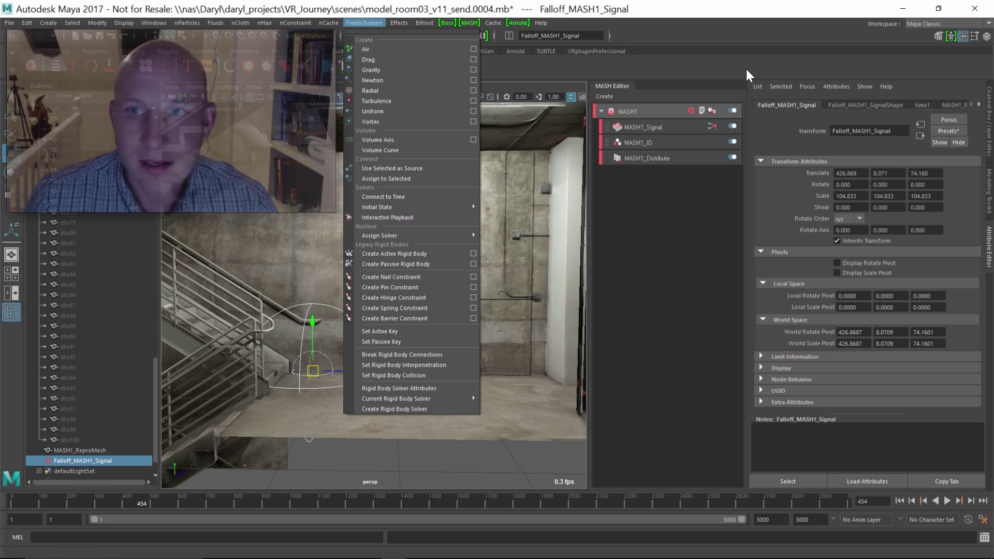
left_click(345, 66)
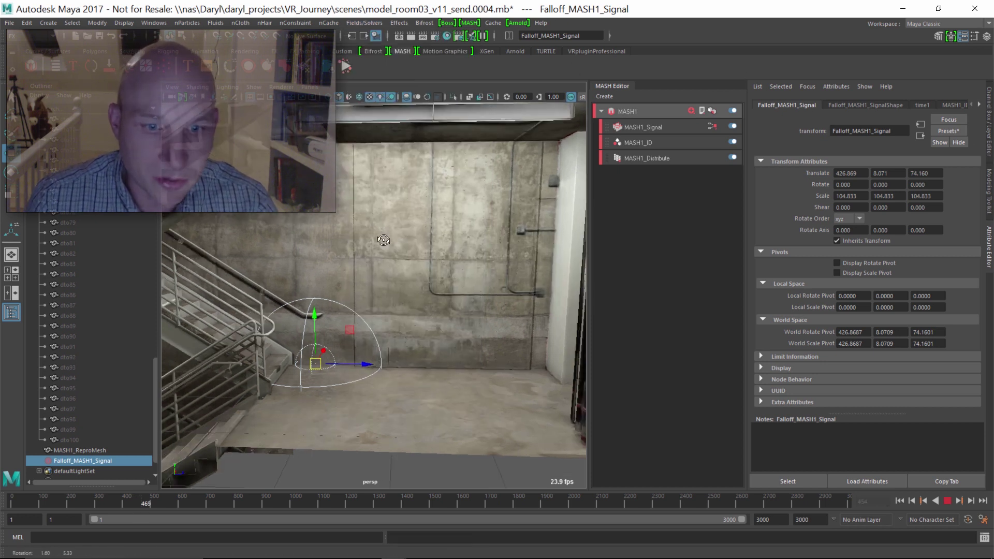
- Scale the falloff sphere to 337.214 and move it to 446.737, 85.928, 110.437 over the wall
left_click_drag(323, 360, 386, 351)
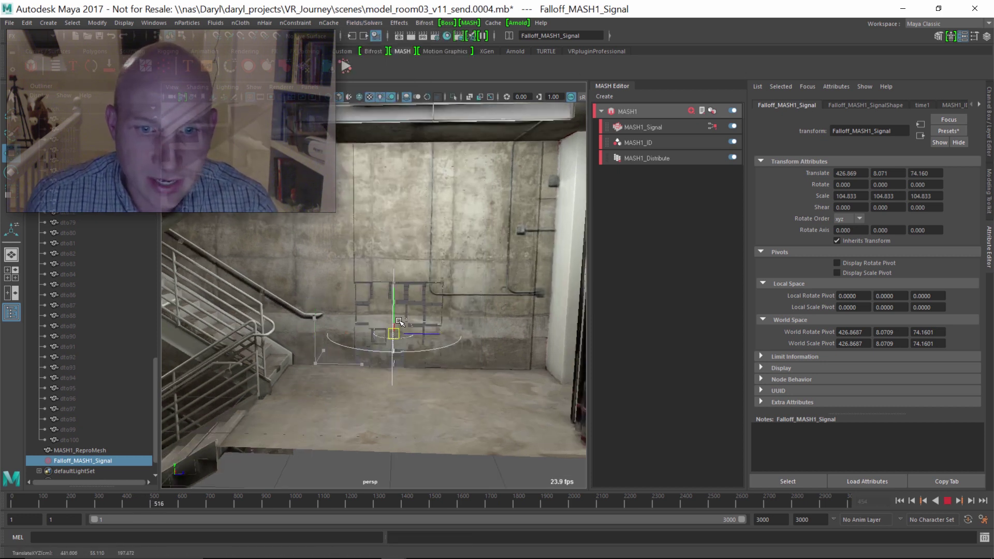
key("r")
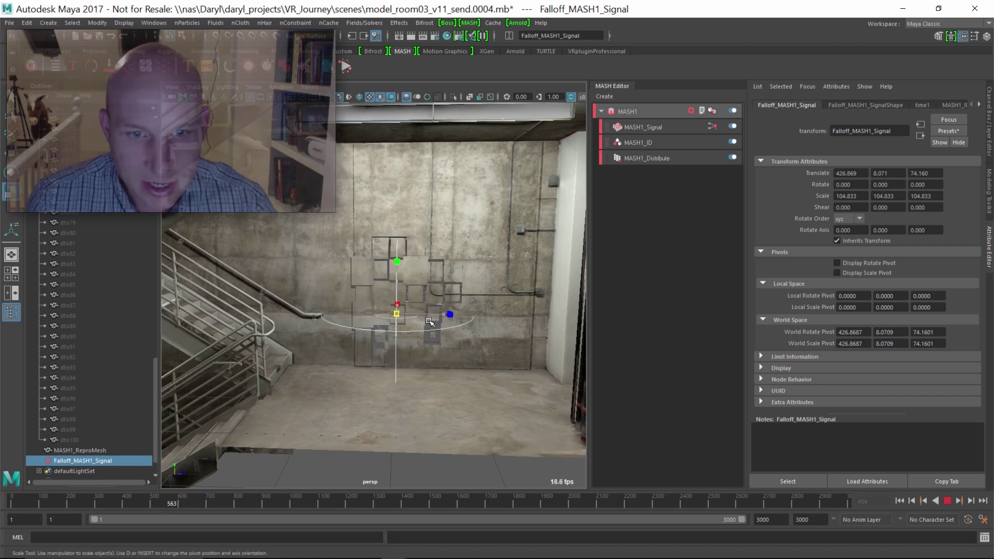
left_click_drag(397, 314, 466, 316)
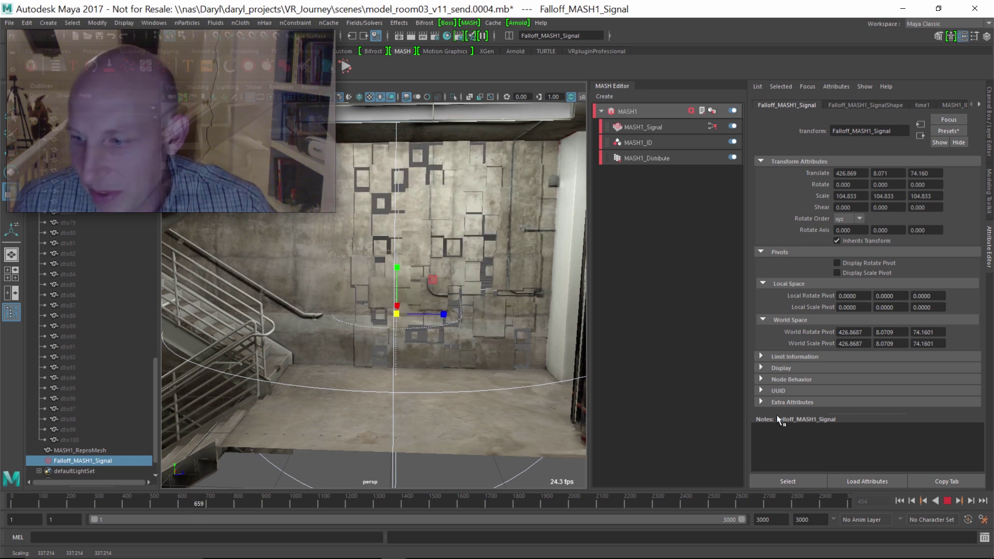
left_click(947, 501)
scroll(399, 321, "up", 5)
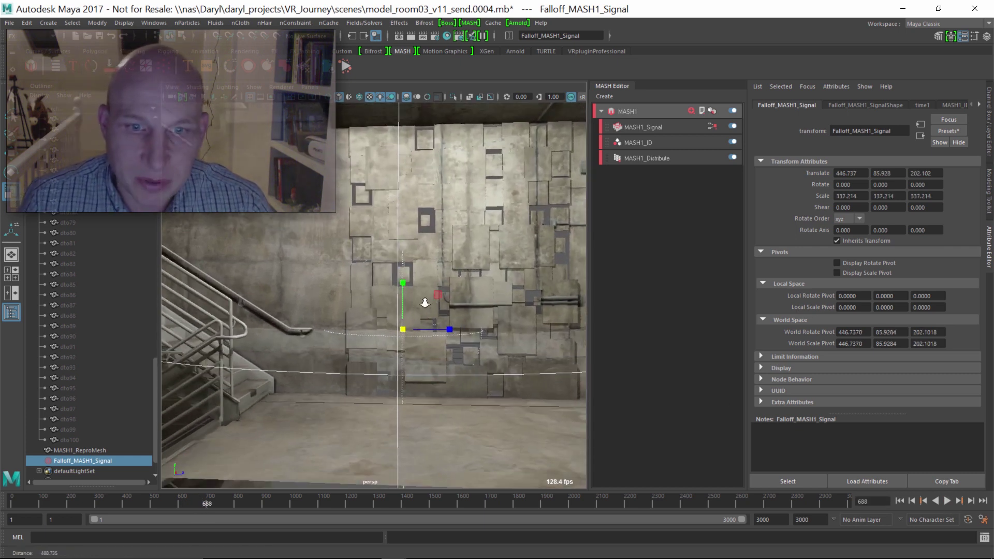
key("w")
left_click_drag(435, 326, 379, 324)
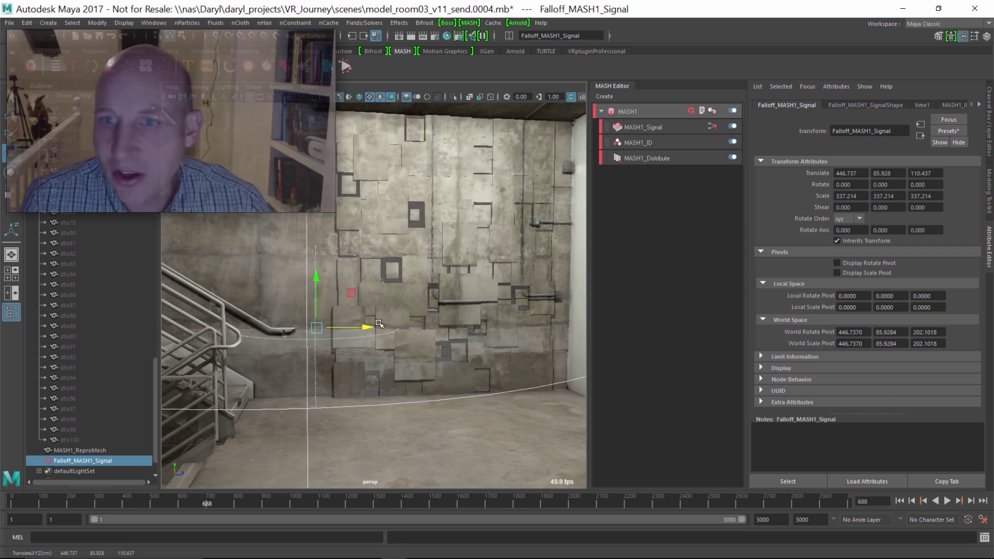
- Set MASH1_Signal's Step Amount to 145.263 and Scale X to 0.549, and expand Strength
left_click(667, 129)
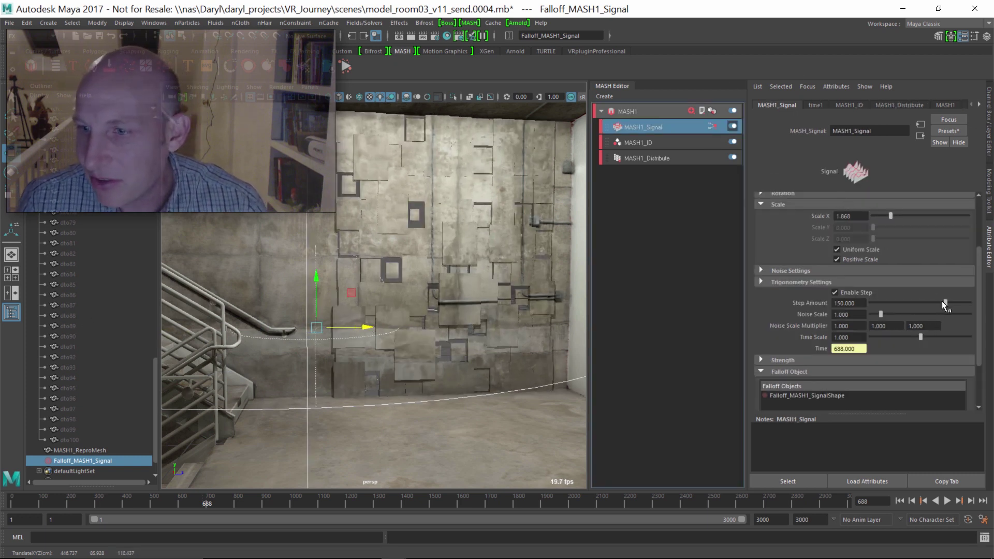
left_click_drag(942, 300, 943, 300)
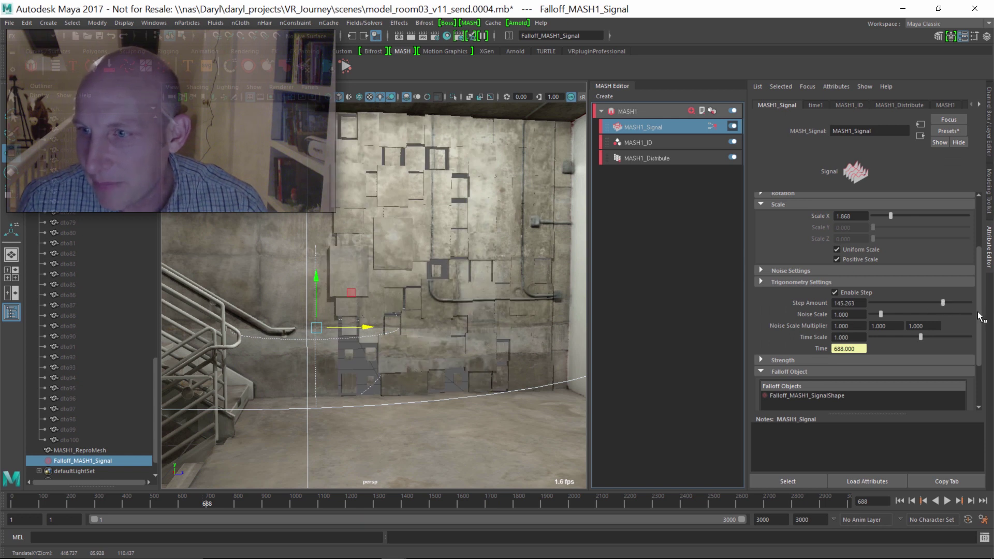
scroll(957, 275, "up", 3)
left_click_drag(889, 280, 878, 278)
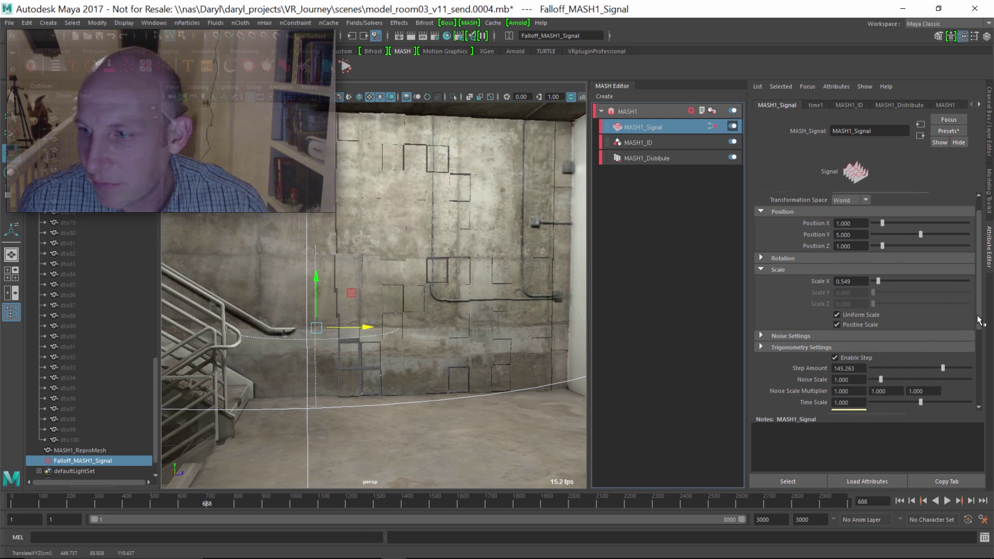
left_click_drag(979, 321, 837, 349)
left_click(772, 326)
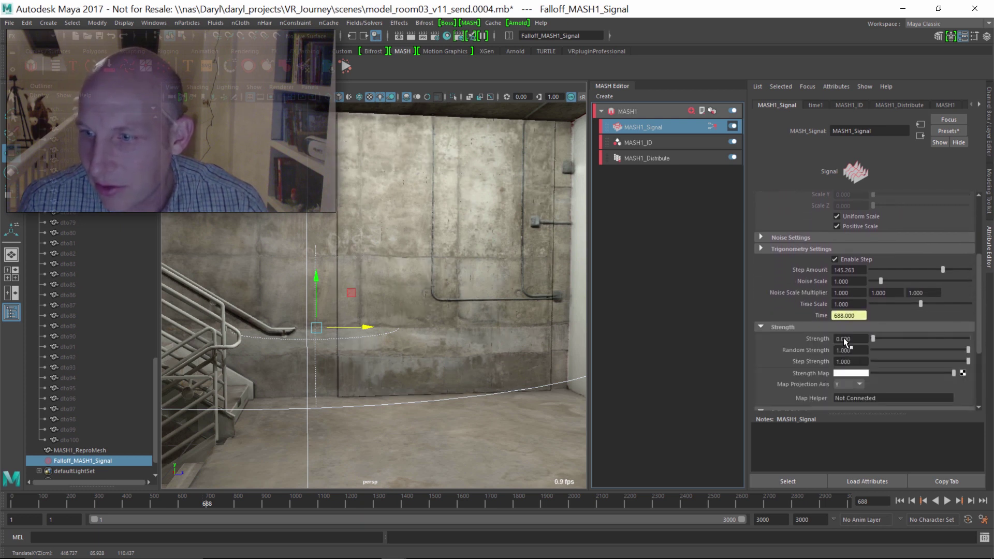
- Add an Audio node to MASH1 and load Techno 1 (loop).wav as its file
middle_click_drag(404, 286, 343, 299, "alt")
right_click_drag(343, 298, 430, 316, "alt")
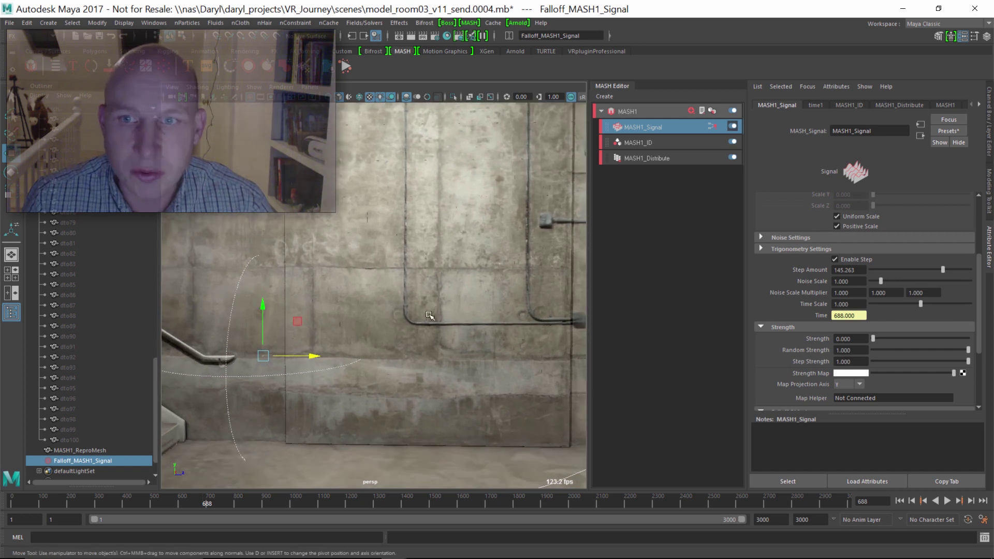
left_click(645, 110)
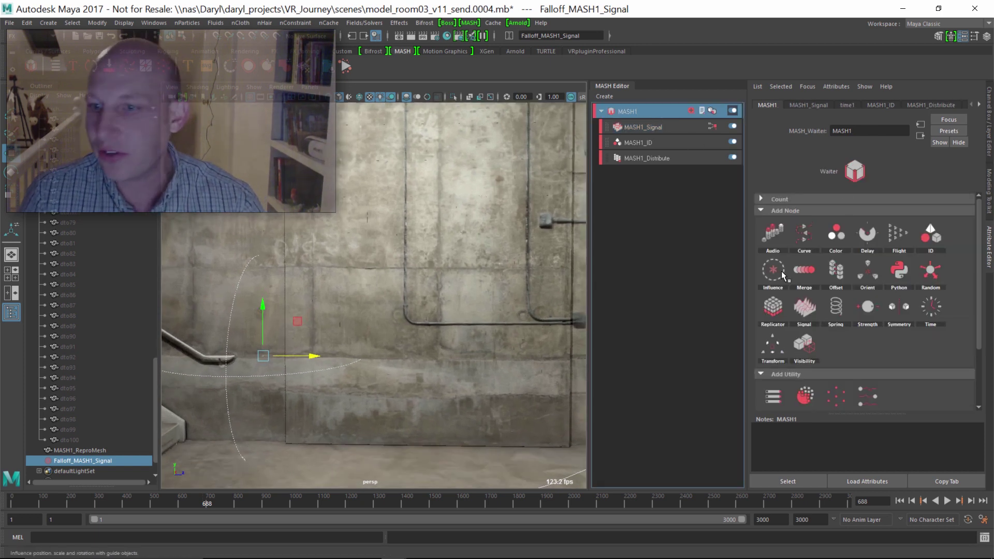
left_click(773, 232)
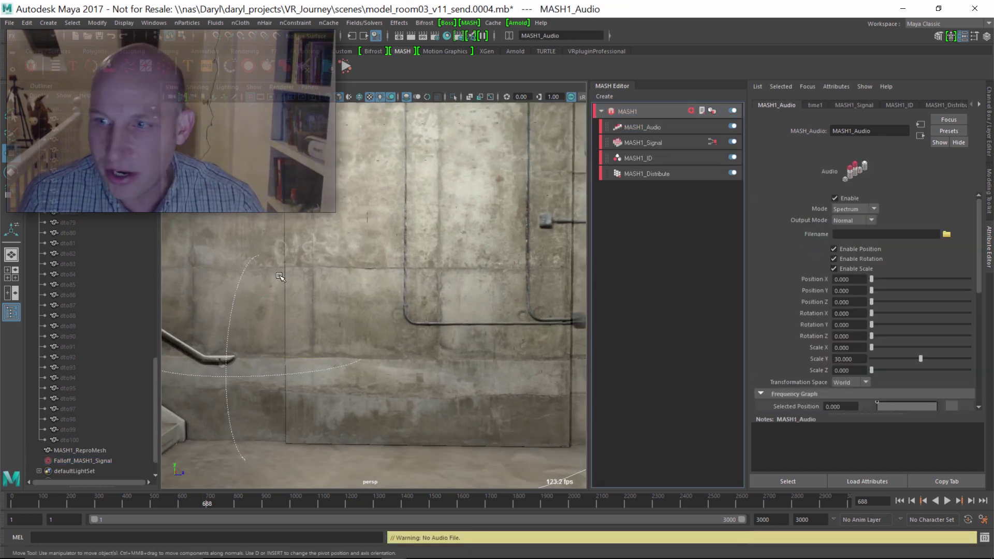
left_click(946, 234)
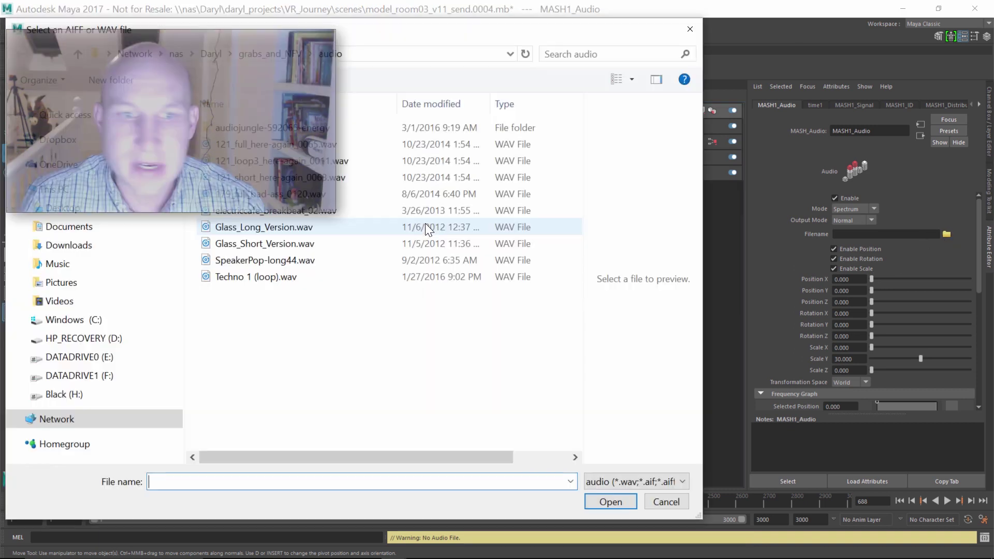
left_click(212, 278)
left_click(618, 503)
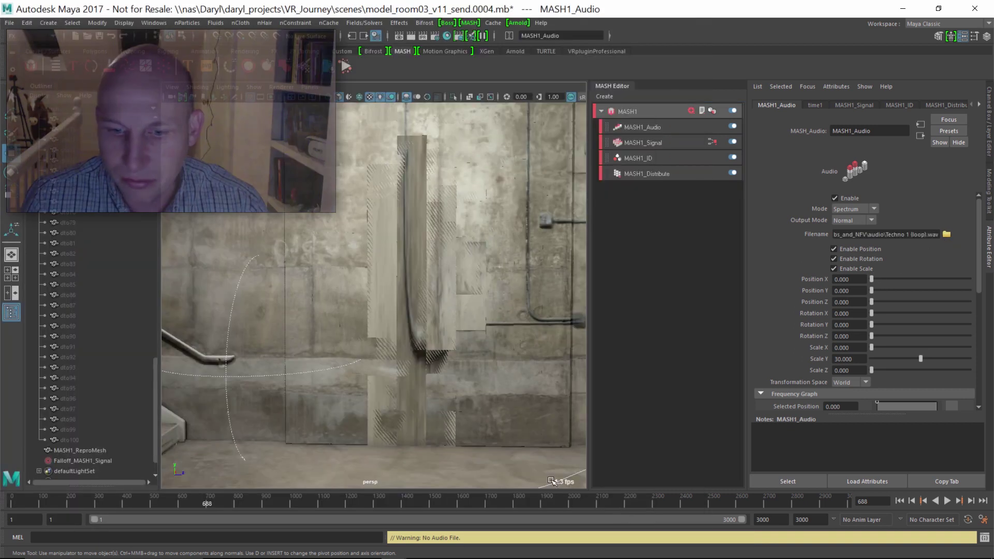
left_click_drag(450, 377, 420, 350, "alt")
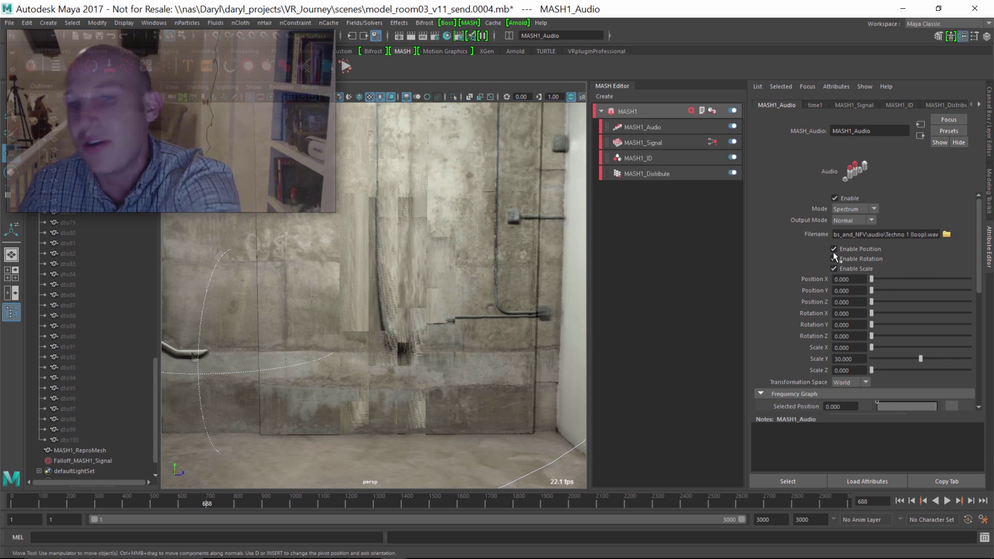
- Import Techno 1 (loop).wav from the grabs_and_NFV audio folder onto the timeline
left_click(9, 24)
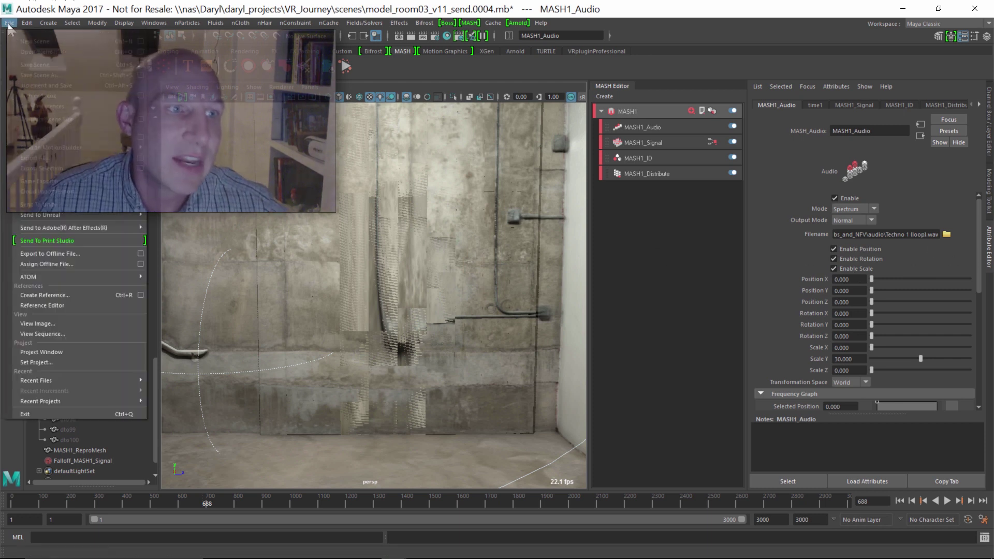
key("Escape")
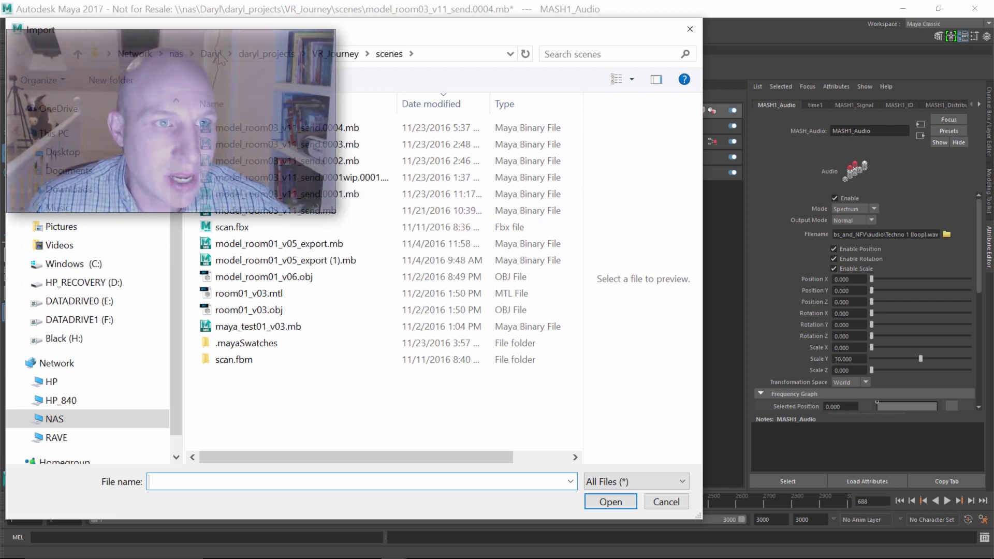
left_click(218, 55)
left_click(176, 54)
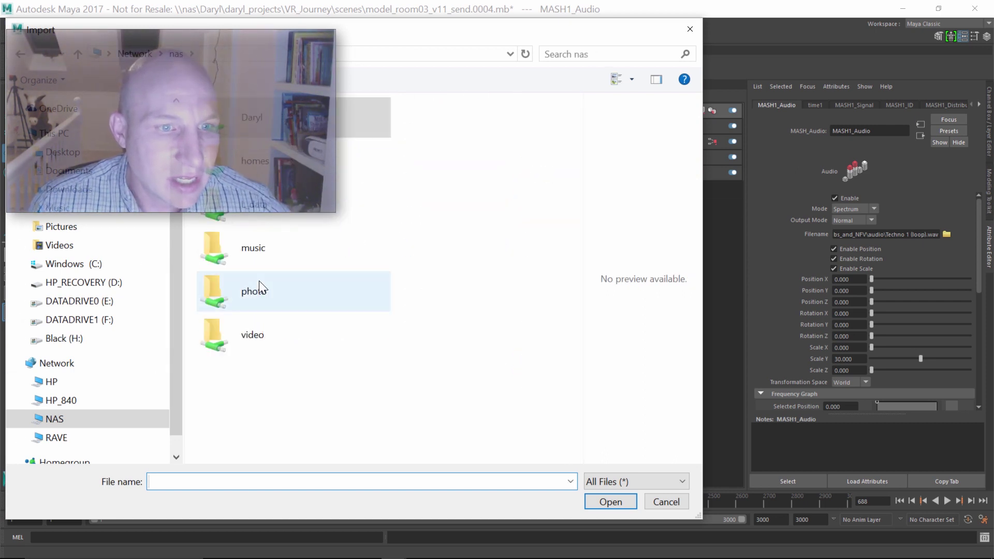
double_click(212, 129)
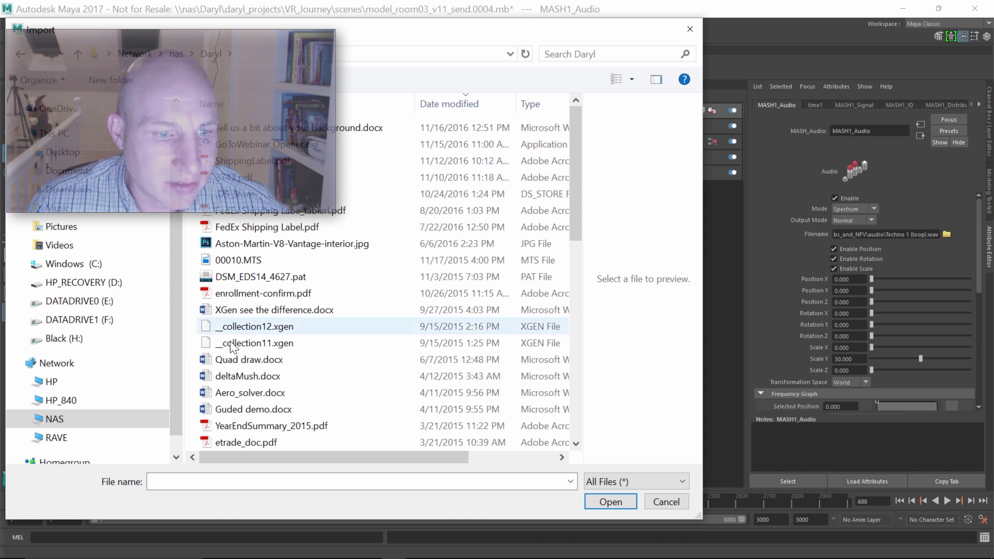
scroll(298, 344, "down", 10)
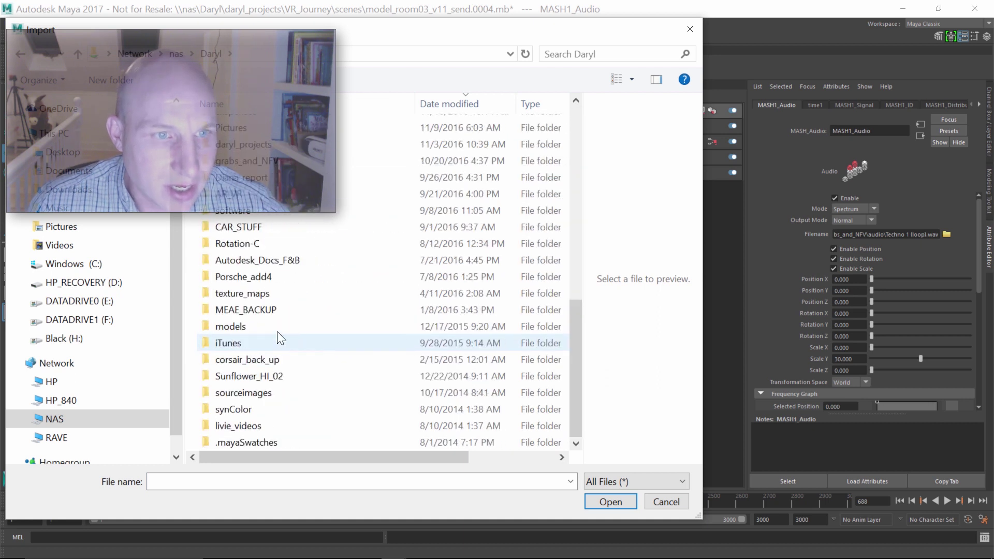
double_click(234, 162)
double_click(233, 162)
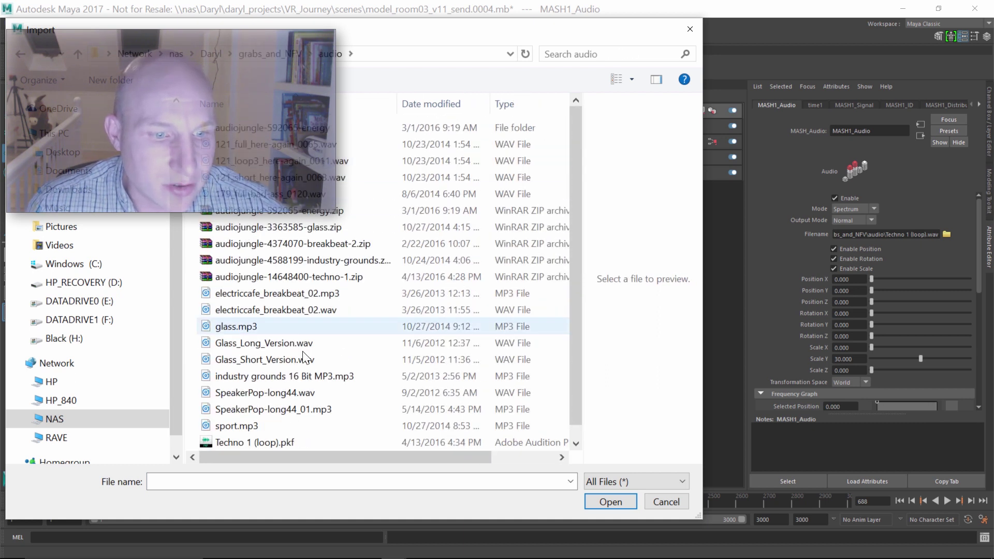
scroll(249, 440, "down", 1)
left_click(247, 441)
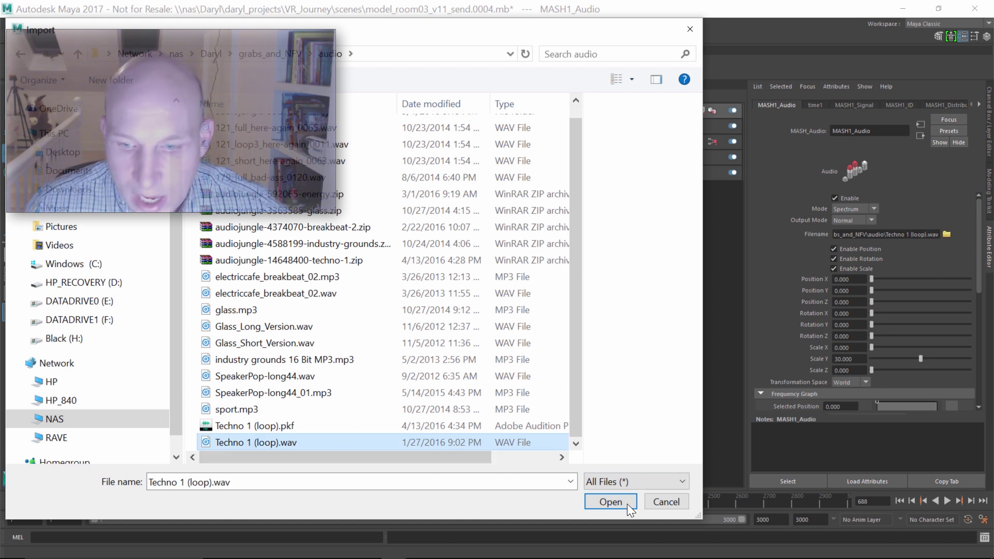
left_click(611, 501)
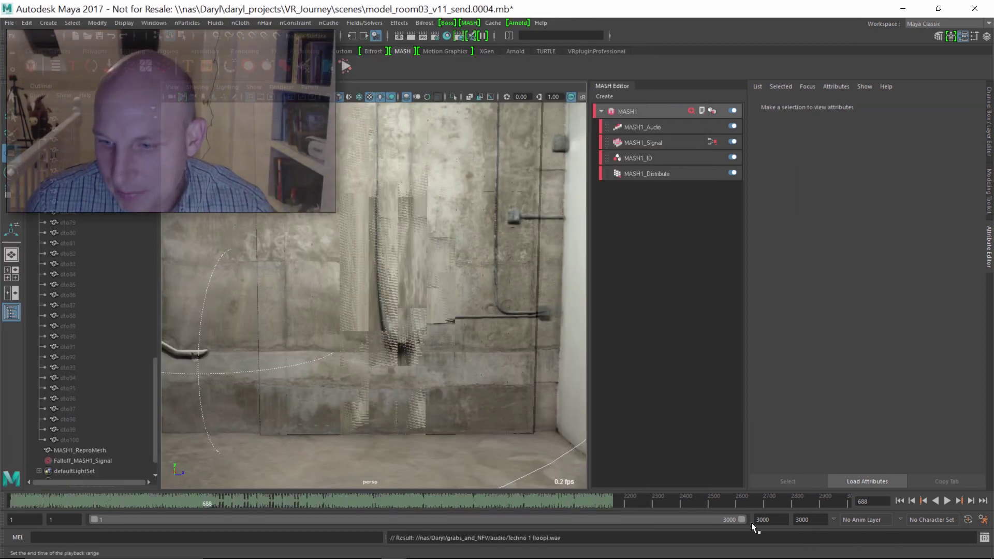
- End the playback range at 2179, set Real-time playback speed, and return to frame one
left_click_drag(740, 519, 559, 512)
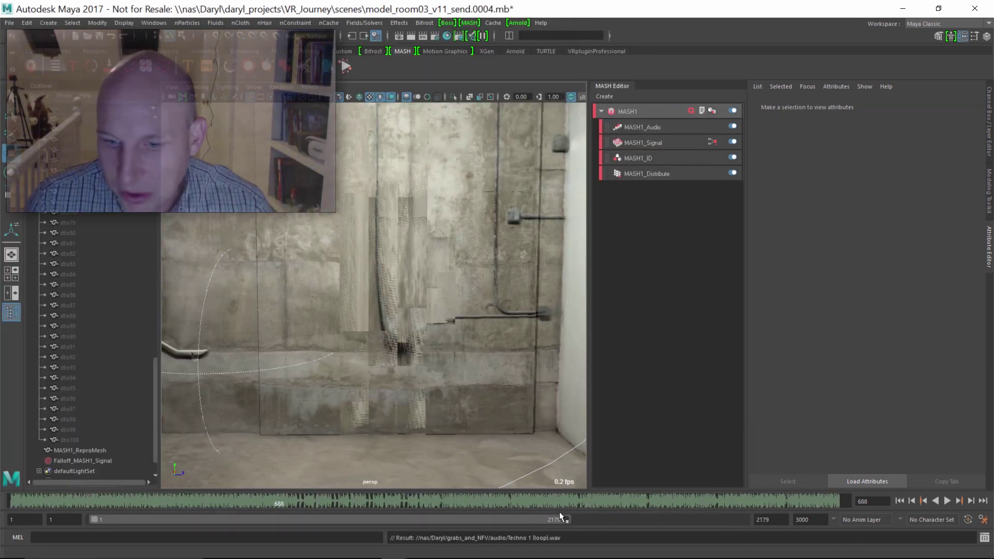
right_click(553, 500)
mouse_move(601, 434)
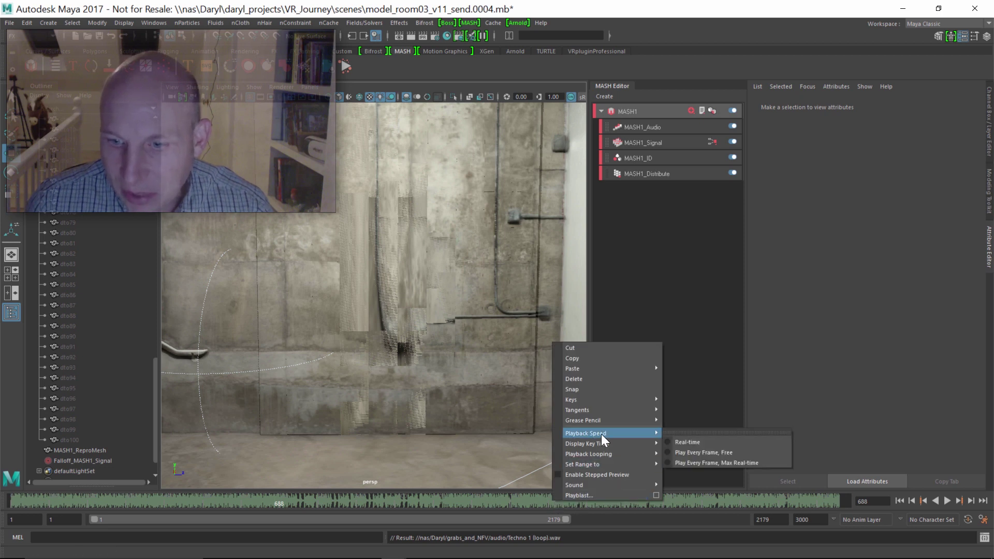
left_click(694, 441)
left_click(900, 501)
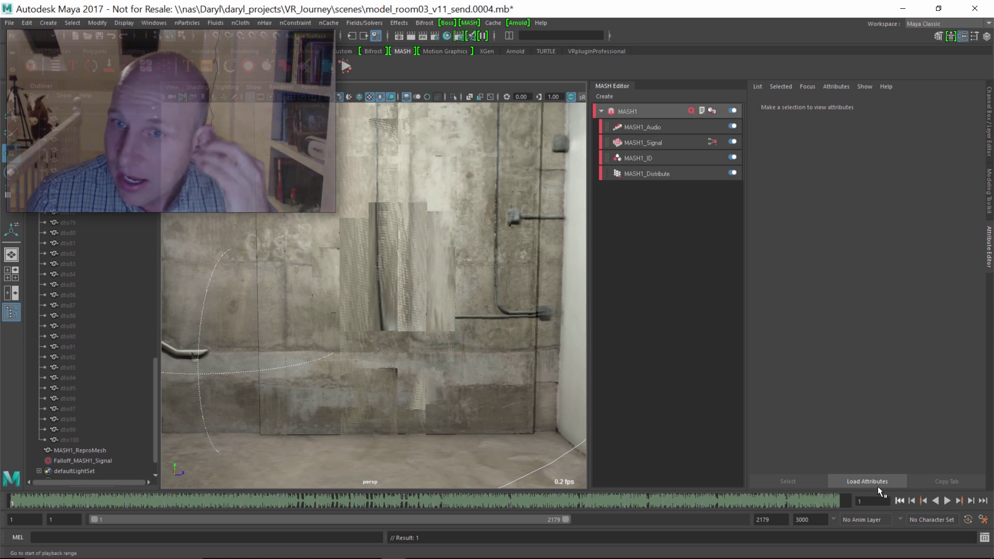
- Select MASH1_Audio and preview its default effect on the wall during playback
left_click(636, 128)
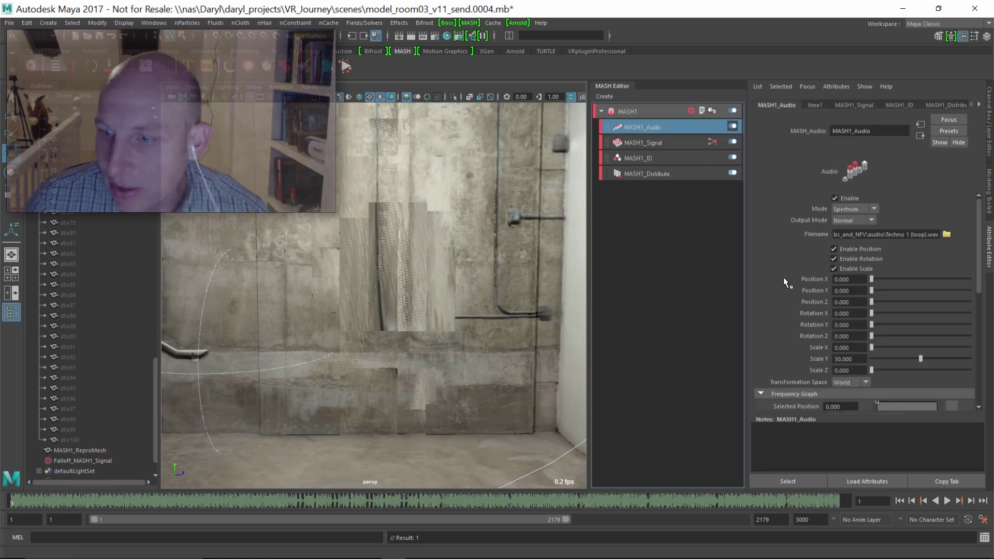
left_click(947, 500)
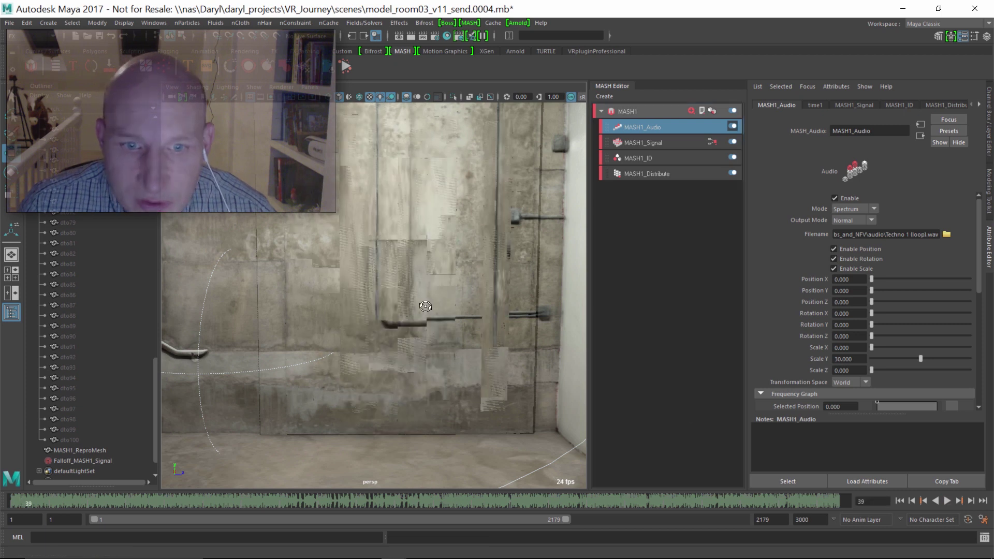
key("Escape")
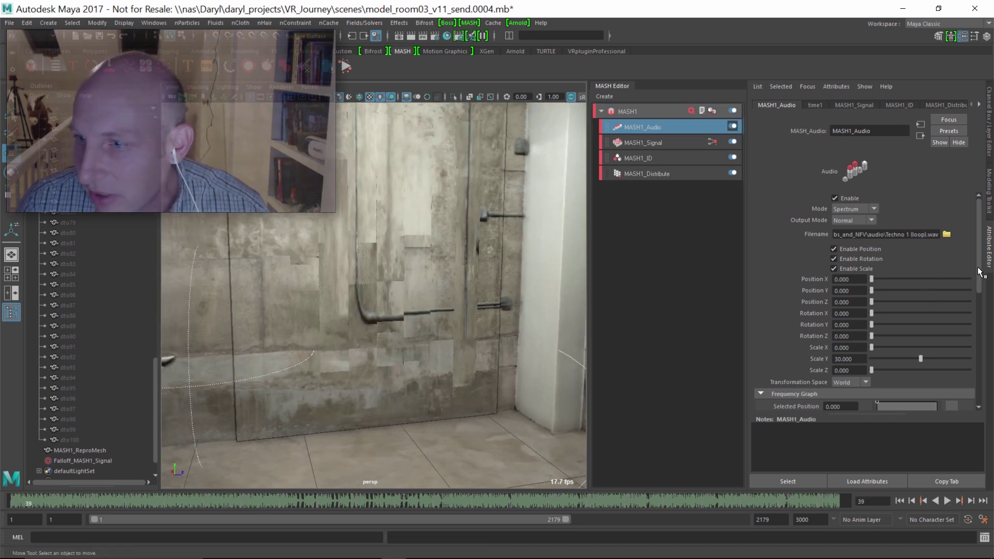
scroll(980, 272, "down", 2)
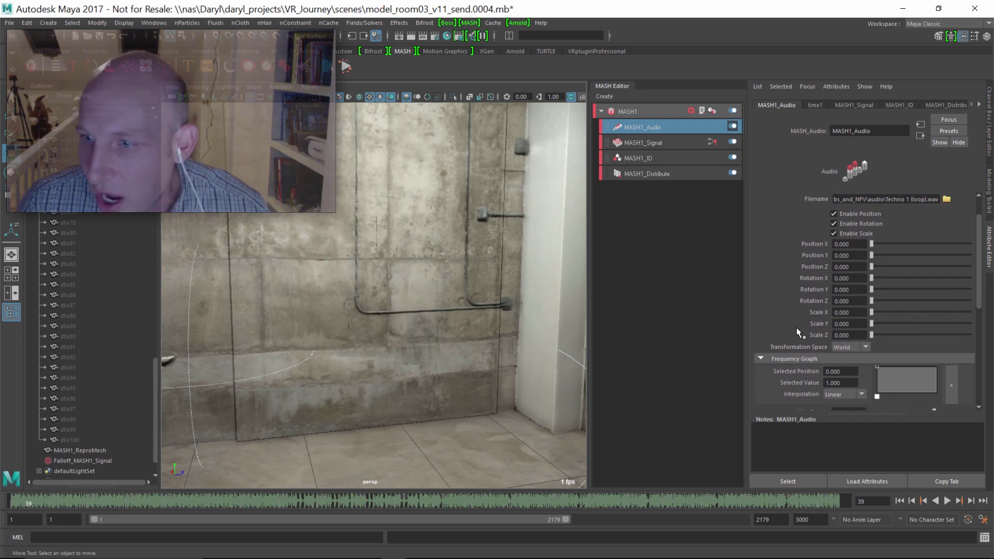
- Set MASH1_Audio's Scale X to 50 (after trying 10) and replay from the start
left_click(849, 313)
type("10")
key("Return")
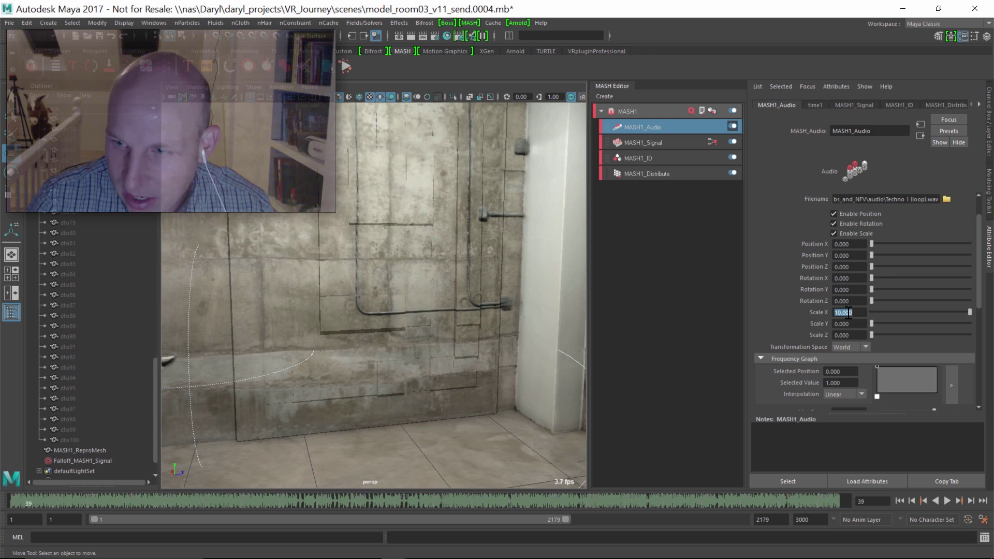
type("50")
key("Return")
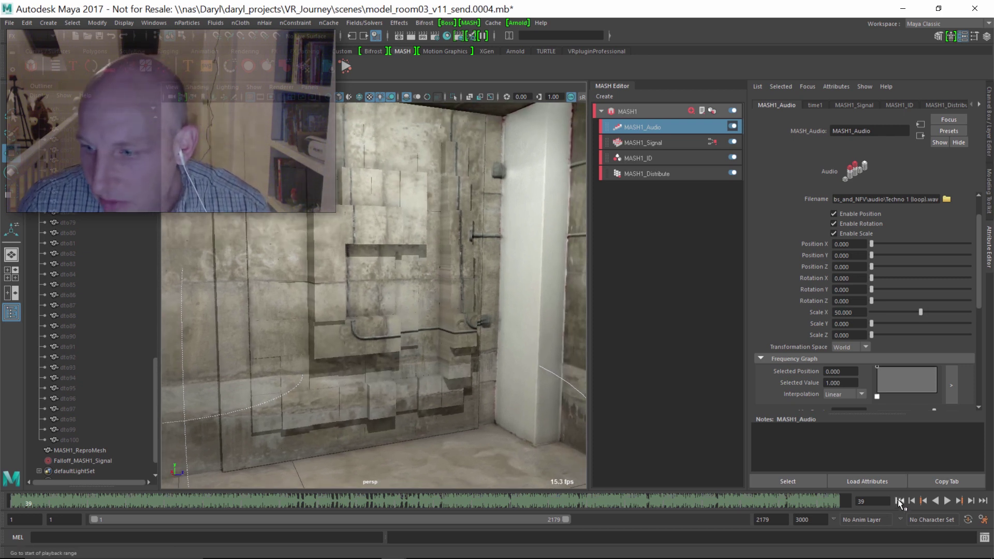
left_click(899, 501)
left_click(947, 501)
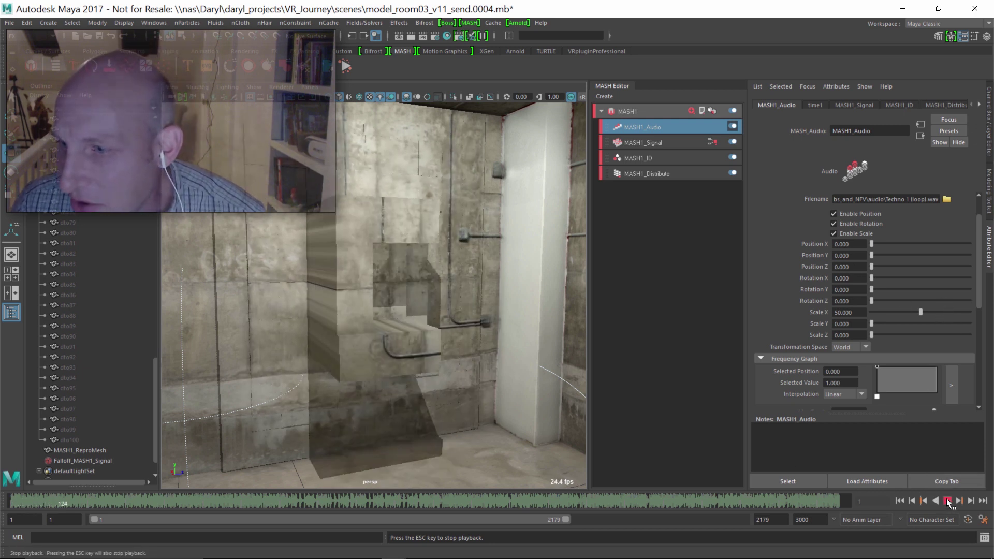
- Set Max Bands to 100, briefly testing 17 during playback before returning to 100
left_click(948, 501)
left_click_drag(975, 283, 939, 333)
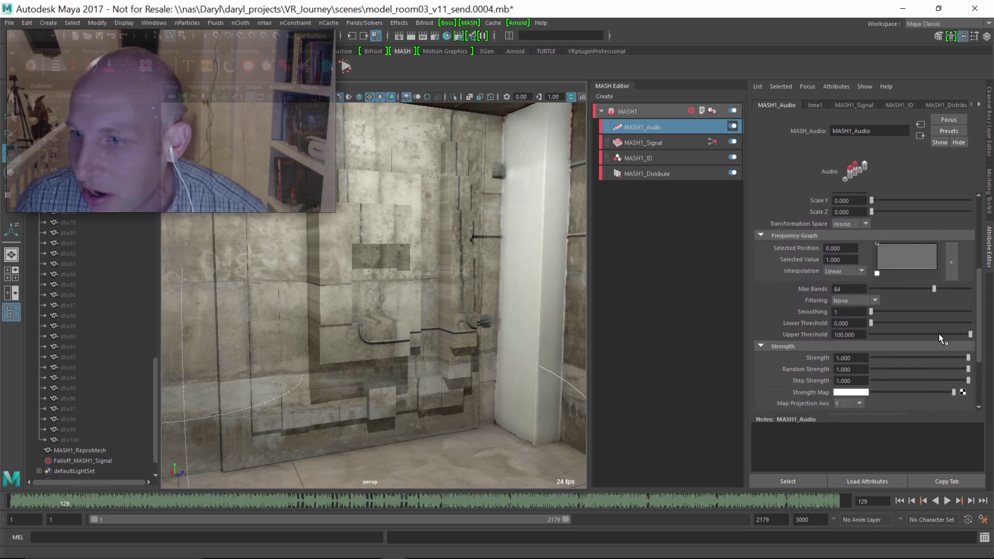
left_click(848, 289)
type("100")
key("Return")
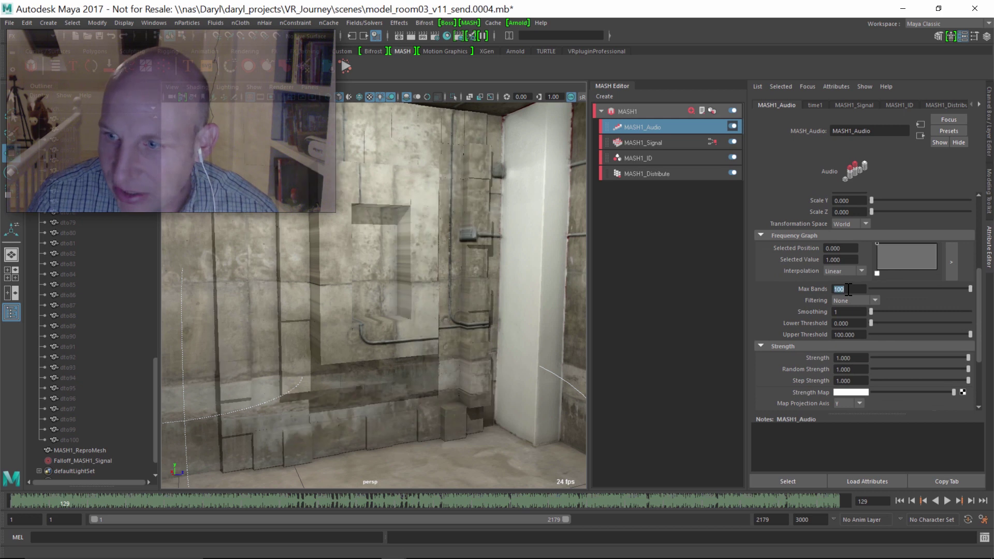
left_click(950, 501)
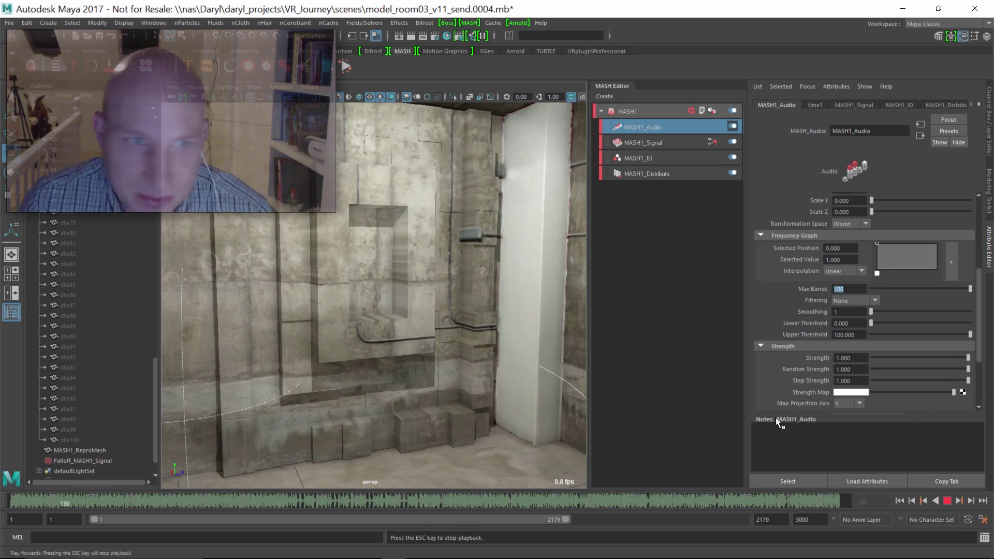
left_click(886, 288)
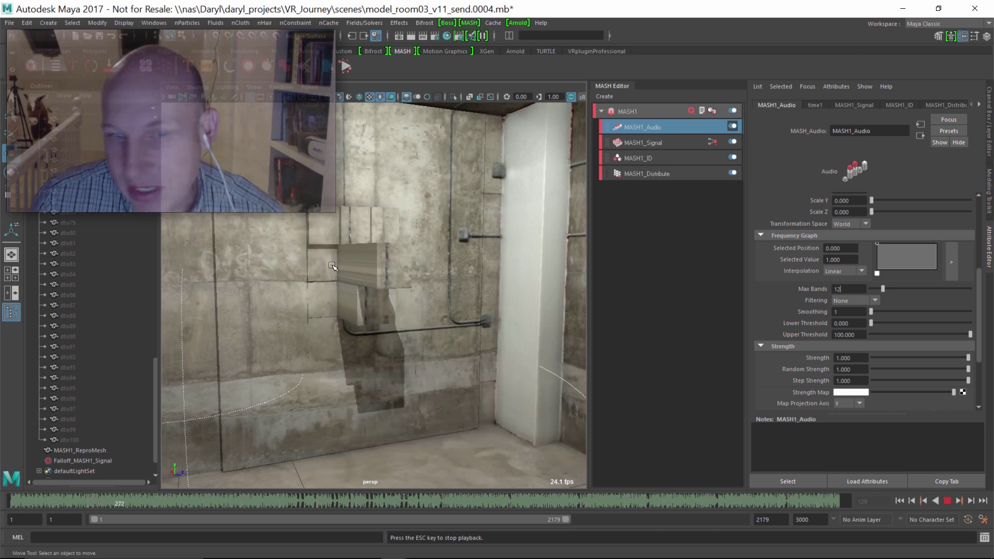
left_click(971, 289)
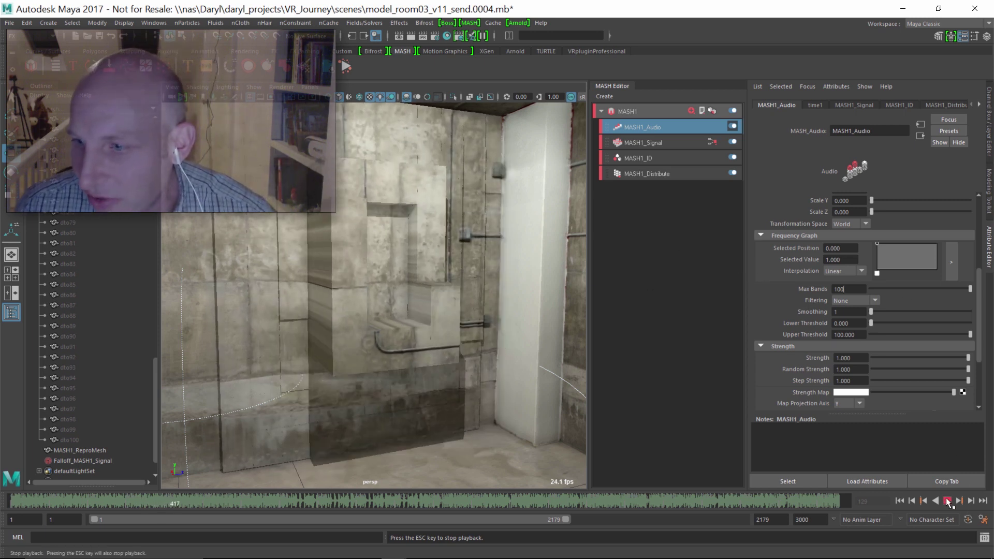
key("Escape")
- Choose Moderate filtering and restart playback from the first frame
left_click(859, 301)
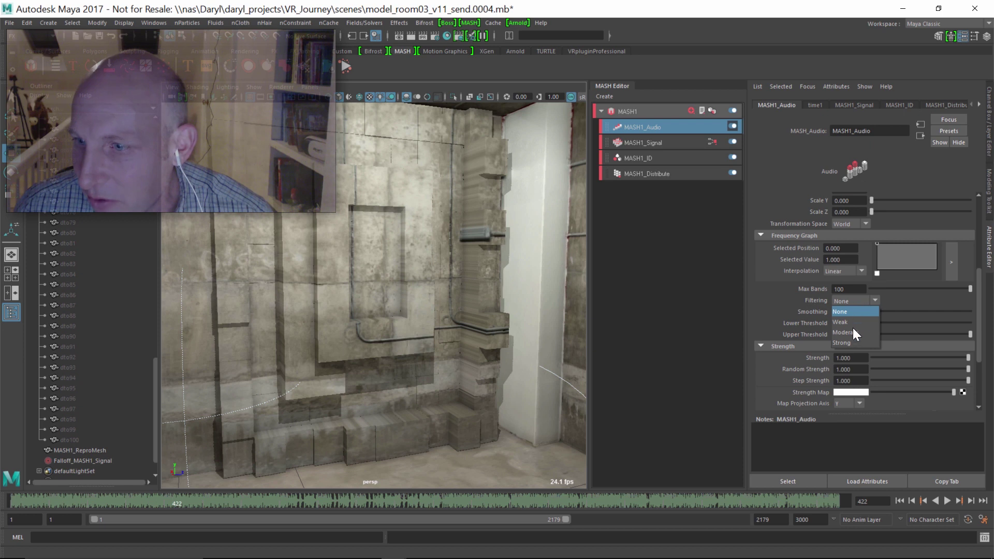
left_click(847, 332)
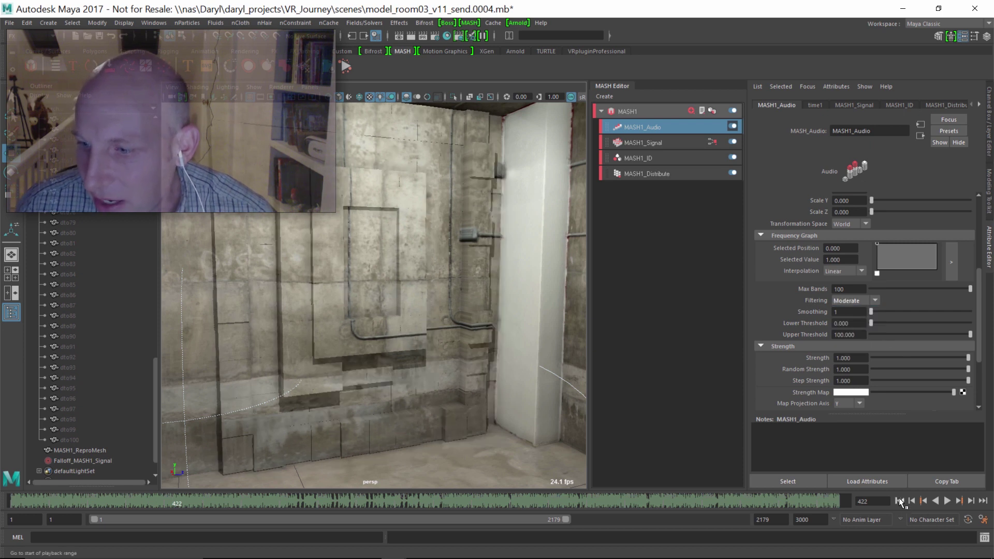
left_click(900, 501)
left_click(946, 500)
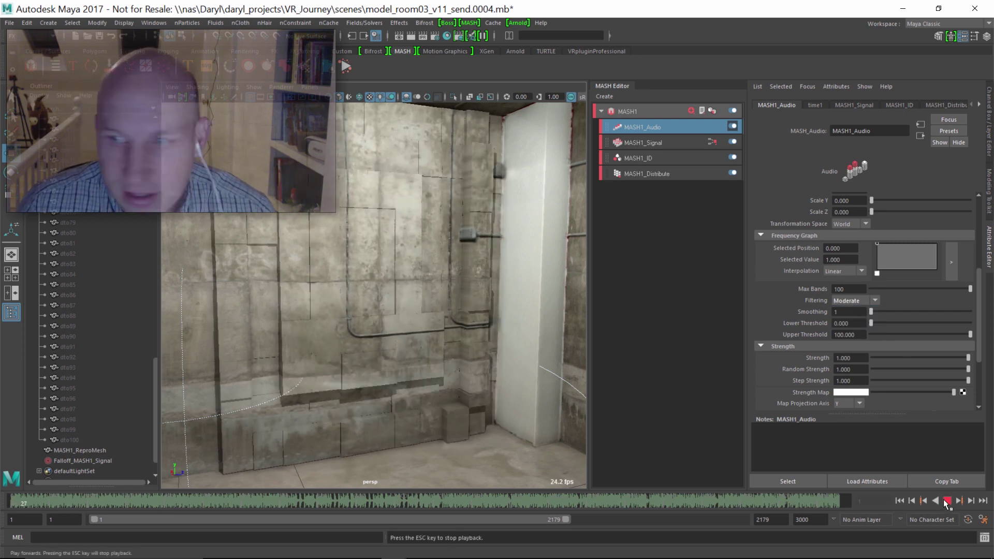
- Lower the frequency graph's top point, add a point near 0.843/0.340, and raise the lower threshold
left_click_drag(876, 243, 874, 260)
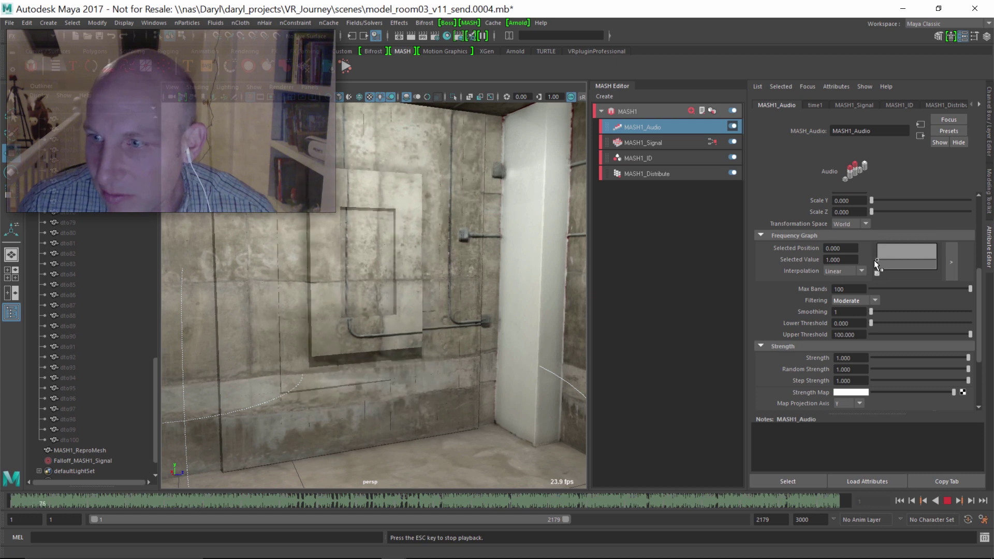
left_click(926, 259)
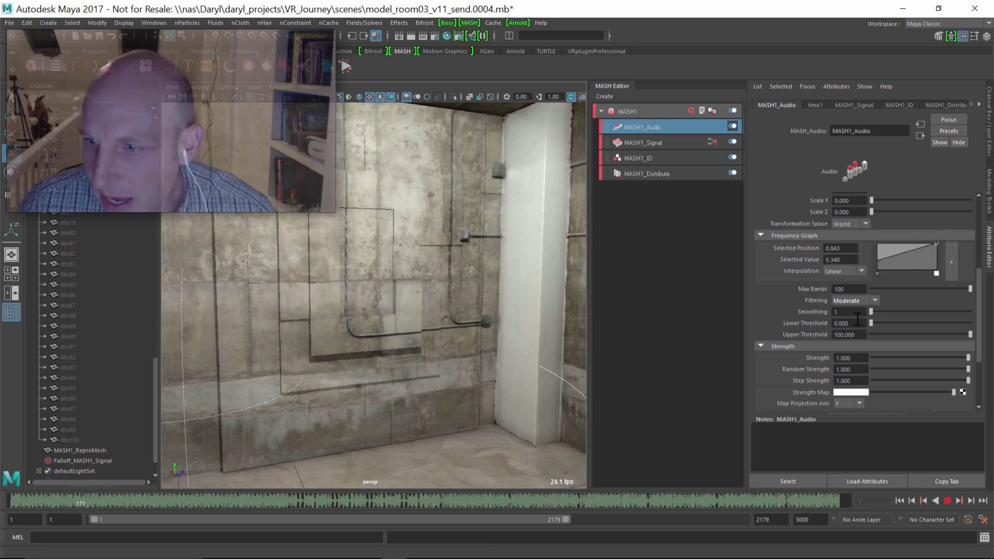
left_click_drag(874, 322, 880, 322)
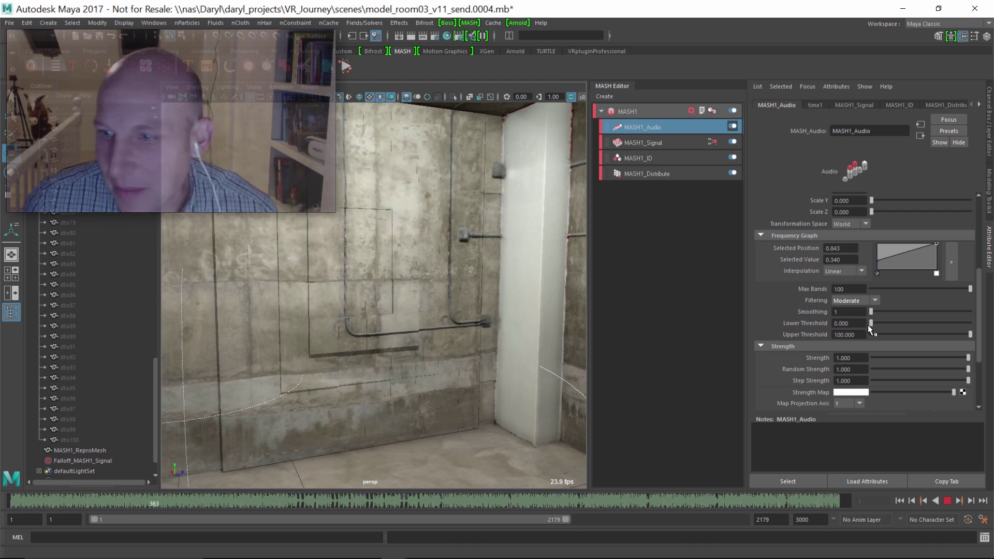
scroll(855, 296, "up", 5)
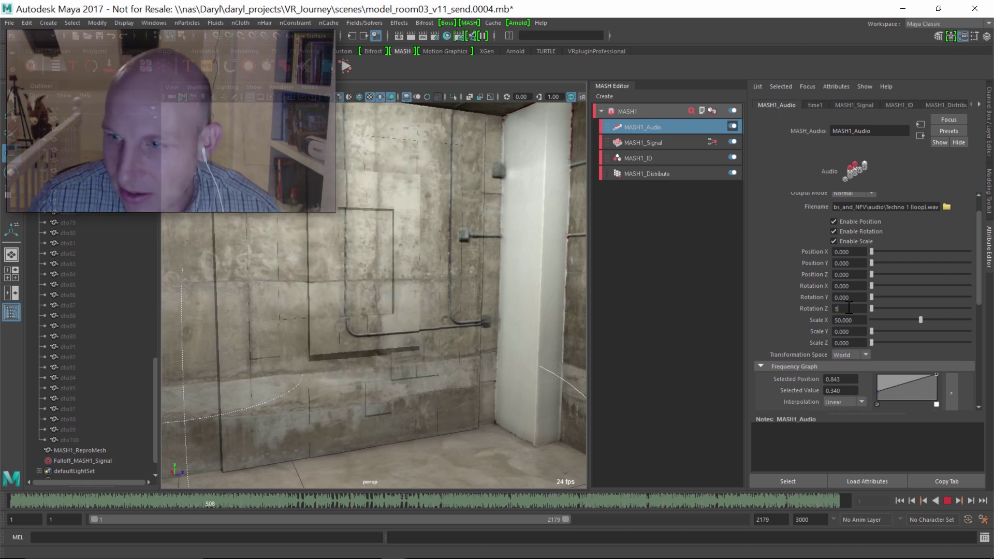
- Try an audio-driven Rotation Z of 3000, nudged to about 3032, viewing the wall from a tumbled camera
key("Return")
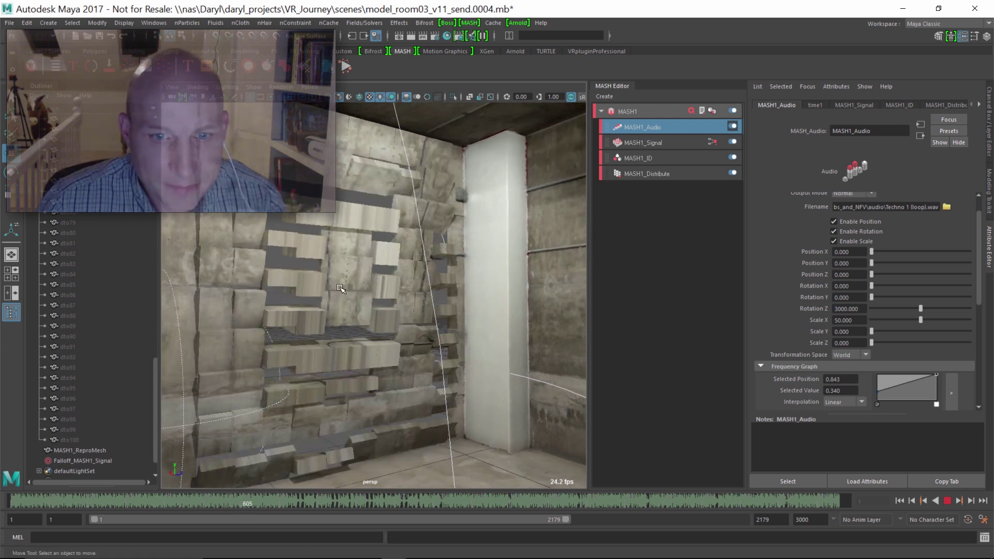
left_click_drag(340, 289, 386, 250, "alt")
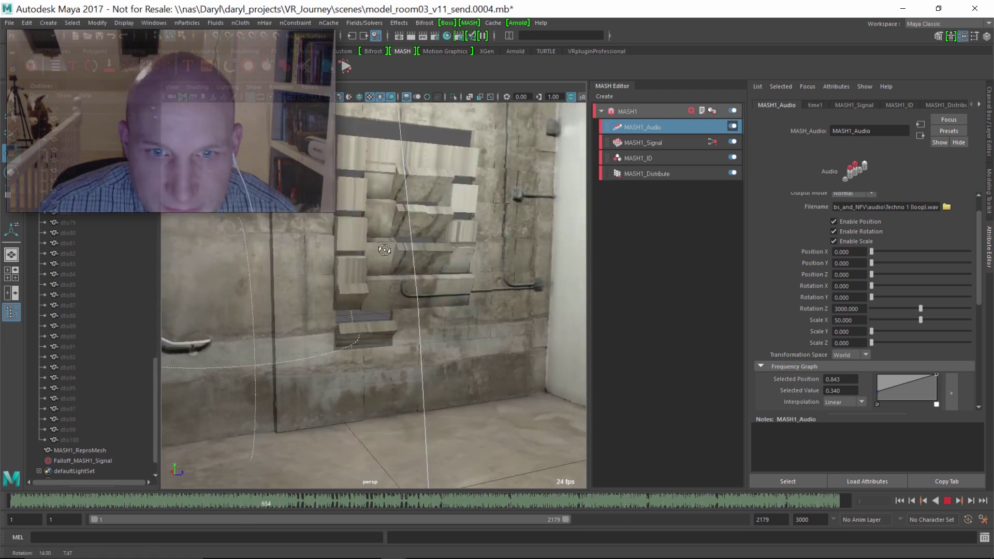
left_click_drag(920, 308, 865, 308)
middle_click_drag(494, 273, 429, 300, "alt")
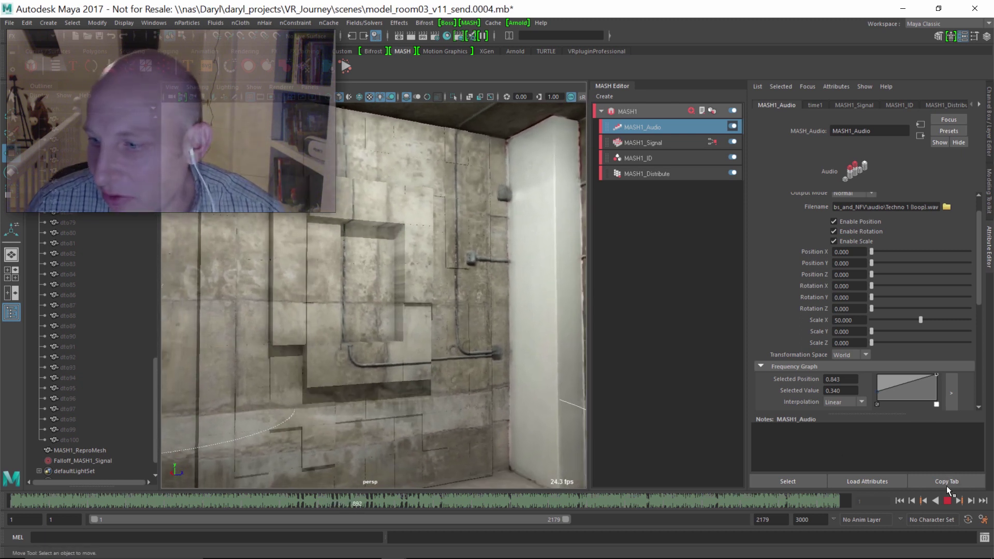
- Stop playback at frame 908 and orbit the camera around the room walls
left_click(947, 500)
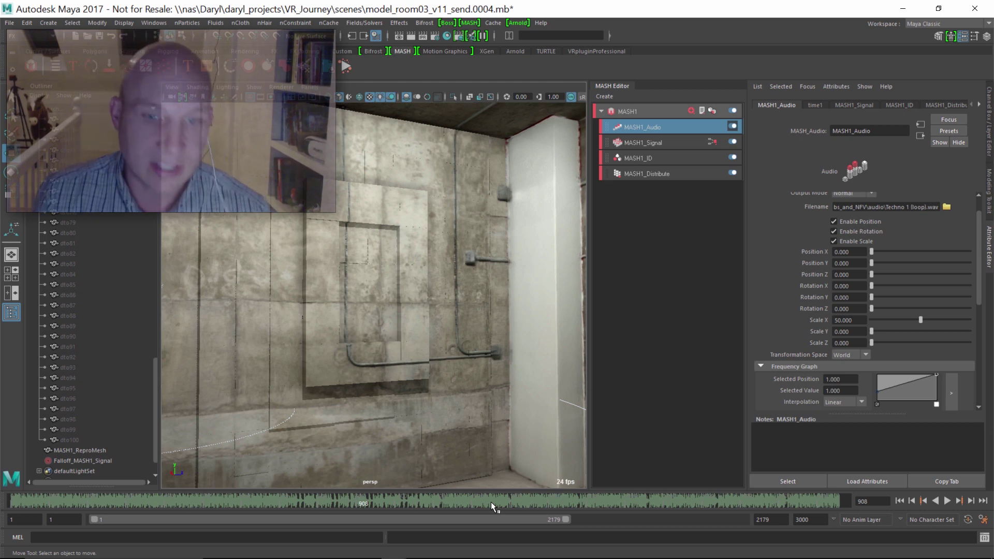
mouse_move(403, 291)
left_mouse_down("alt")
mouse_move(415, 288)
mouse_move(396, 288)
mouse_move(416, 299)
mouse_move(402, 275)
left_mouse_up("alt")
scroll(402, 274, "up", 1)
scroll(437, 270, "up", 1)
middle_click_drag(437, 270, 358, 301, "alt")
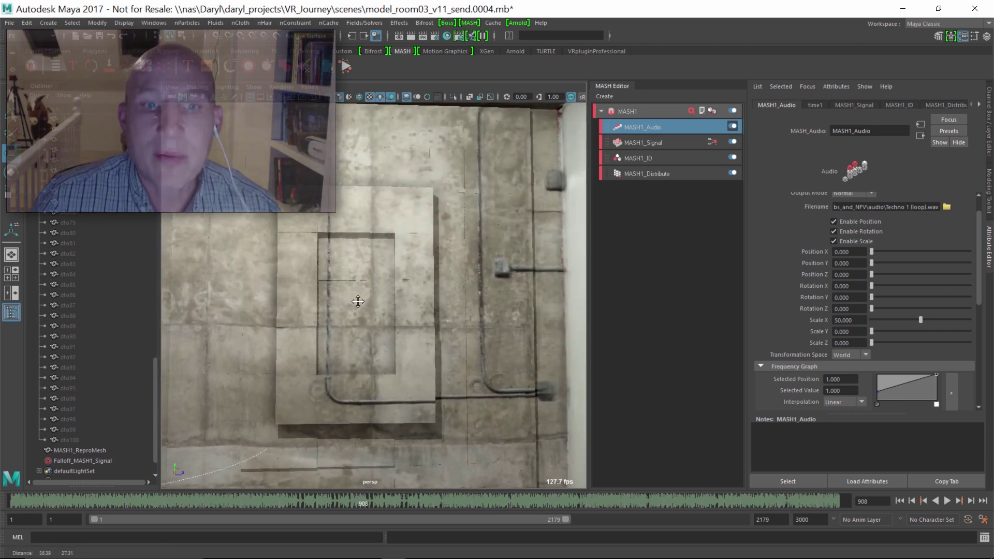
left_click_drag(358, 302, 372, 293, "alt")
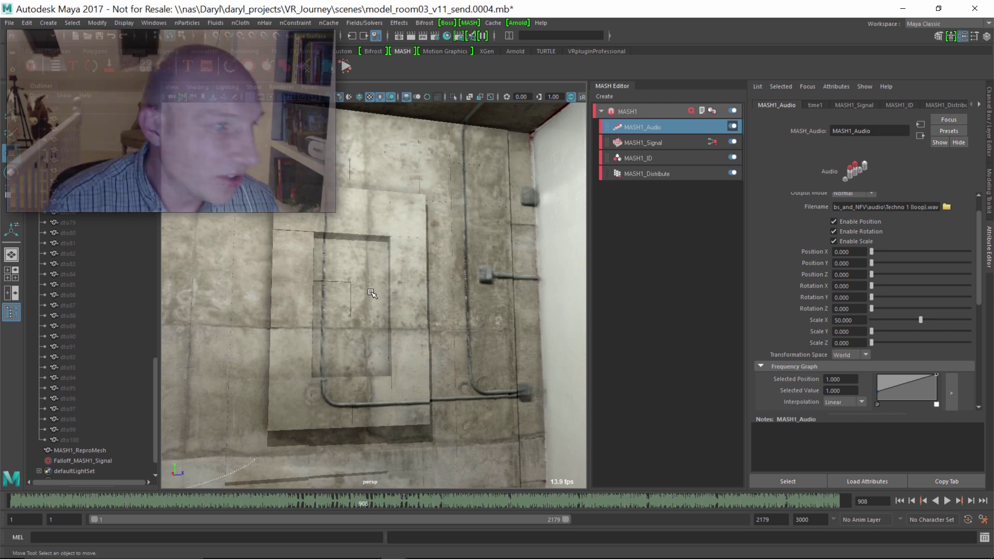
left_click_drag(362, 257, 479, 274, "alt")
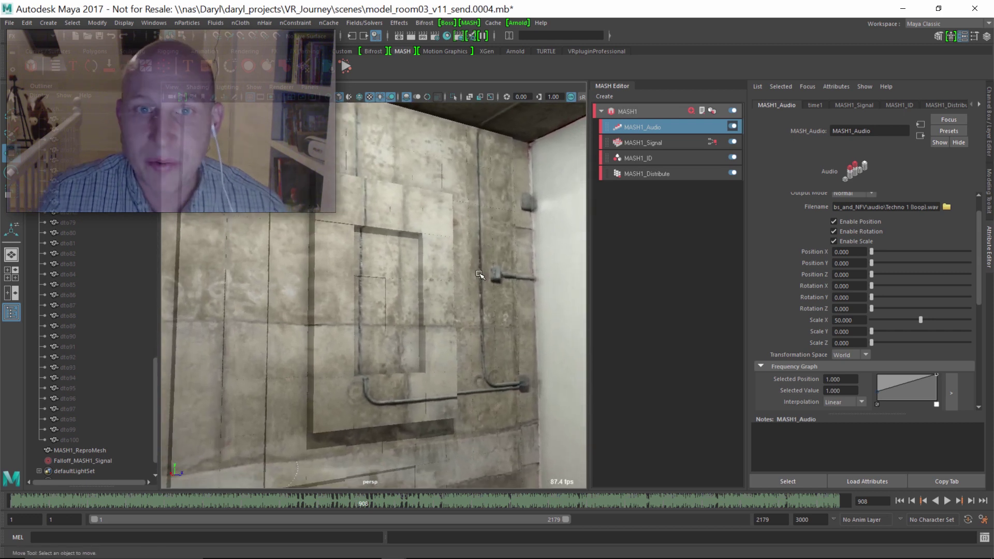